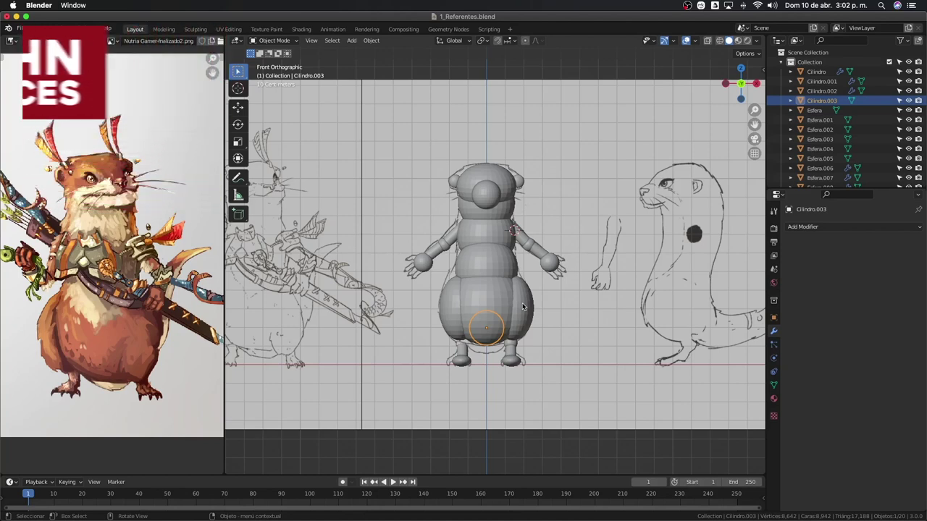
Step: Copy the X-mirror Symmetrize modifier onto the right foot cylinder so a left foot appears
left_click(509, 342)
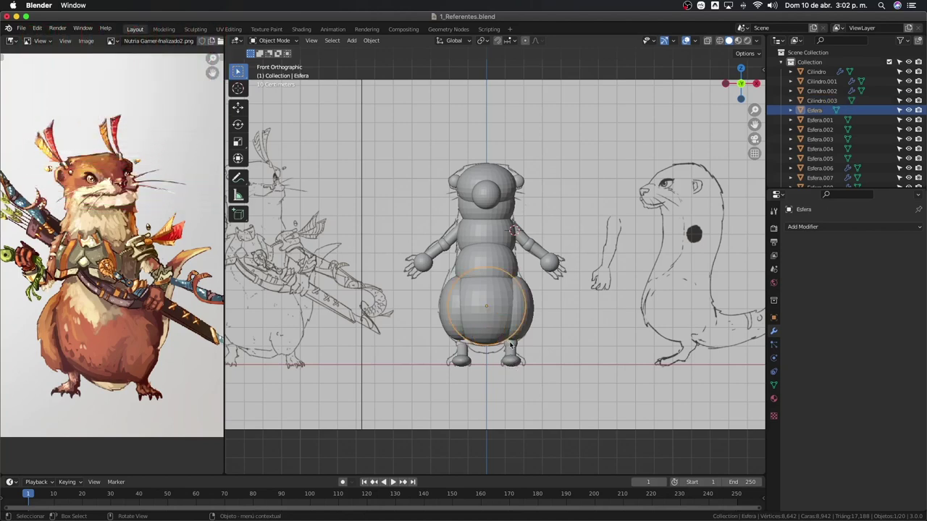
left_click(511, 349)
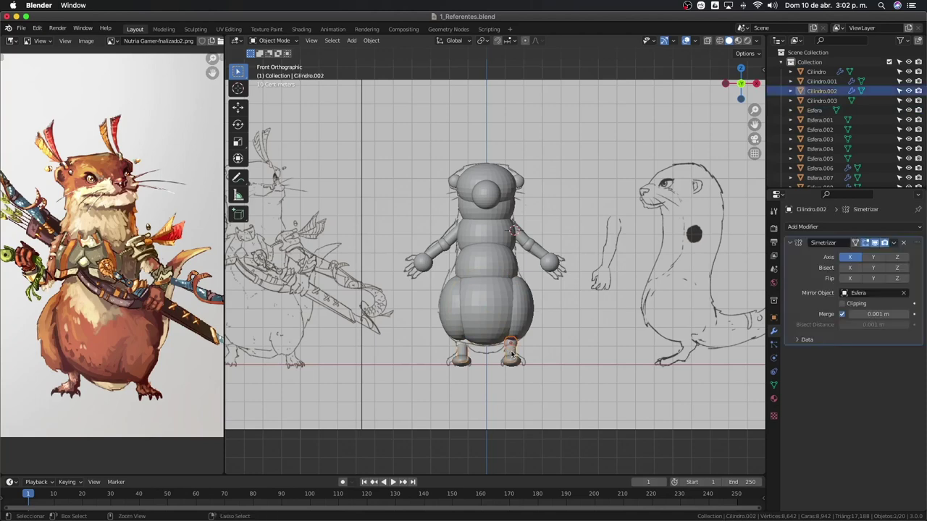
key("ctrl+l")
left_click(511, 353)
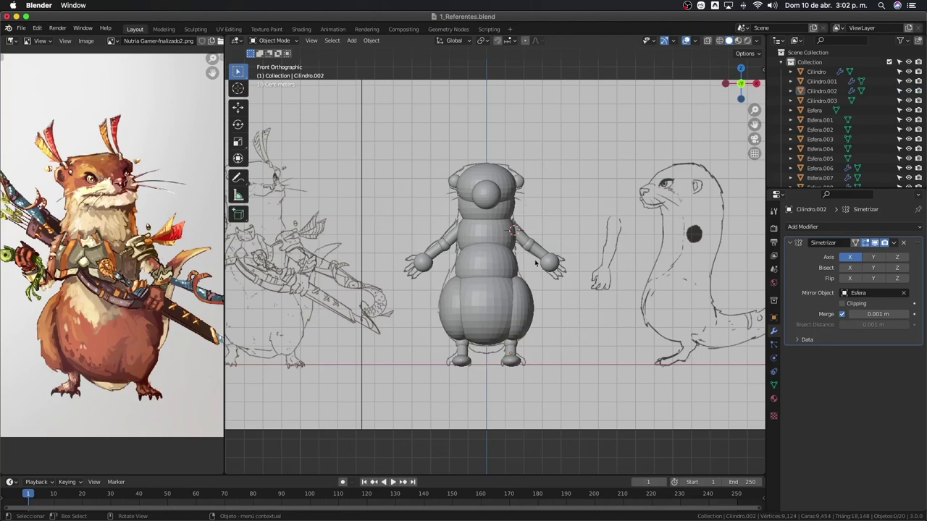
mouse_move(536, 262)
middle_mouse_down()
mouse_move(499, 311)
mouse_move(445, 317)
mouse_move(480, 274)
middle_mouse_up()
Step: Apply the Simetrizar mirror modifier on the ear sphere and upper arm cylinder
left_click(466, 222)
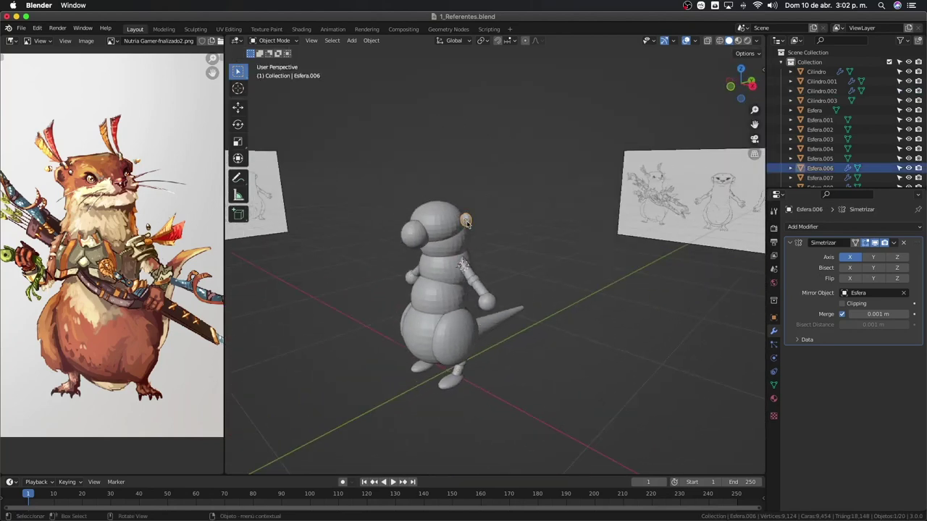
key("n")
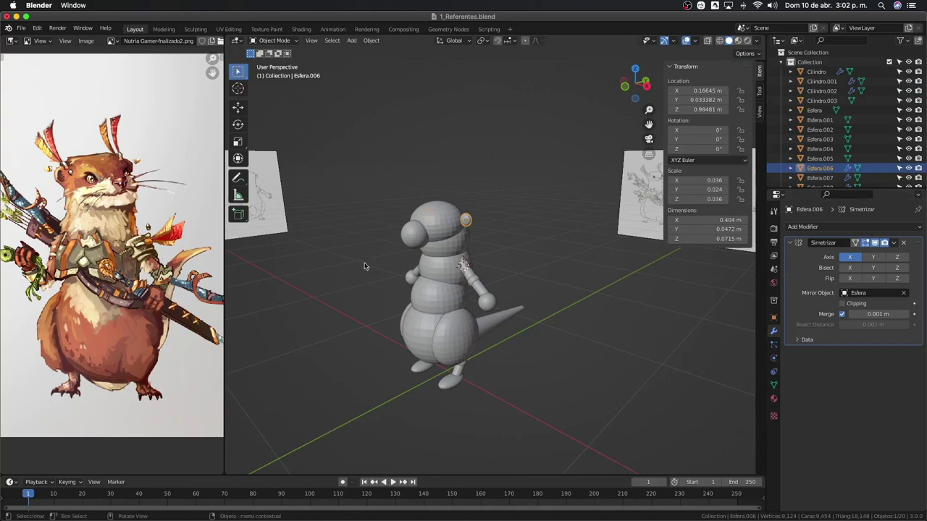
left_click(894, 243)
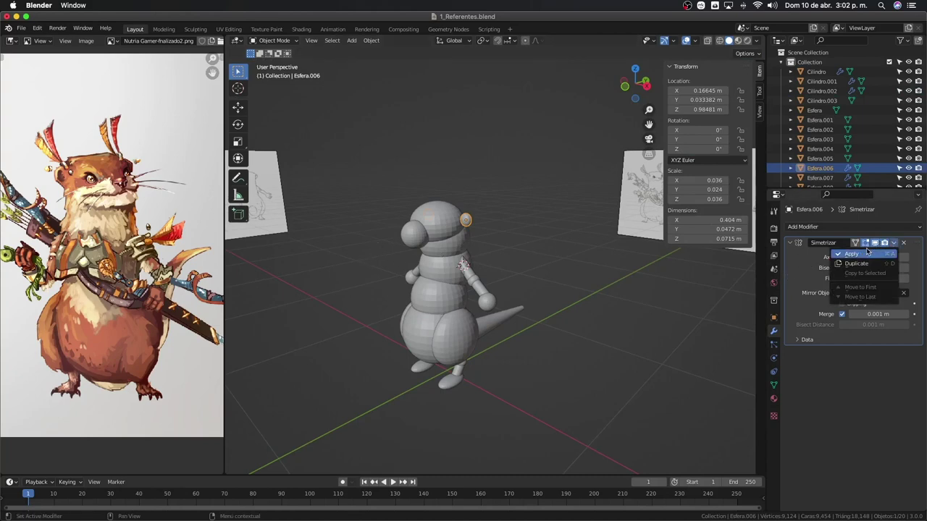
left_click(867, 252)
left_click(467, 274)
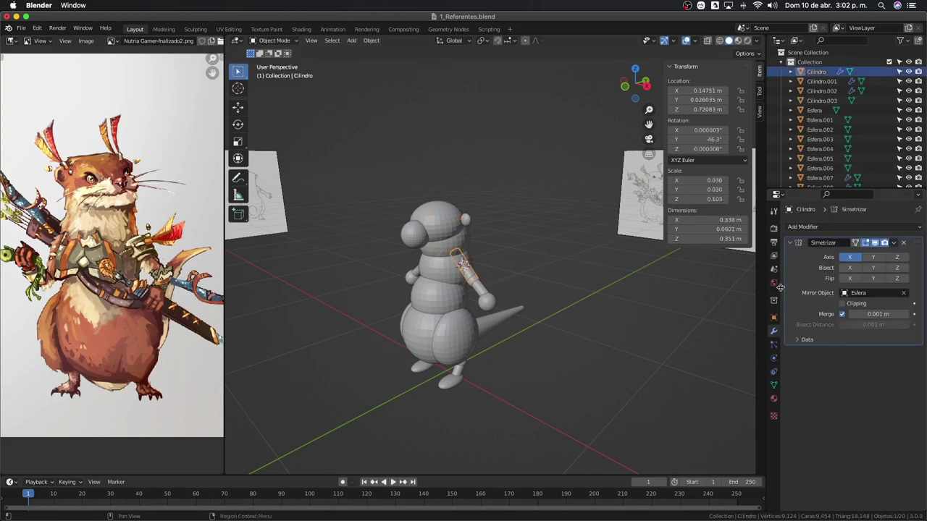
left_click(893, 244)
left_click(867, 254)
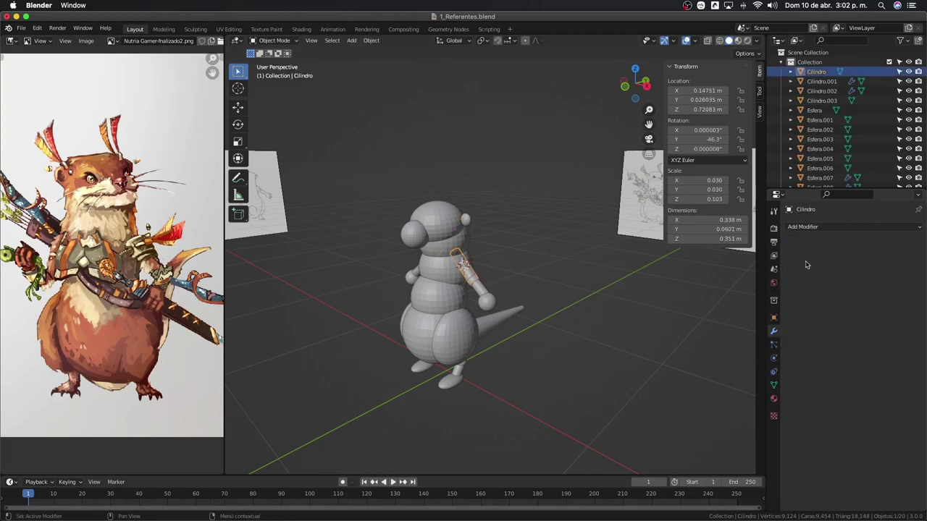
Step: Apply the mirror modifier on the elbow sphere, forearm cylinder and hand sphere
left_click(471, 281)
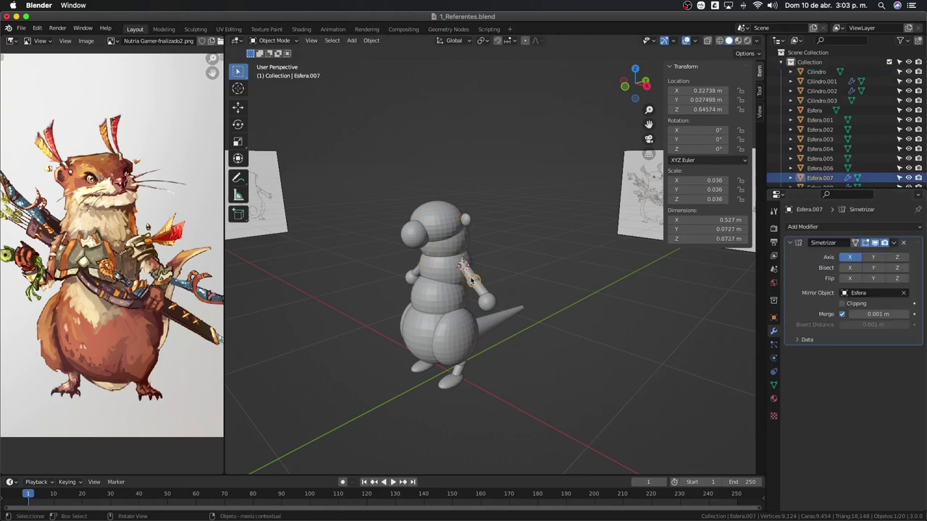
left_click(894, 243)
left_click(863, 254)
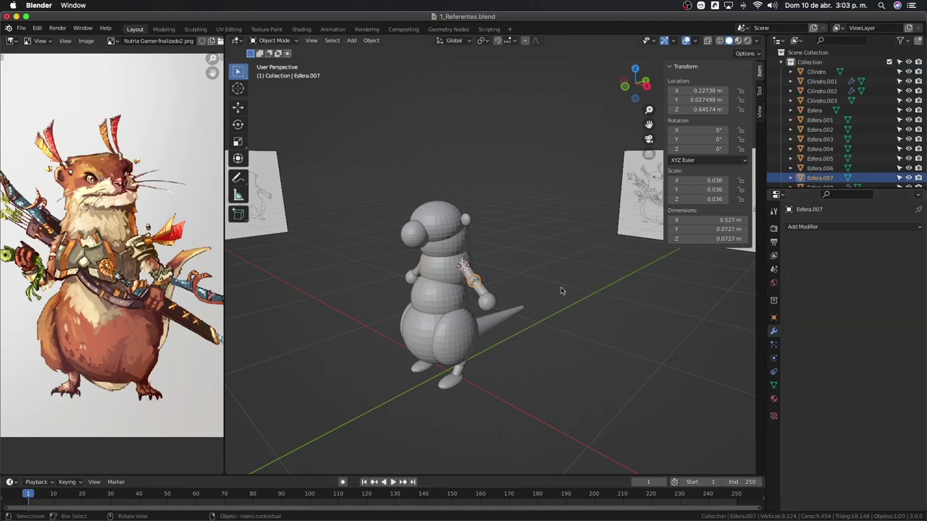
left_click(484, 293)
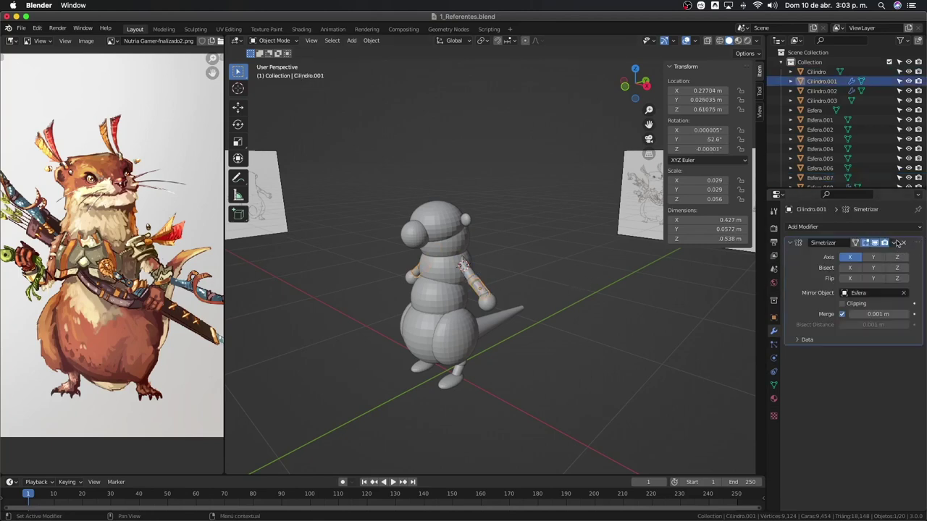
left_click(893, 243)
left_click(878, 254)
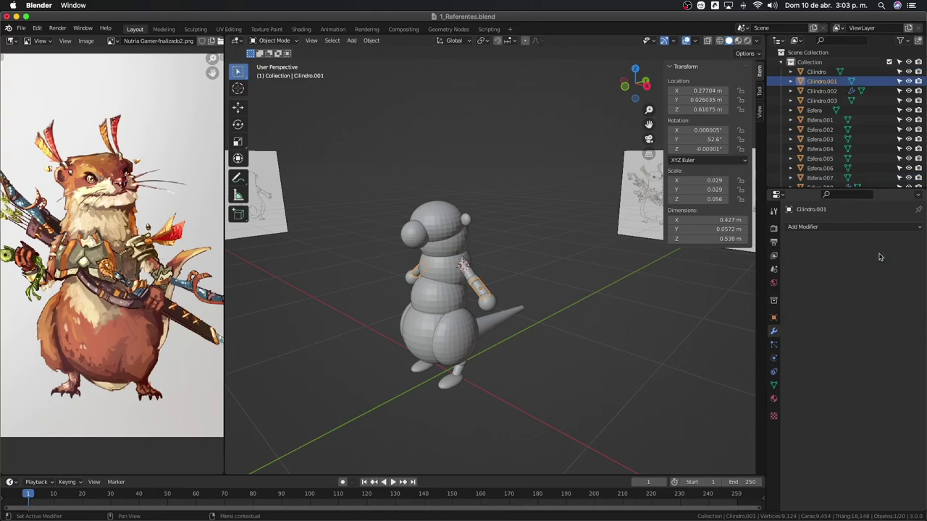
left_click(487, 302)
left_click(894, 244)
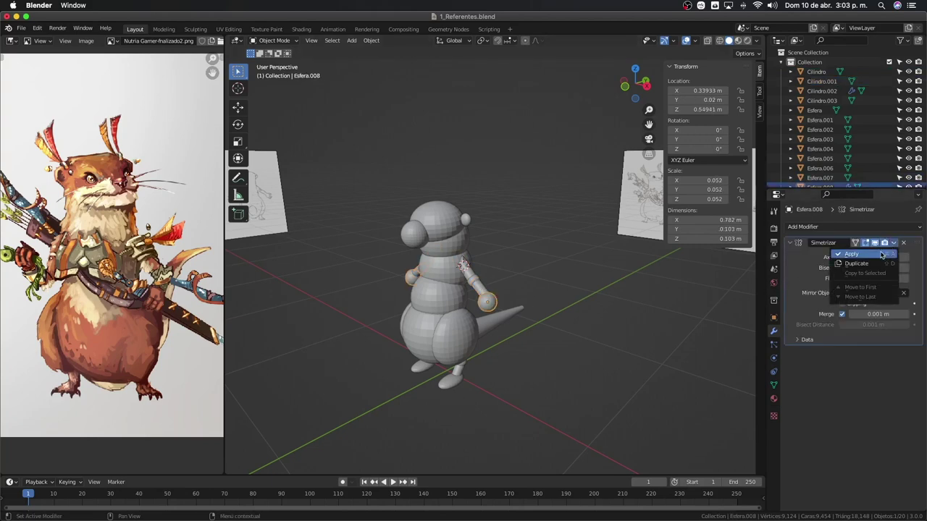
left_click(878, 254)
Step: Apply the mirror modifier on the hip, leg sphere, foot cylinder and foot sphere Esfera.011
left_click(459, 346)
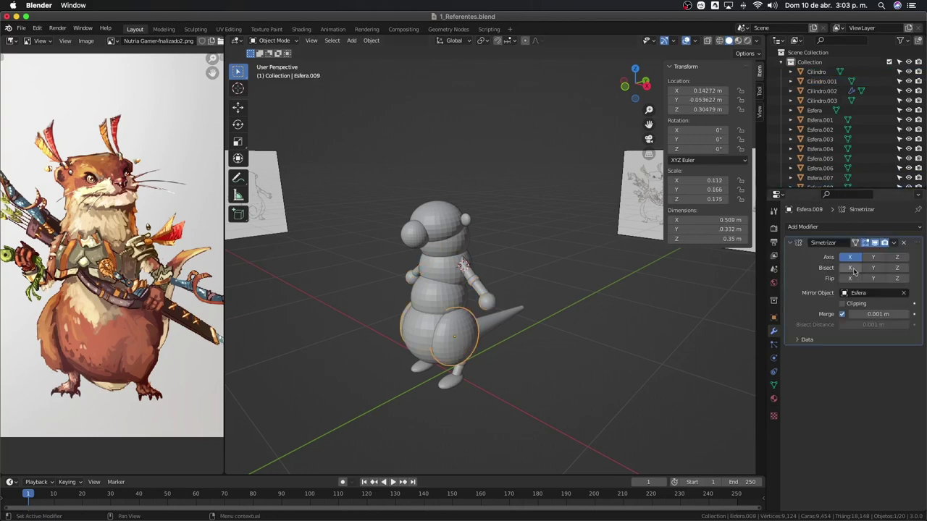
left_click(893, 243)
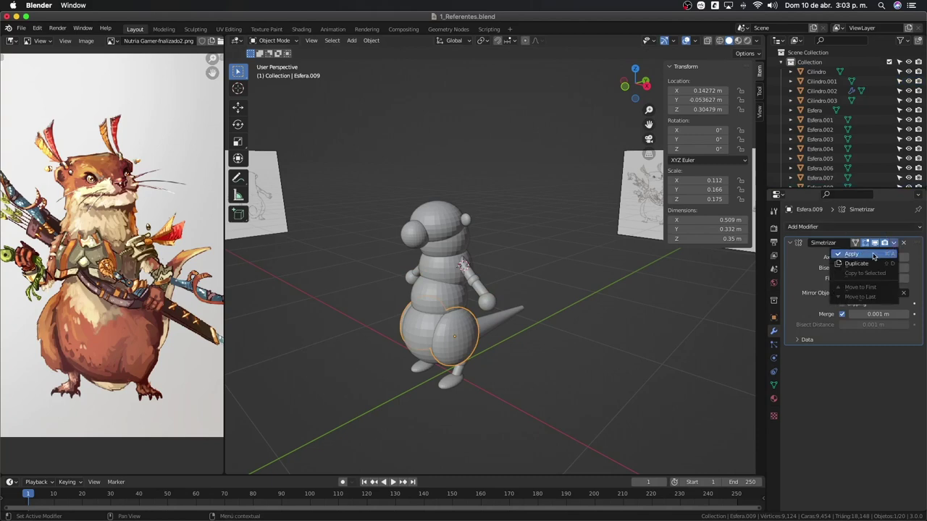
left_click(878, 254)
left_click(467, 366)
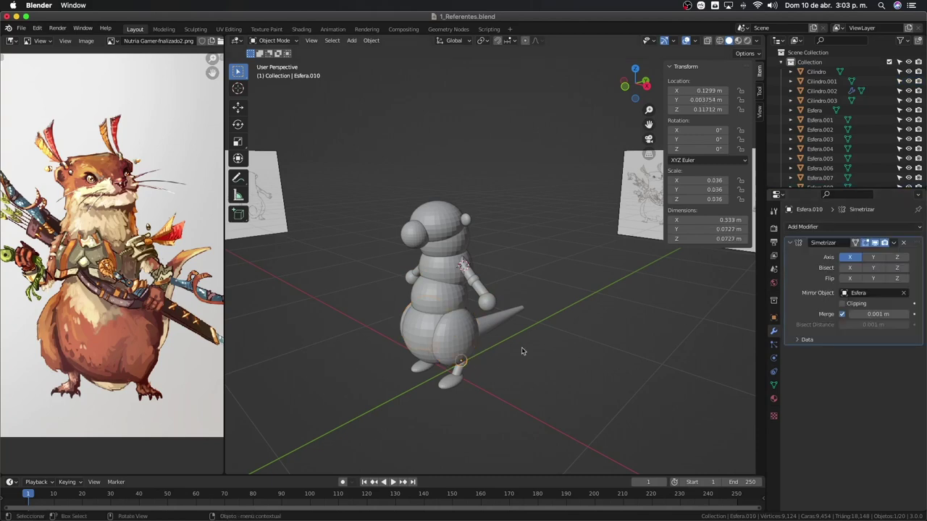
left_click(895, 243)
left_click(878, 254)
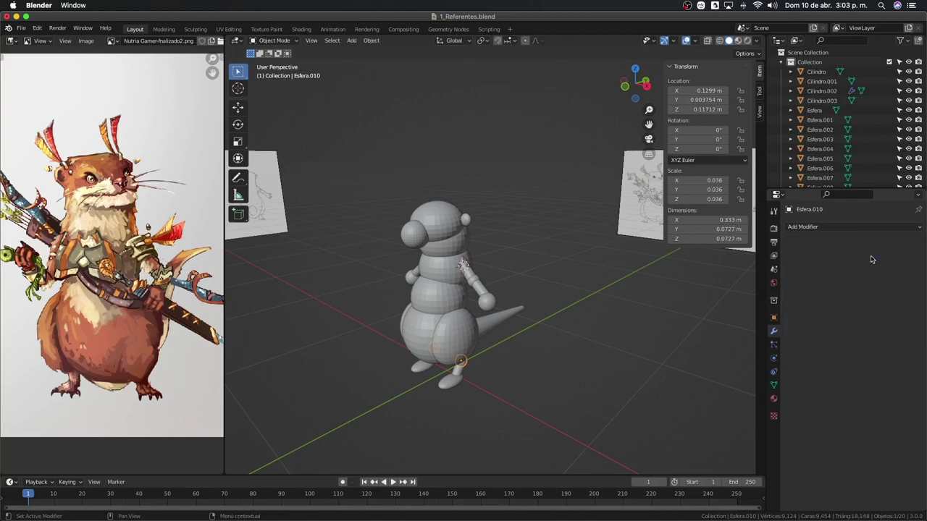
left_click(459, 371)
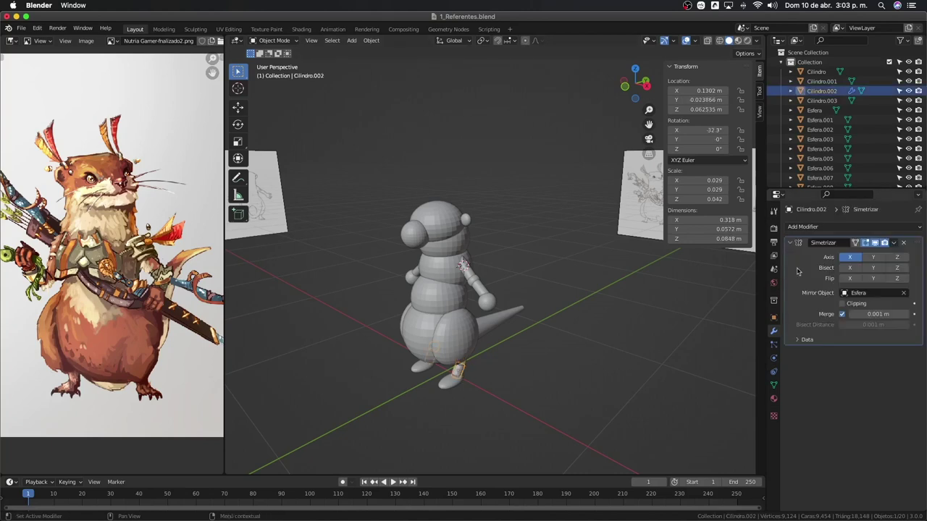
left_click(895, 244)
left_click(878, 254)
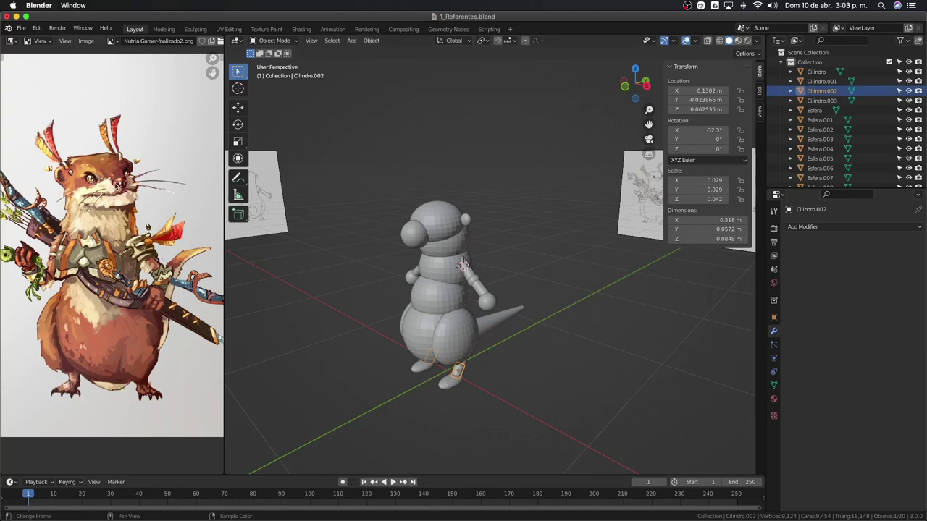
left_click(442, 392)
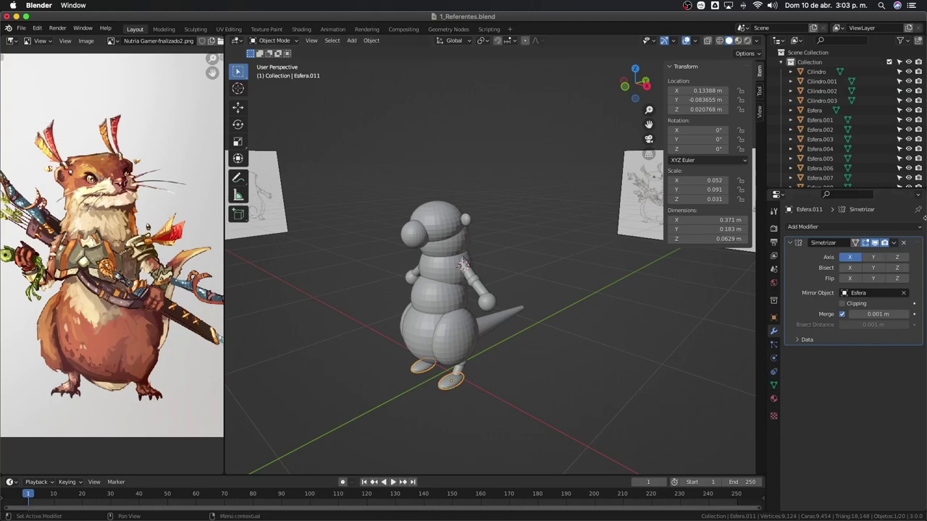
left_click(893, 246)
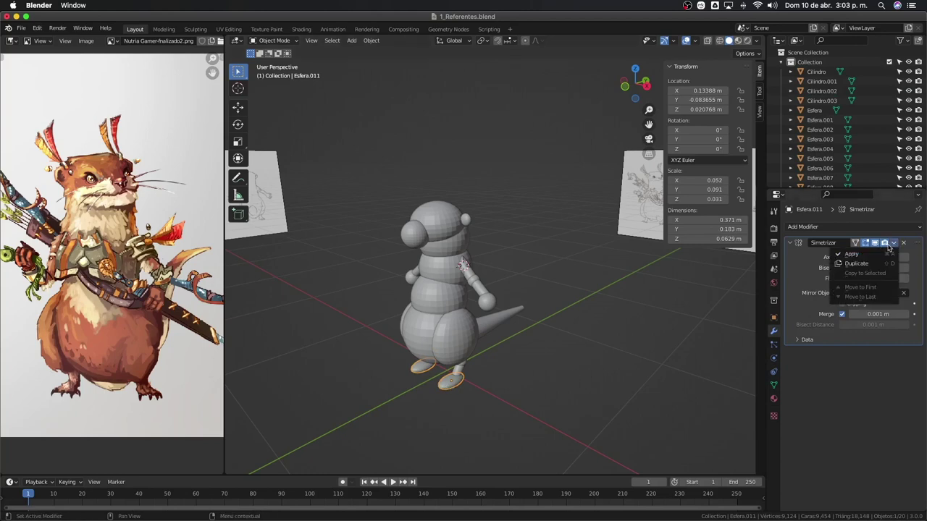
left_click(872, 255)
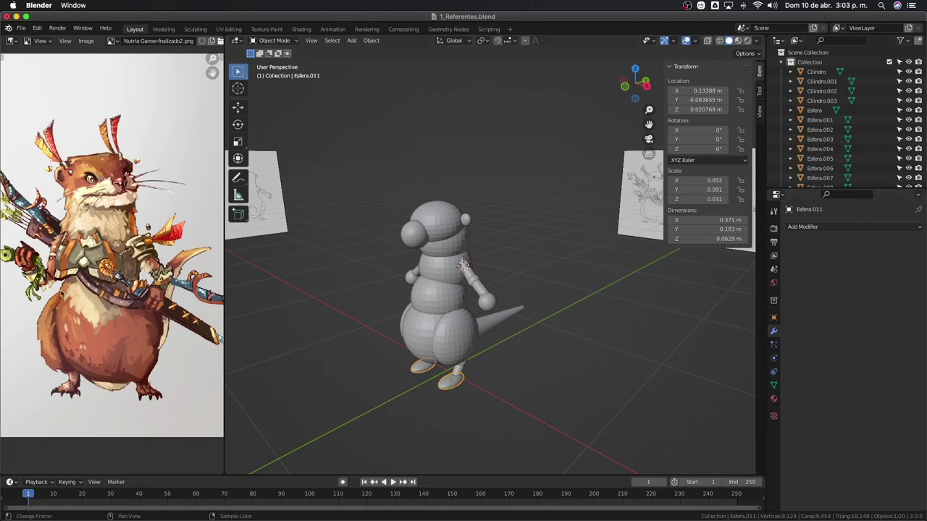
middle_click_drag(478, 163, 488, 253)
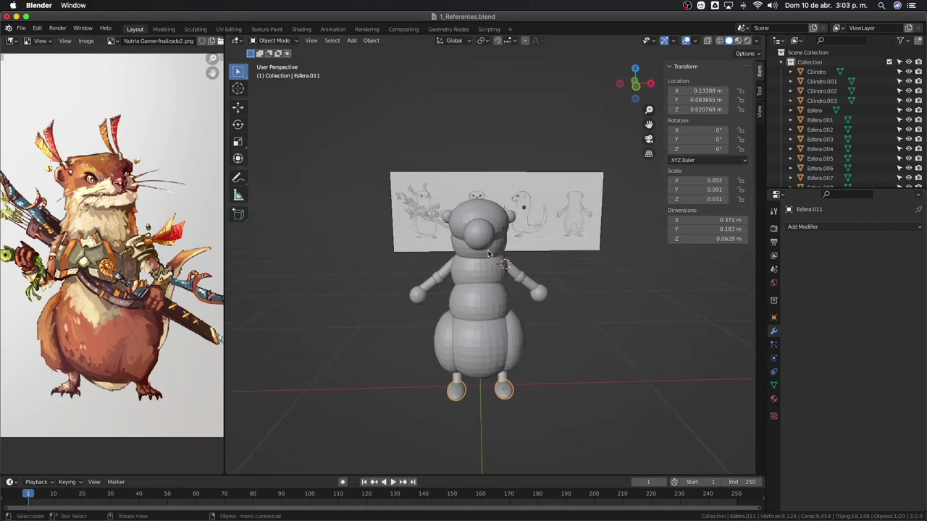
Step: Box-select every otter part, including head and ear, and join them into Esfera.006 with Ctrl+J
middle_click_drag(489, 254, 481, 297)
mouse_move(616, 238)
left_mouse_down()
mouse_move(422, 371)
mouse_move(414, 430)
left_mouse_up()
middle_click_drag(413, 430, 366, 433)
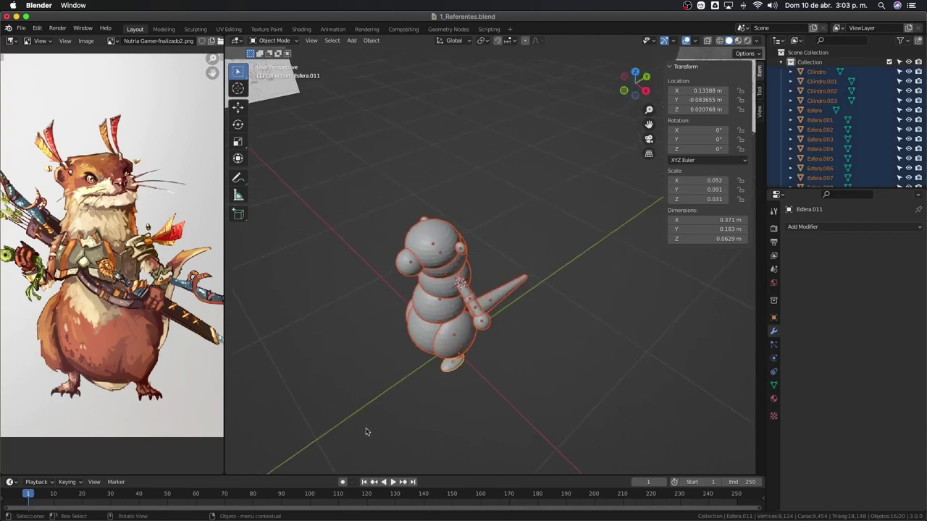
mouse_move(384, 430)
middle_mouse_down()
mouse_move(479, 221)
mouse_move(493, 229)
middle_mouse_up()
left_click(478, 221)
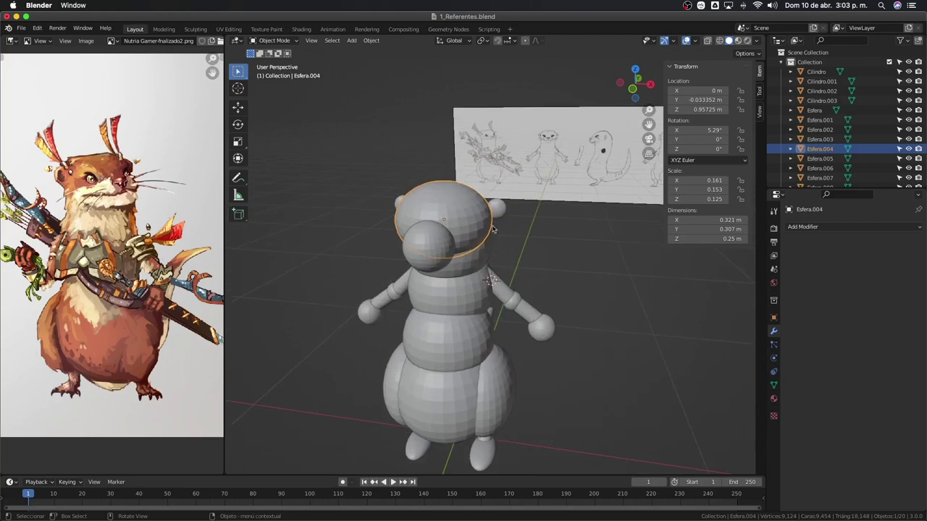
left_click(502, 207)
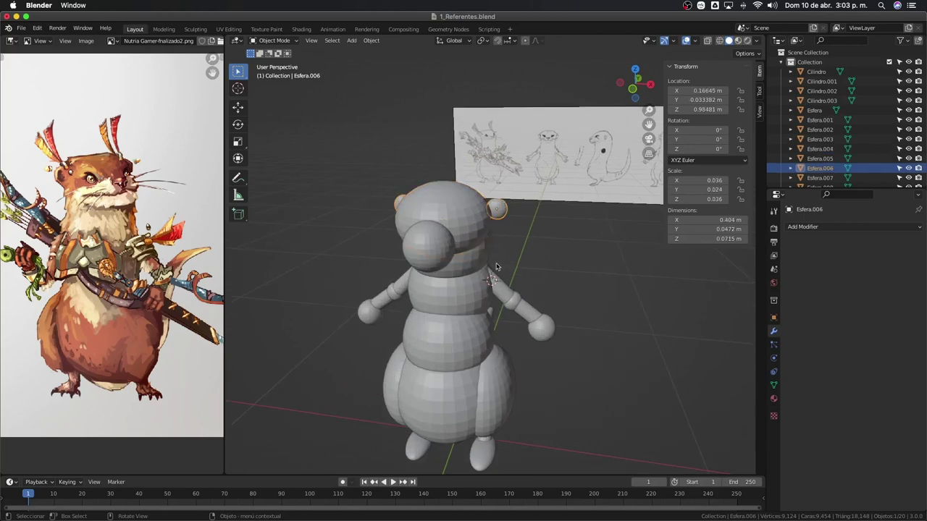
mouse_move(497, 265)
middle_mouse_down()
mouse_move(475, 288)
mouse_move(584, 252)
middle_mouse_up()
left_click_drag(582, 228, 407, 425)
middle_click_drag(408, 425, 409, 354)
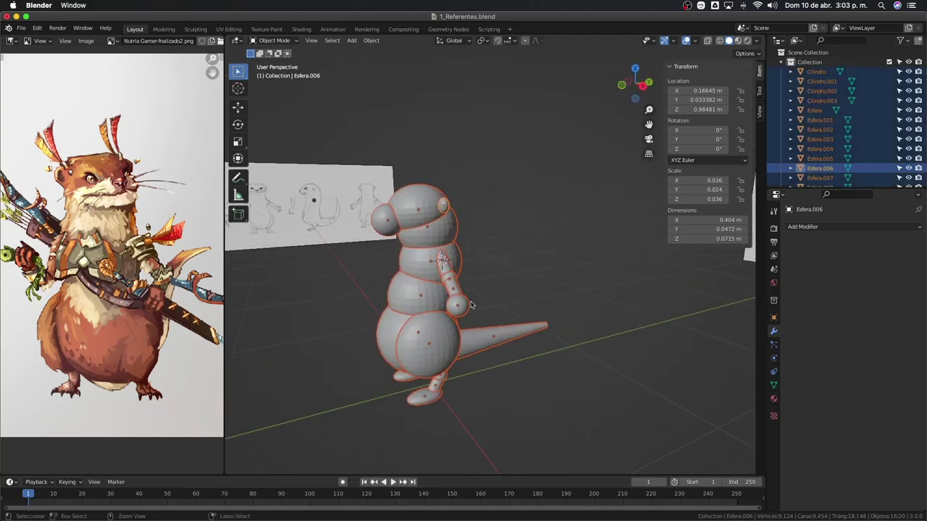
key("ctrl+j")
middle_click_drag(470, 305, 340, 311)
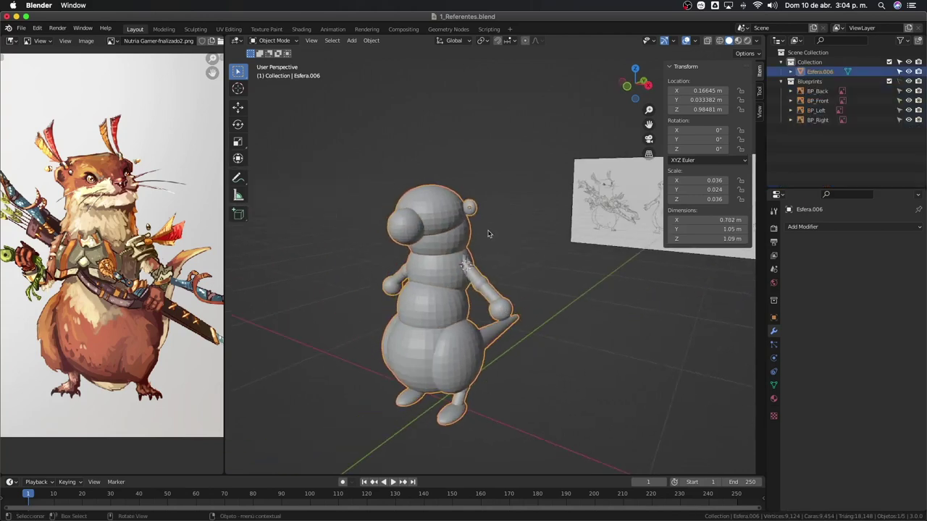
key("ctrl+z")
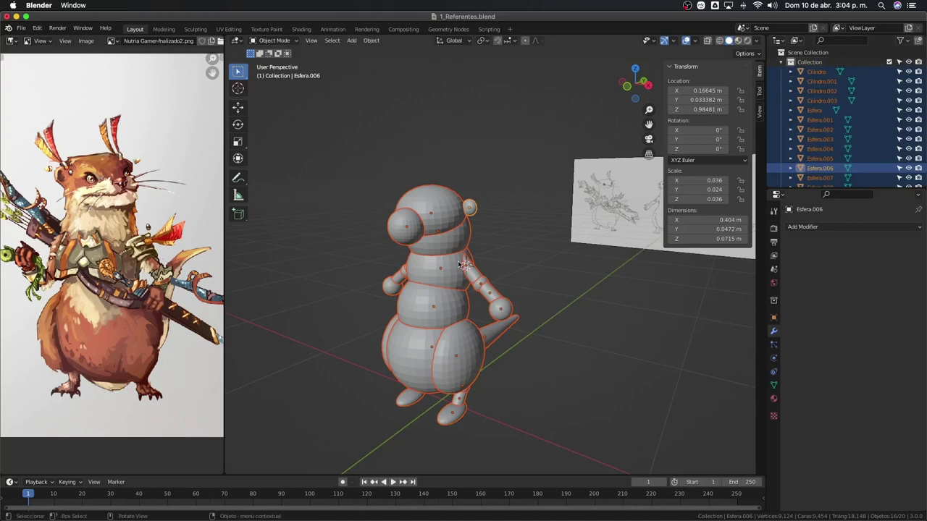
key("ctrl+j")
mouse_move(441, 267)
middle_mouse_down()
mouse_move(437, 305)
mouse_move(459, 311)
mouse_move(433, 279)
mouse_move(498, 197)
middle_mouse_up()
scroll(498, 197, "up", 2)
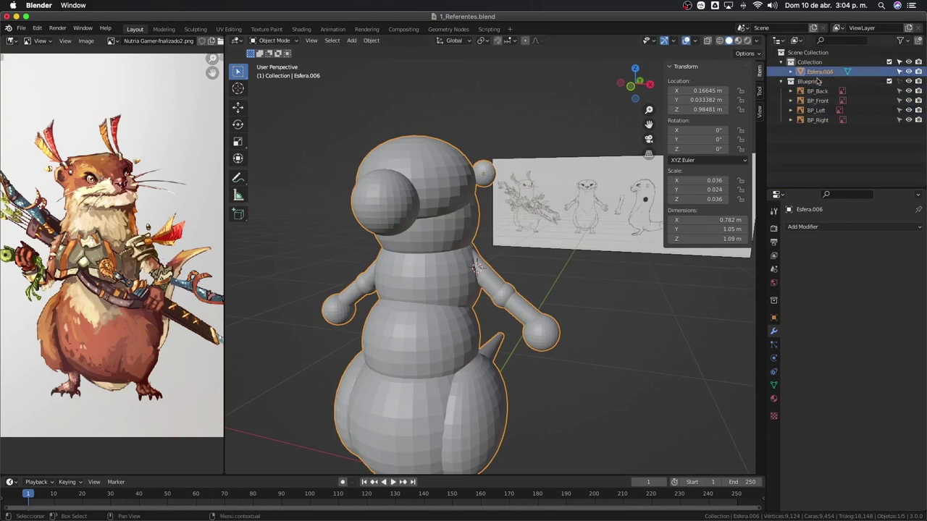
scroll(567, 231, "down", 3)
key("KP_7")
middle_click_drag(518, 244, 480, 370)
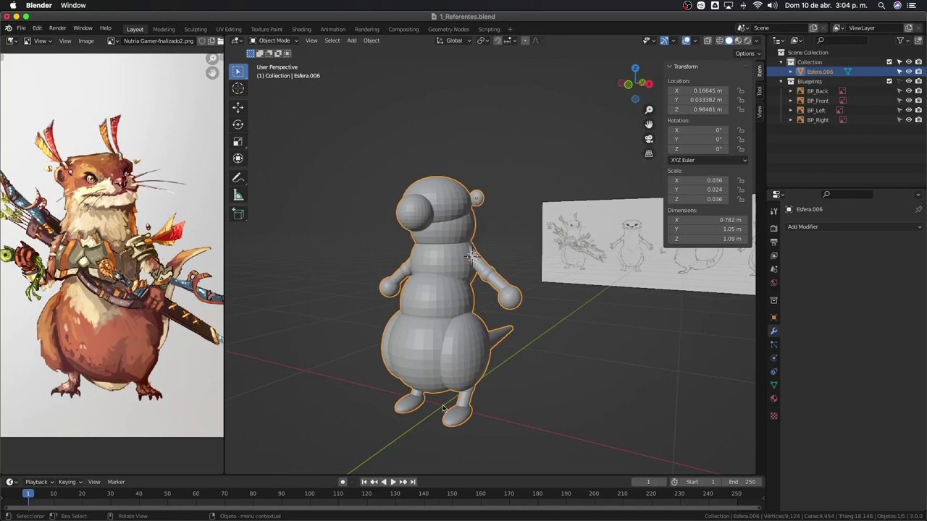
middle_click_drag(502, 172, 445, 241)
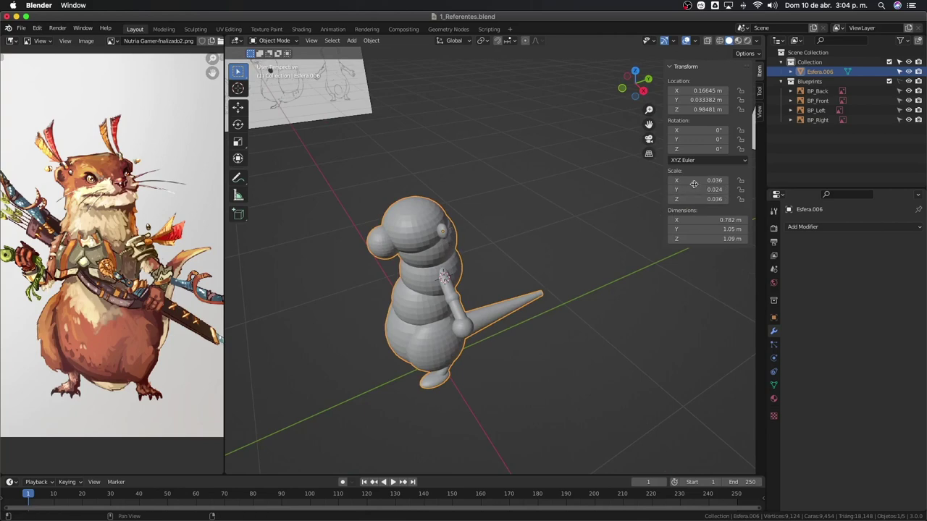
mouse_move(707, 200)
middle_click_drag(485, 271, 490, 270)
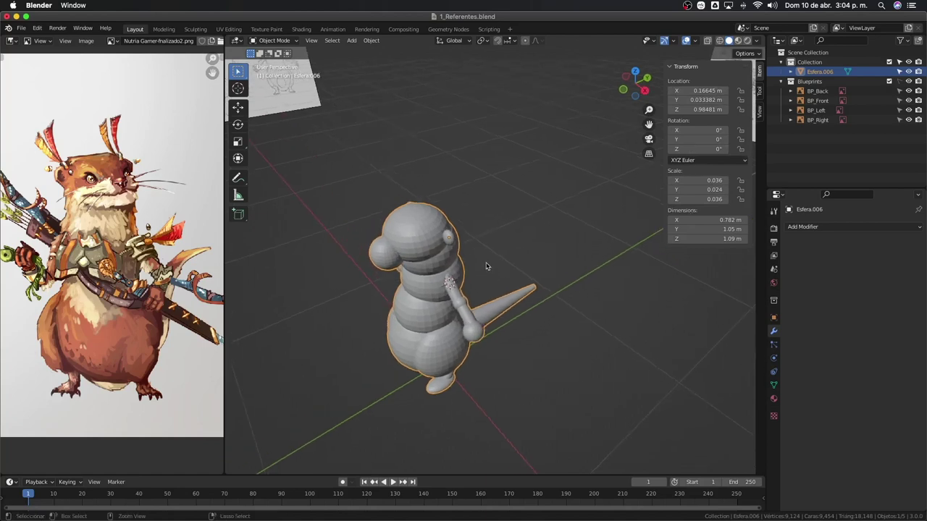
key("ctrl+a")
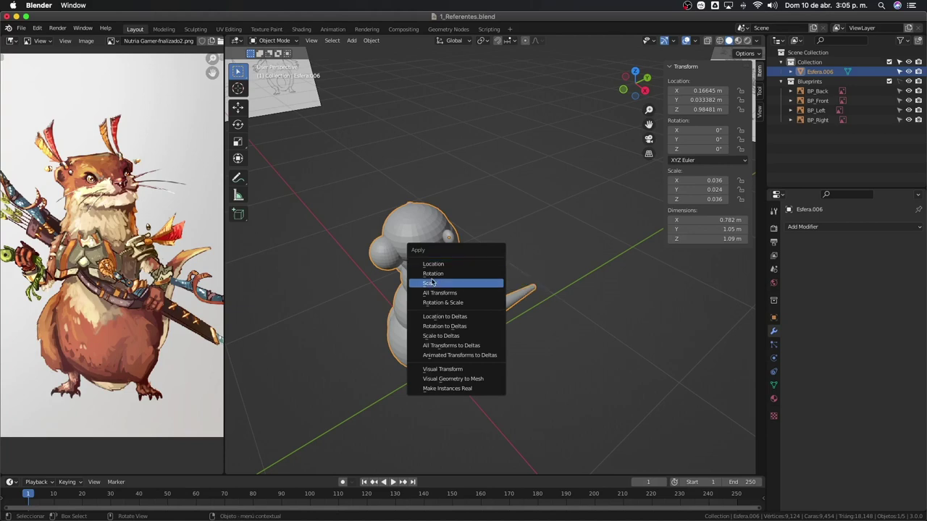
Step: Apply All Transforms to Esfera.006 so its scale reads 1.000, keeping it at the origin
left_click(438, 293)
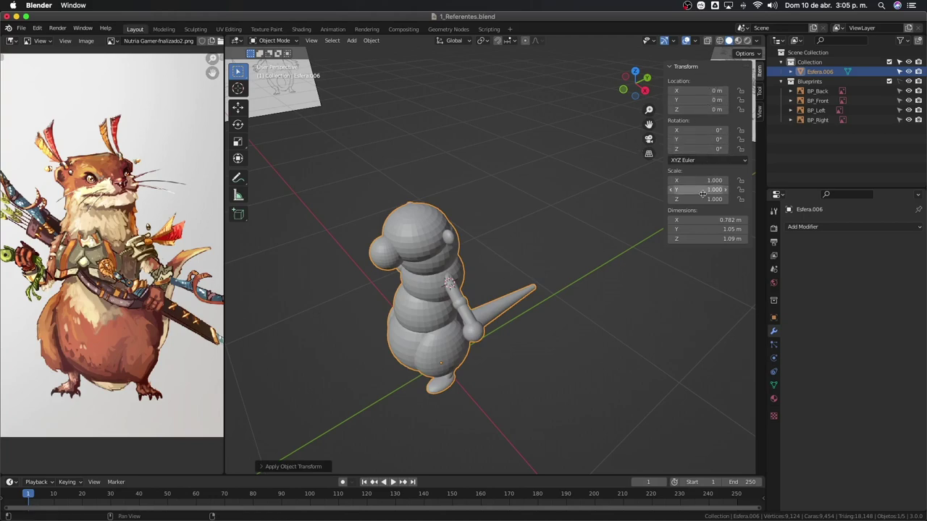
mouse_move(459, 232)
middle_mouse_down()
mouse_move(490, 229)
mouse_move(454, 249)
middle_mouse_up()
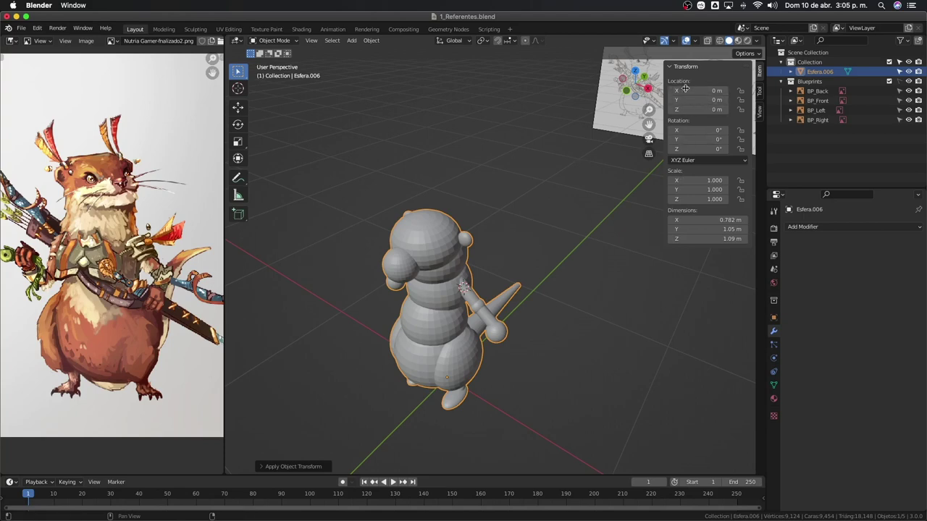
mouse_move(700, 159)
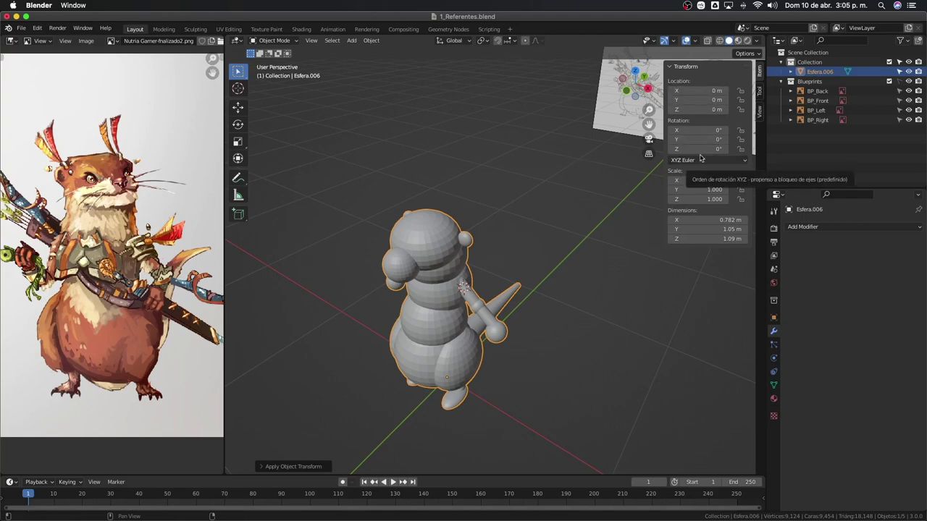
middle_click_drag(476, 279, 499, 286)
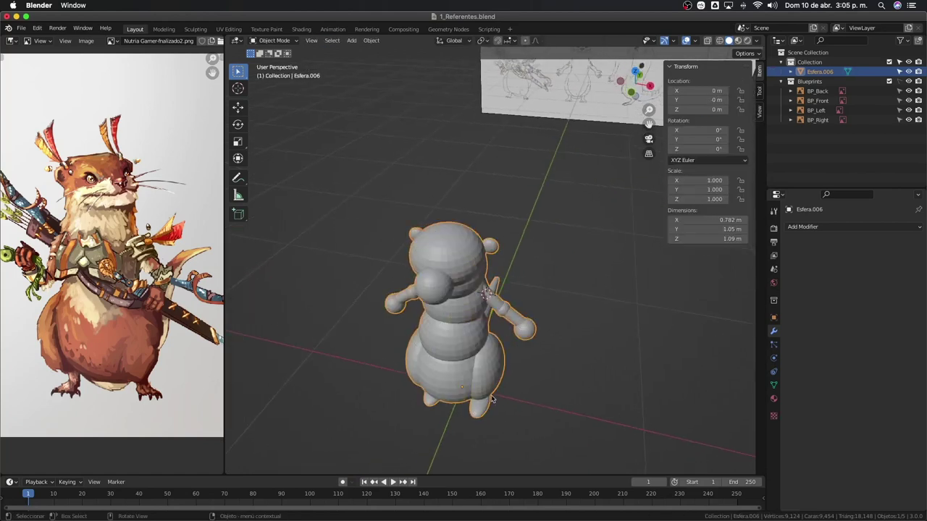
key("g")
key("Escape")
mouse_move(547, 271)
middle_mouse_down()
mouse_move(451, 290)
mouse_move(456, 308)
middle_mouse_up()
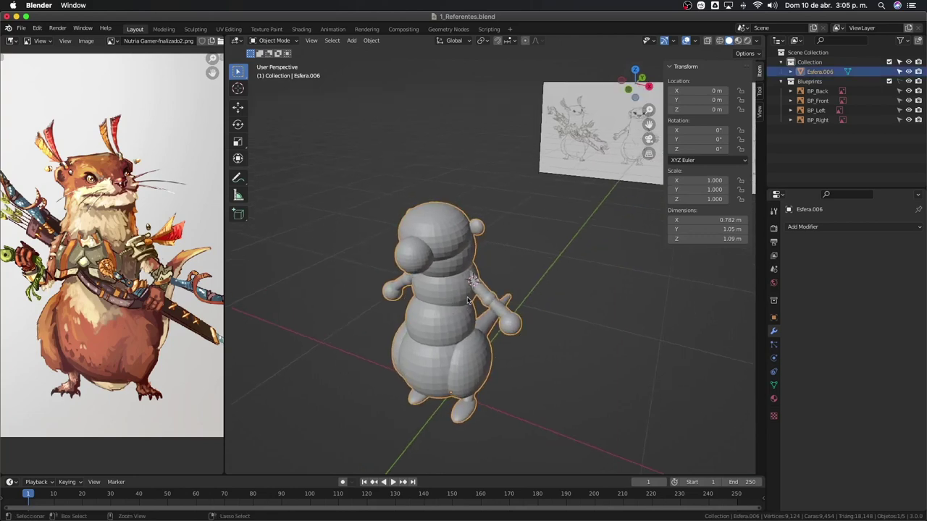
key("ctrl+Tab")
Step: Switch Esfera.006 into Sculpt Mode with the SculptDraw brush active
left_click(465, 354)
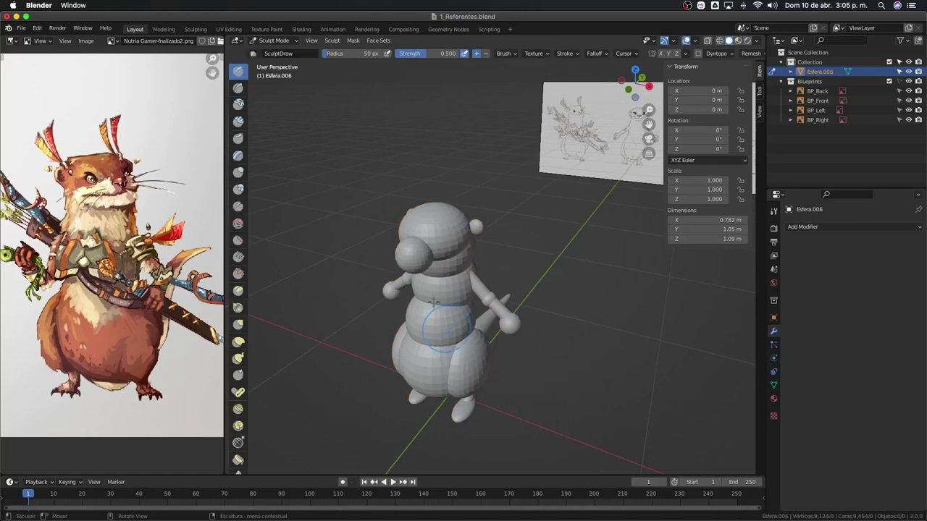
left_click(274, 41)
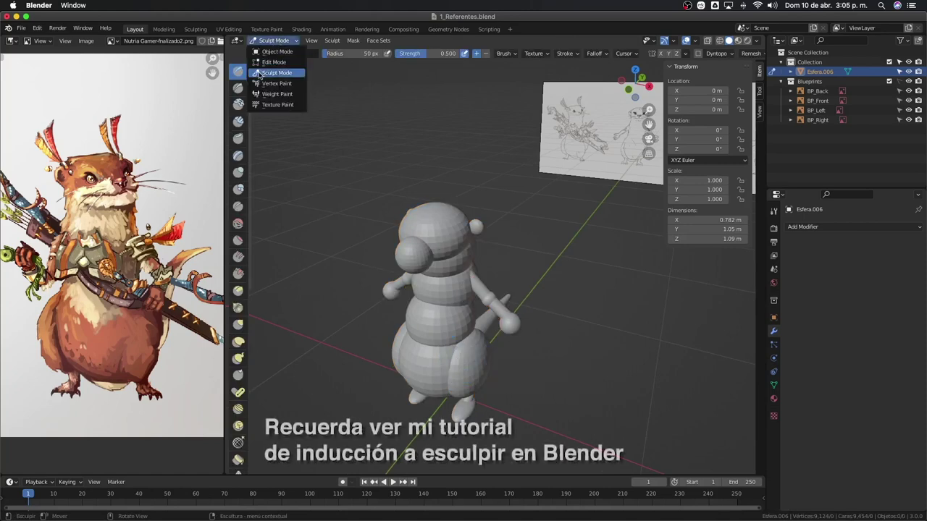
left_click(277, 73)
key("ctrl+Tab")
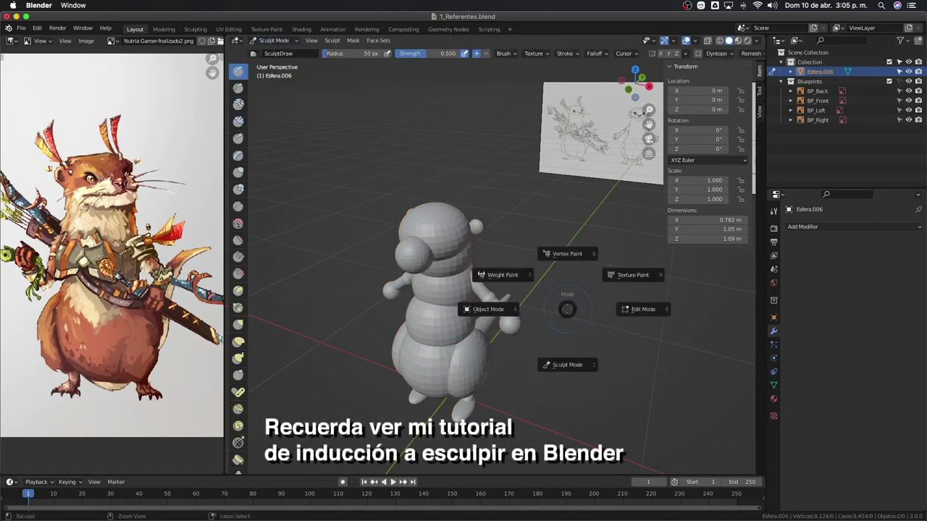
left_click(550, 368)
mouse_move(500, 307)
middle_mouse_down()
mouse_move(500, 277)
mouse_move(484, 253)
middle_mouse_up()
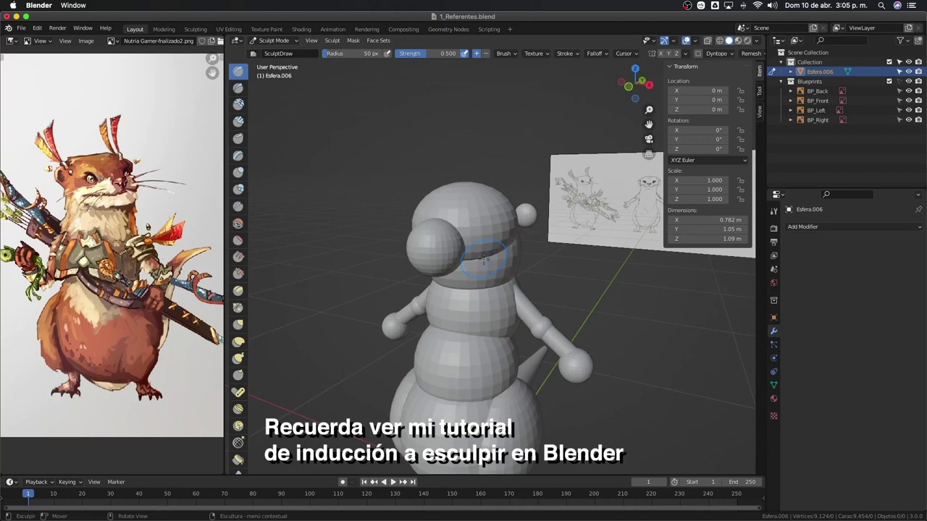
Step: Set the remesh voxel size to 0.1000 interactively and confirm it
key("r")
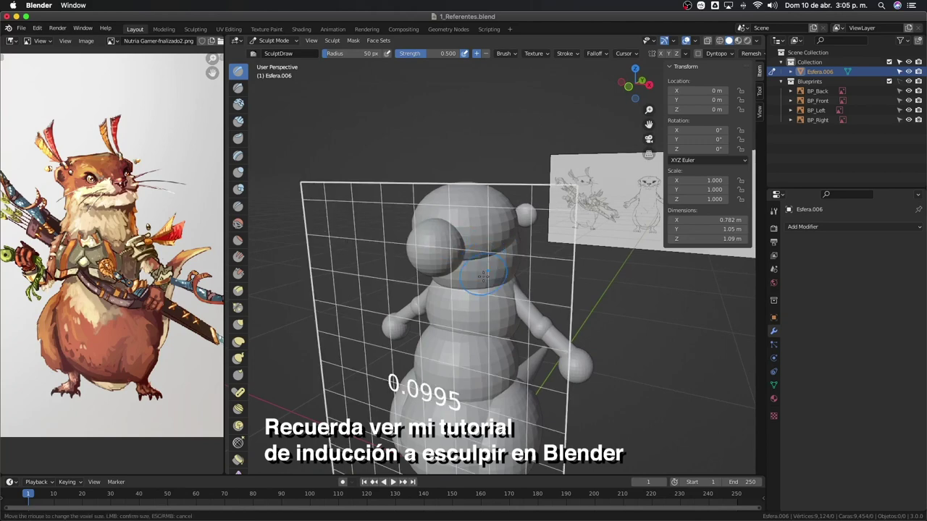
left_click(473, 278)
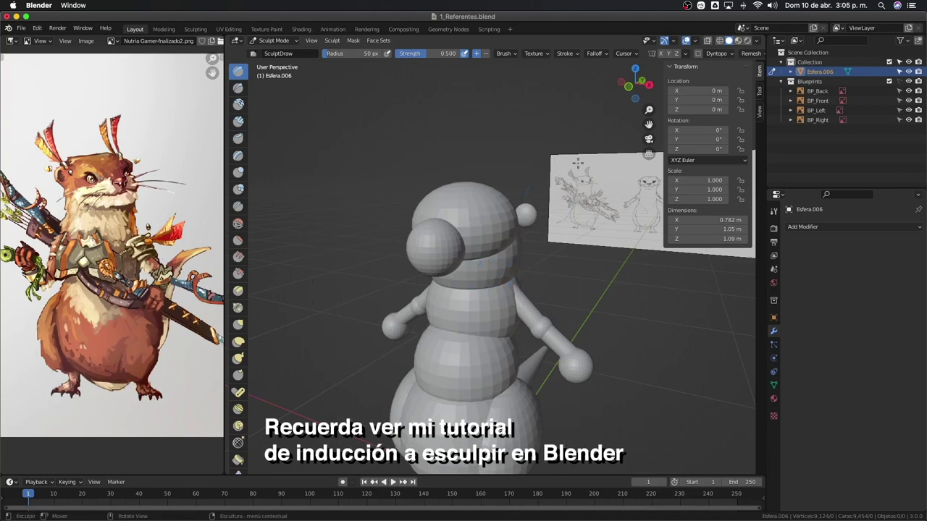
left_click(750, 54)
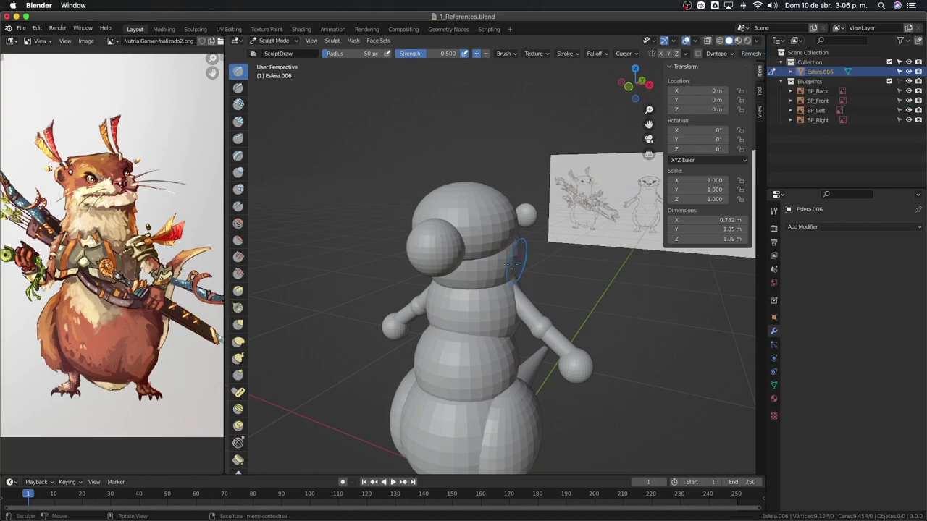
left_click(757, 55)
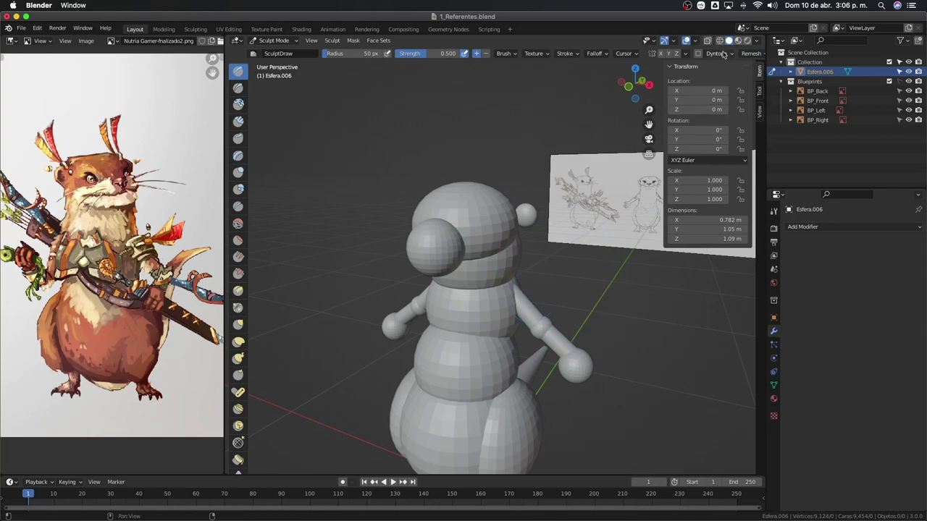
key("shift+r")
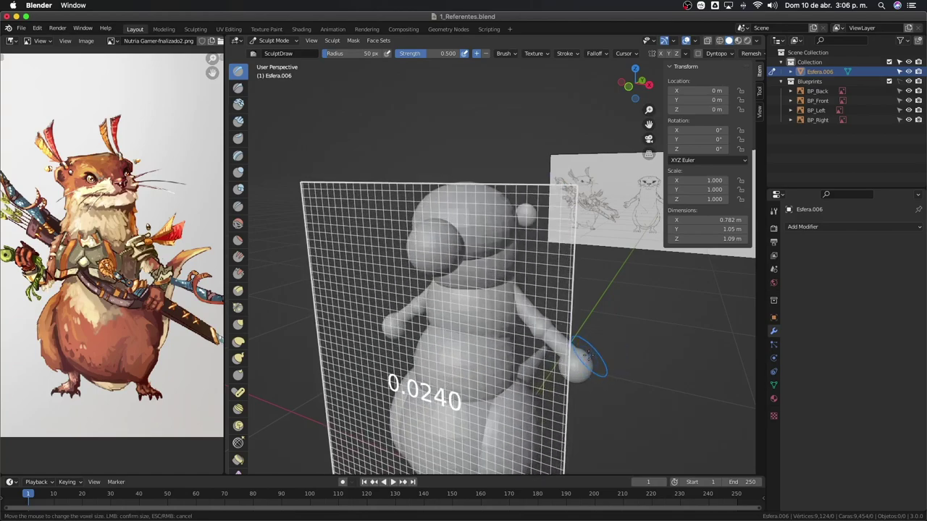
key("Escape")
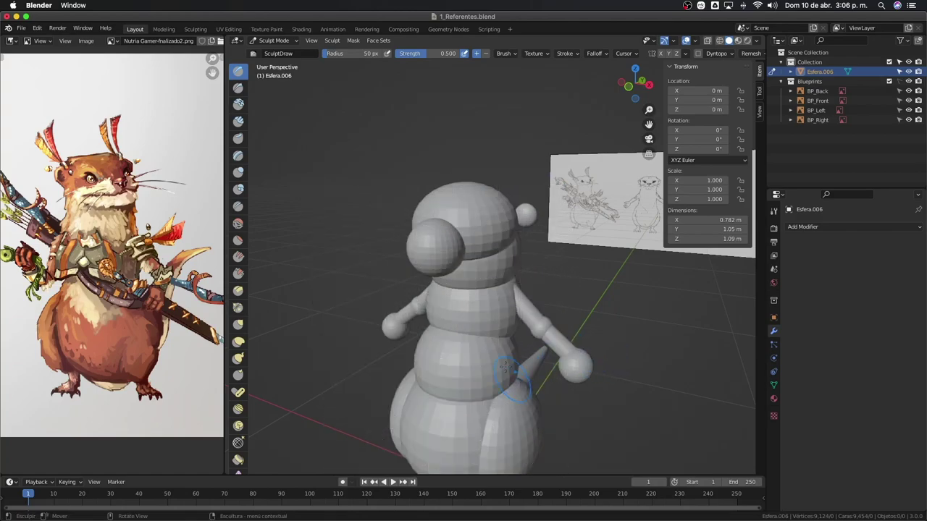
key("ctrl+r")
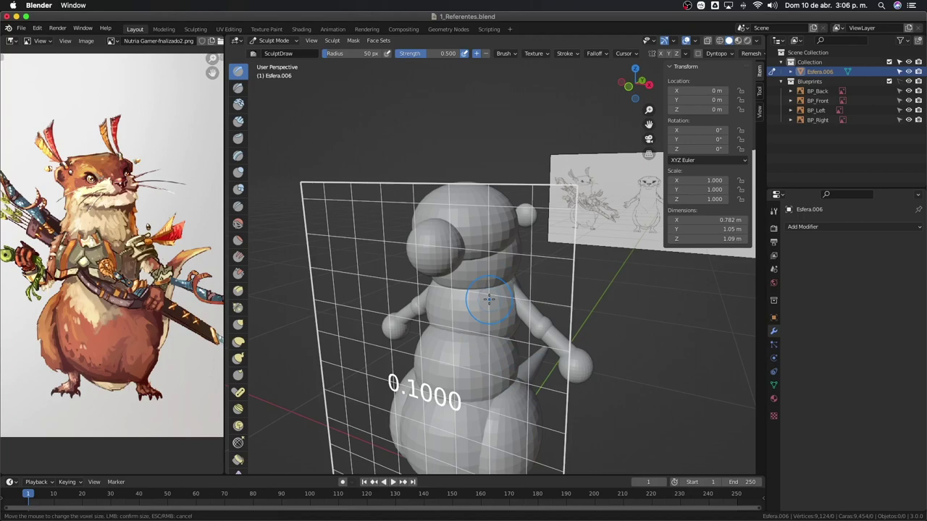
left_click(489, 298)
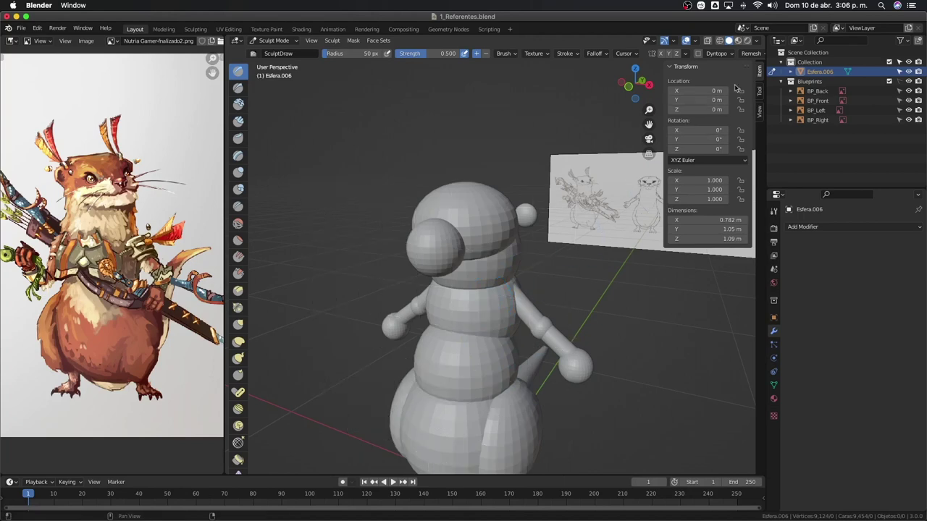
Step: Try a voxel remesh at 0.1 m, then undo the too-coarse result
left_click(751, 55)
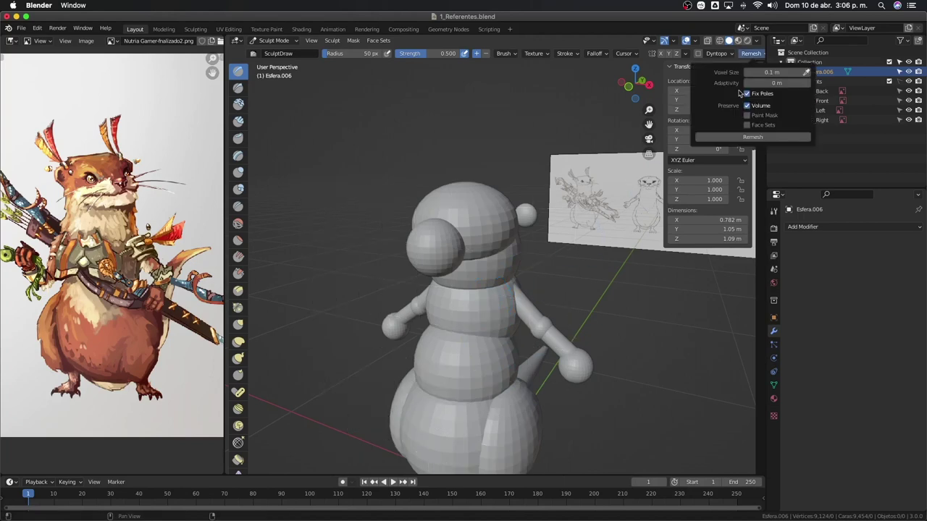
left_click(730, 138)
mouse_move(507, 290)
middle_mouse_down()
mouse_move(477, 323)
mouse_move(458, 320)
middle_mouse_up()
key("ctrl+z")
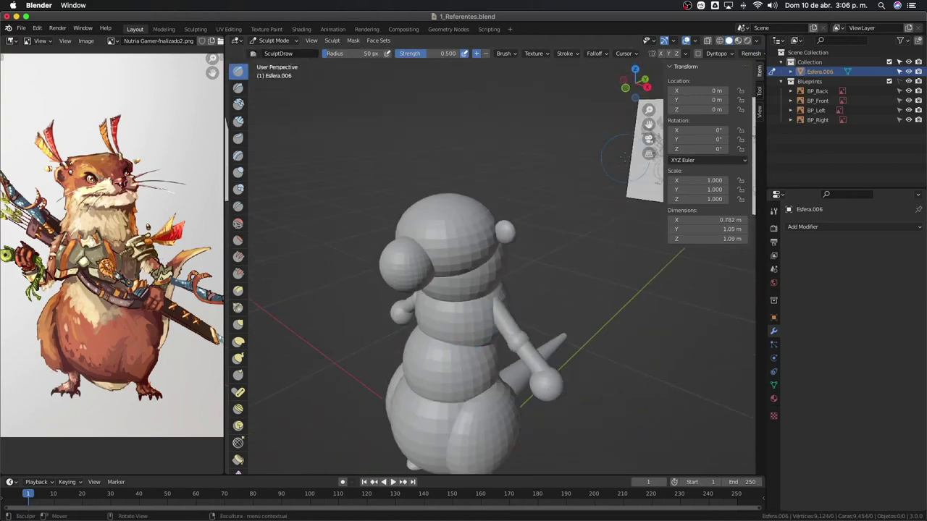
Step: Remesh the otter at 0.004 m voxel size into a continuous surface of about 140,078 vertices
left_click(751, 54)
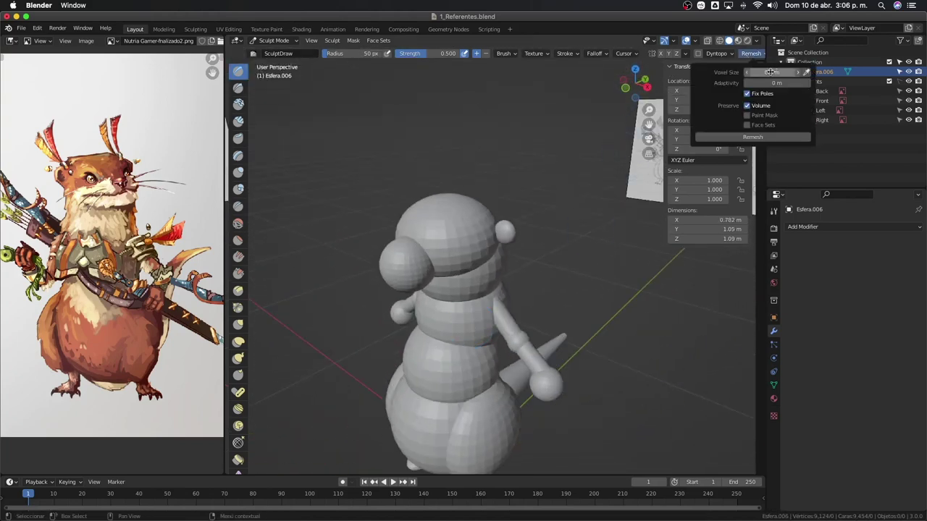
key("r")
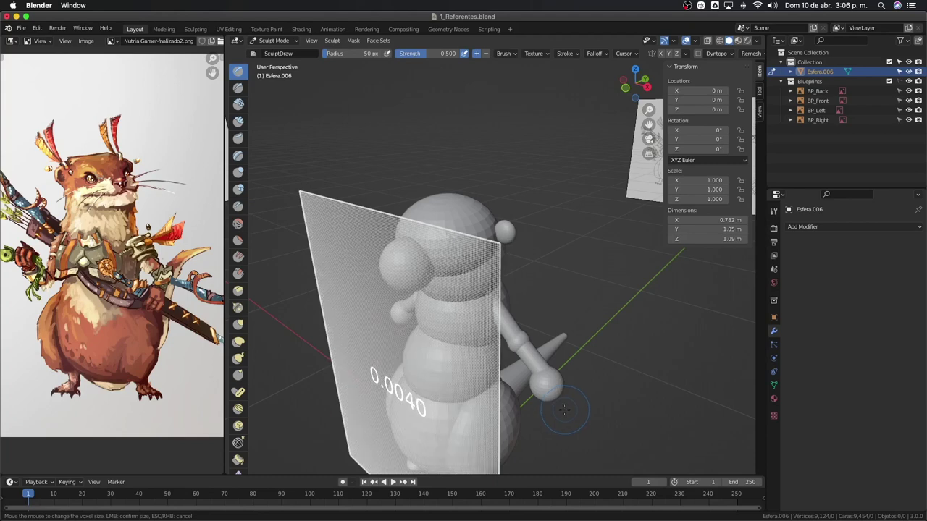
key("Escape")
middle_click_drag(564, 410, 652, 304)
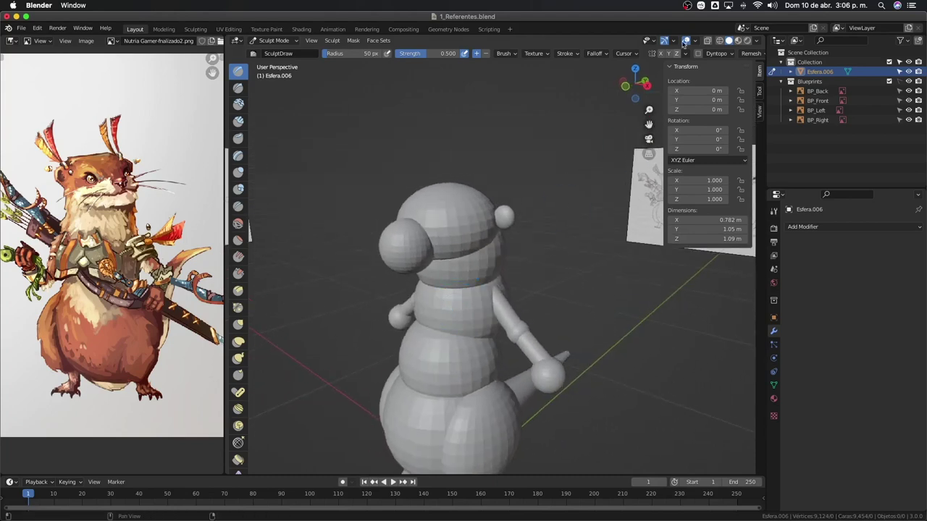
left_click(750, 53)
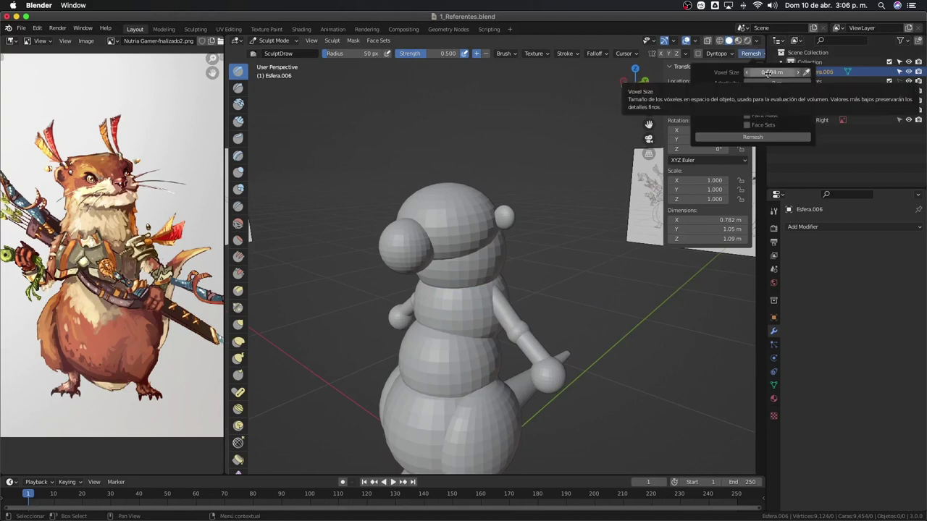
left_click(750, 137)
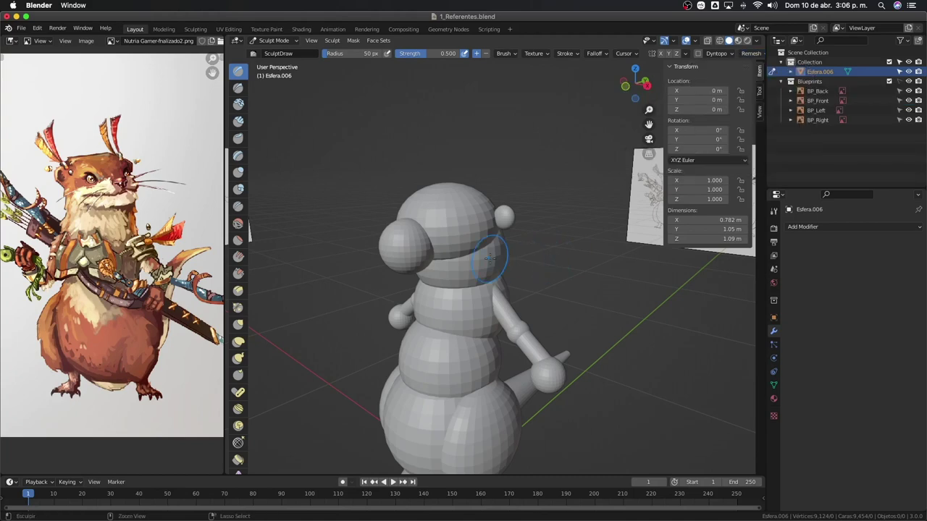
middle_click_drag(485, 257, 494, 257)
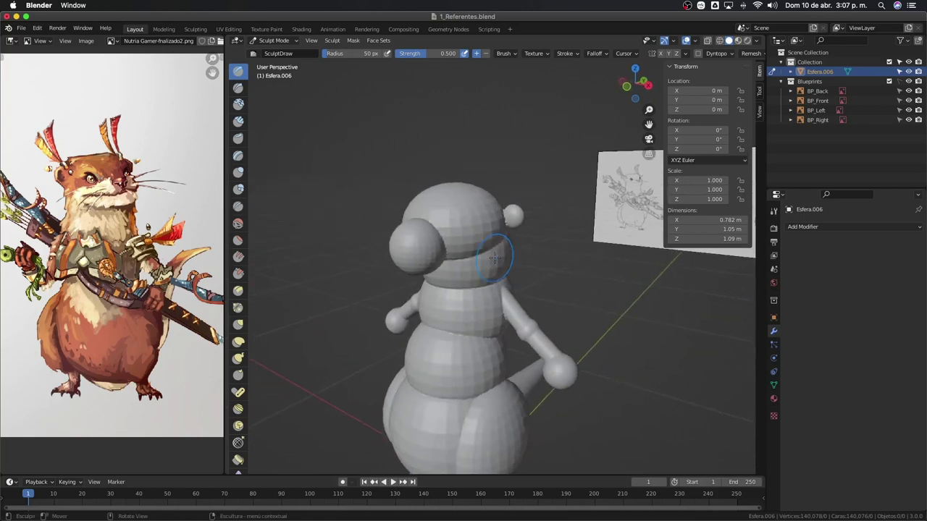
Step: Inspect the mesh in wireframe, return to solid shading and view it front-on over the blueprint
scroll(496, 257, "up", 5)
scroll(496, 257, "down", 4)
key("z")
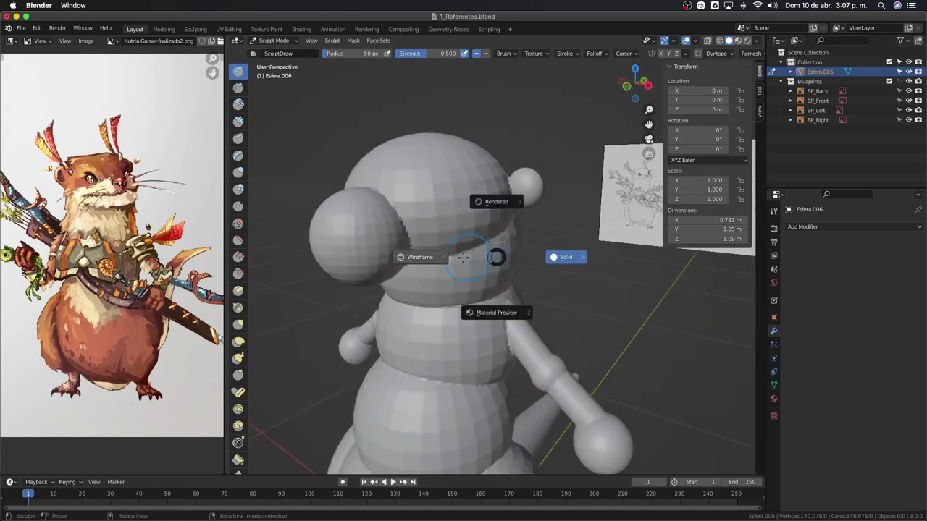
left_click(409, 262)
mouse_move(427, 264)
middle_mouse_down()
mouse_move(352, 271)
mouse_move(410, 304)
mouse_move(466, 268)
mouse_move(467, 225)
middle_mouse_up()
key("z")
left_click(525, 214)
mouse_move(526, 214)
middle_mouse_down()
mouse_move(527, 229)
mouse_move(570, 227)
middle_mouse_up()
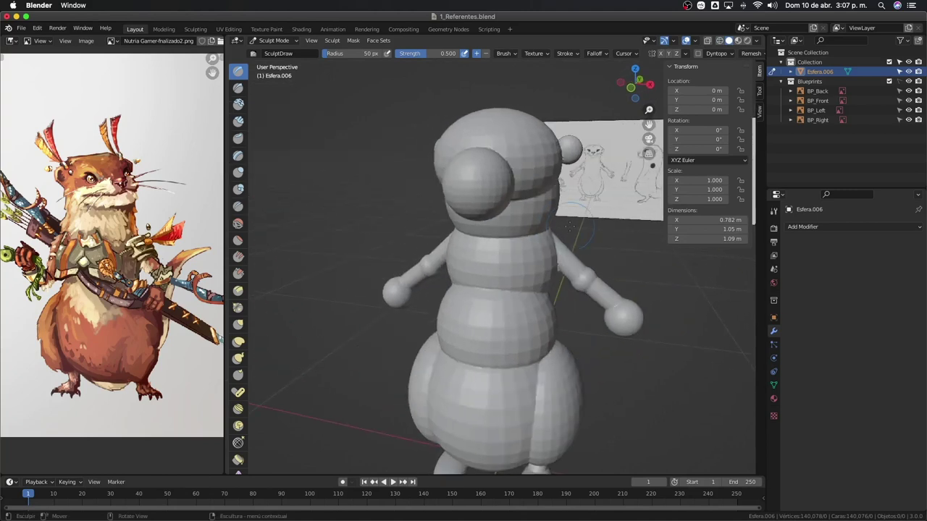
key("KP_1")
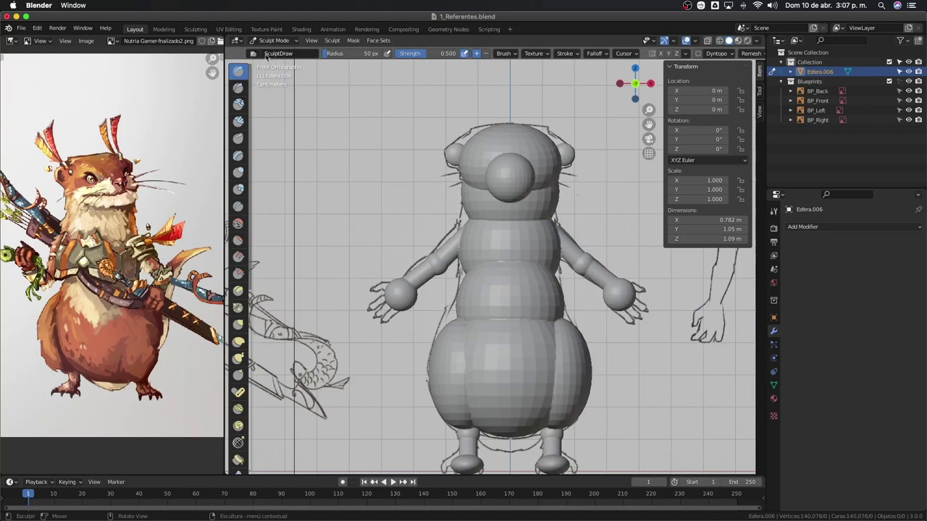
middle_click_drag(459, 357, 507, 297)
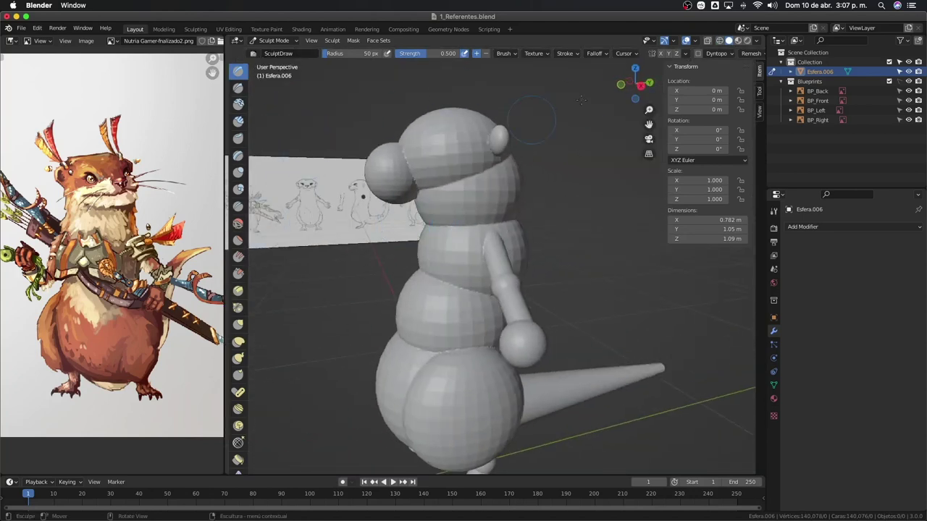
Step: Pull the otter's upper torso wider on both sides with the Grab brush
key("ctrl+space")
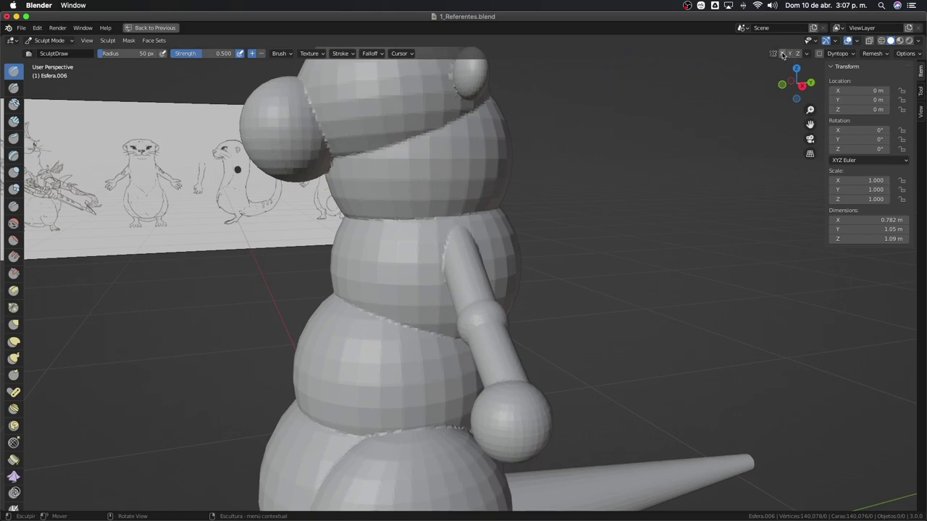
key("ctrl+space")
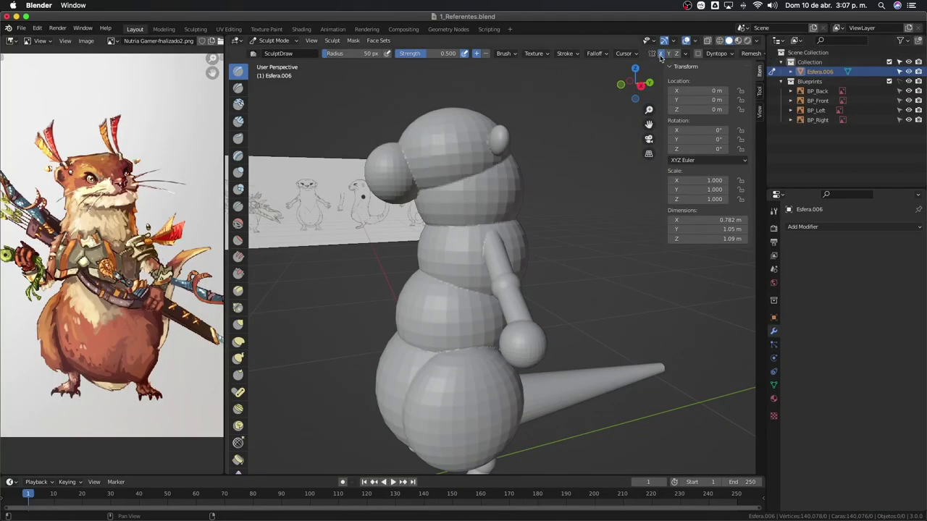
mouse_move(481, 362)
middle_mouse_down()
mouse_move(544, 258)
mouse_move(562, 258)
middle_mouse_up()
key("g")
mouse_move(563, 258)
left_mouse_down()
mouse_move(598, 214)
mouse_move(590, 224)
left_mouse_up()
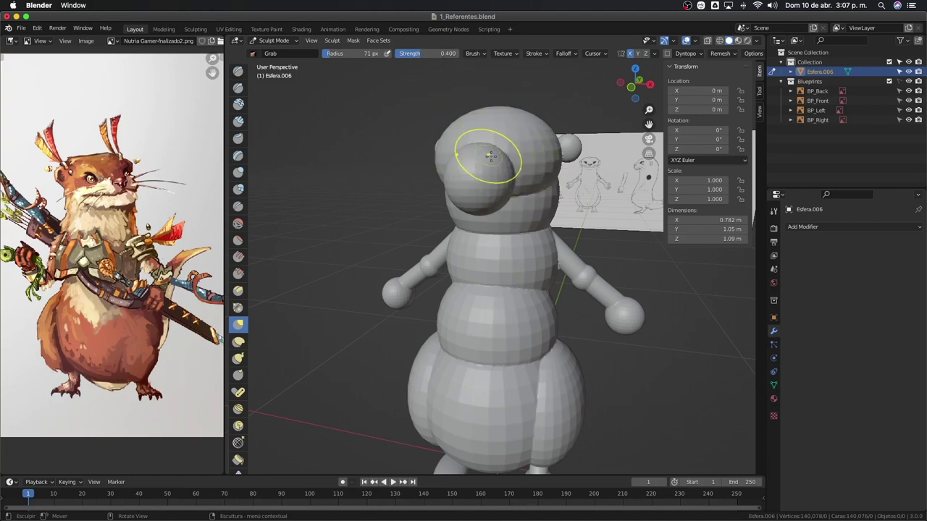
Step: Grab-sculpt the snout and the head area near the ear into a new shape
key("shift+f")
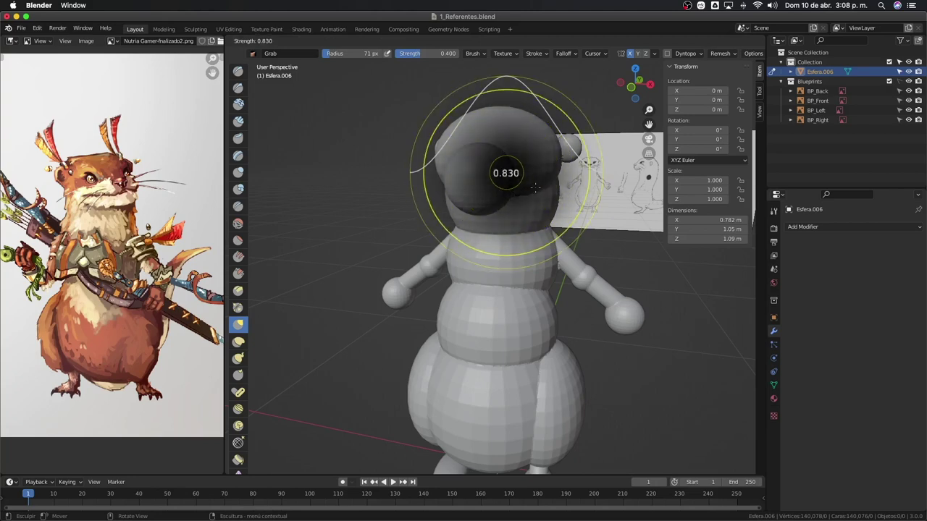
key("Escape")
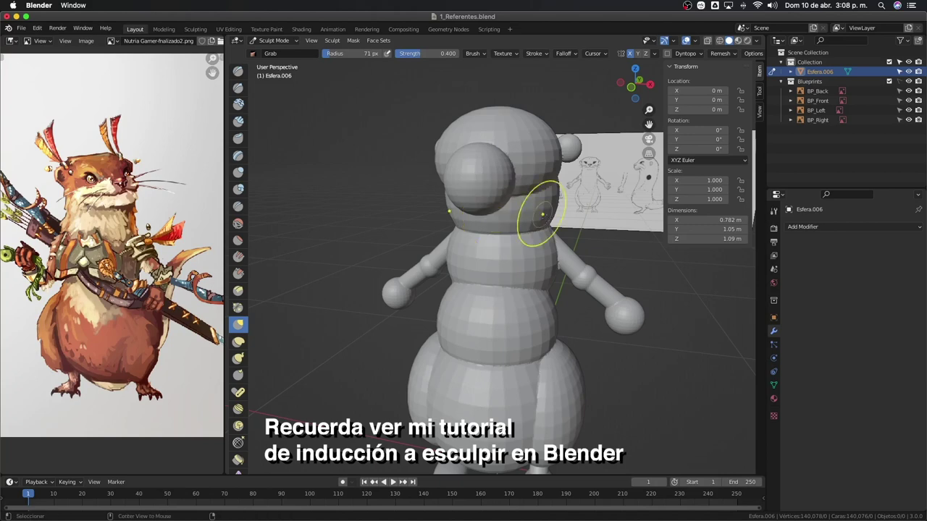
mouse_move(528, 238)
middle_mouse_down()
mouse_move(467, 241)
mouse_move(497, 290)
middle_mouse_up()
scroll(496, 289, "up", 3)
mouse_move(439, 211)
left_mouse_down()
mouse_move(459, 199)
mouse_move(469, 259)
left_mouse_up()
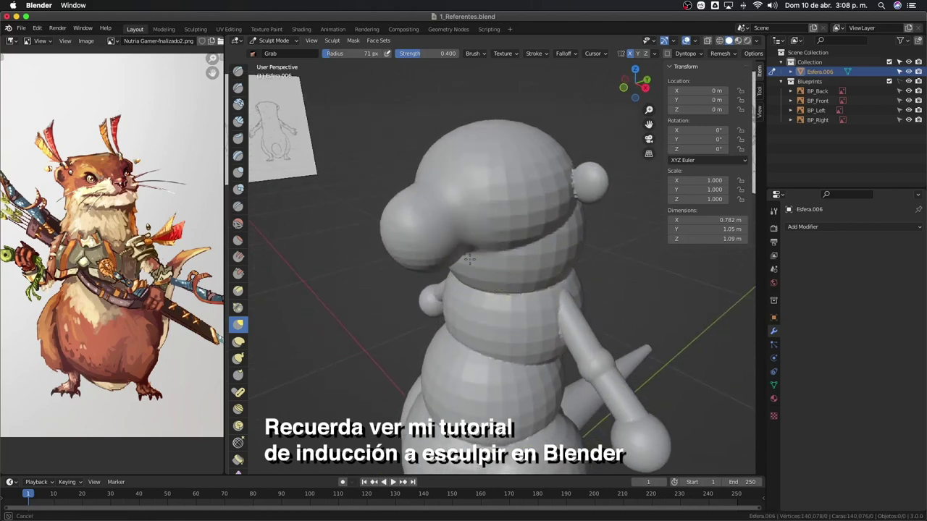
left_click_drag(389, 232, 391, 230)
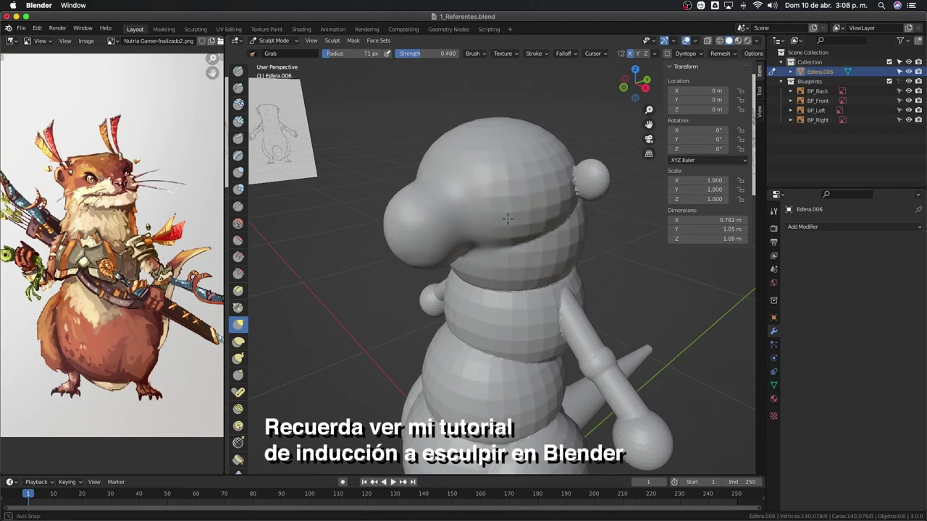
middle_click_drag(500, 217, 379, 285)
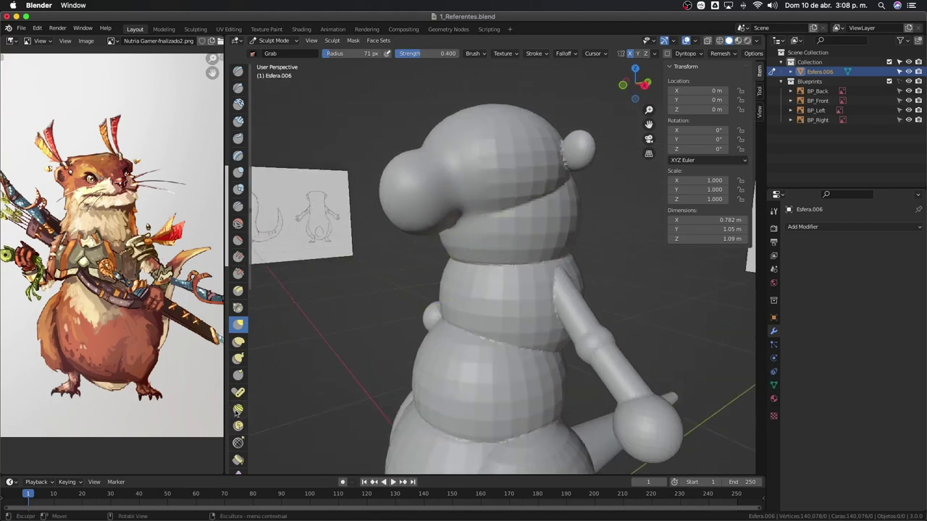
left_click_drag(507, 214, 547, 193)
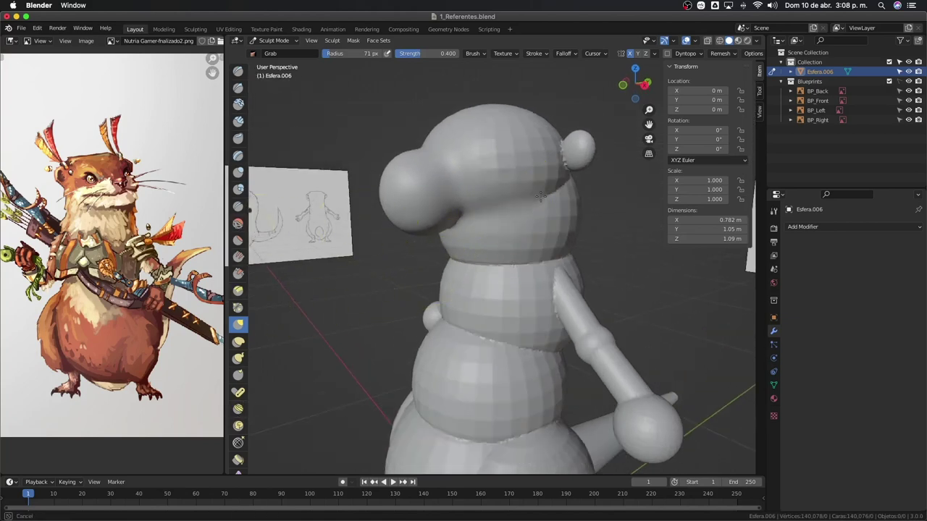
left_click_drag(536, 135, 533, 165)
Step: Enlarge the brush to 137 px and pull the neck, upper body and lower body over the crease
middle_click_drag(533, 165, 569, 207)
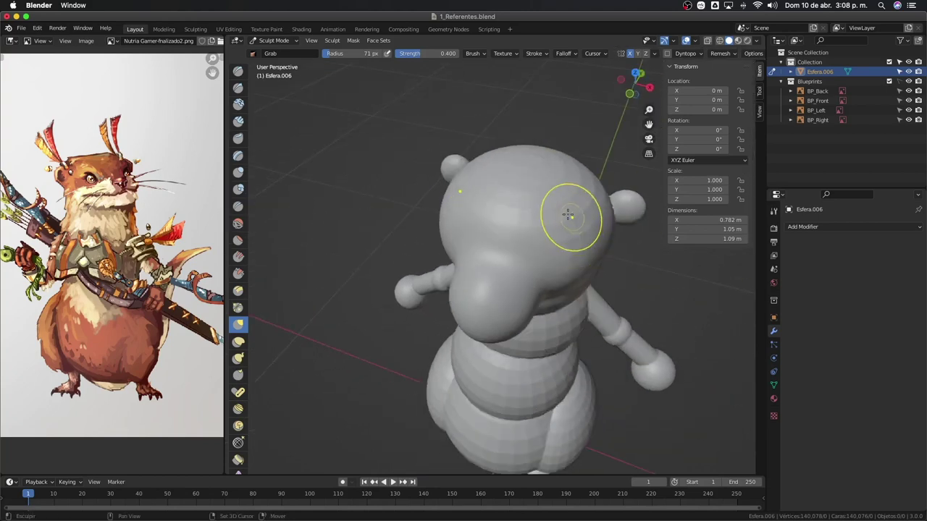
middle_click_drag(554, 241, 515, 217)
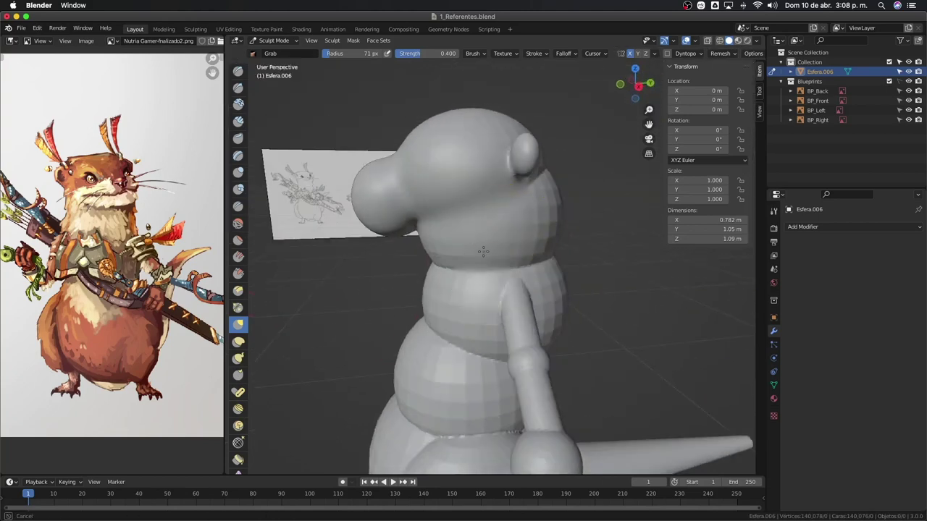
key("f")
left_click_drag(458, 251, 427, 290)
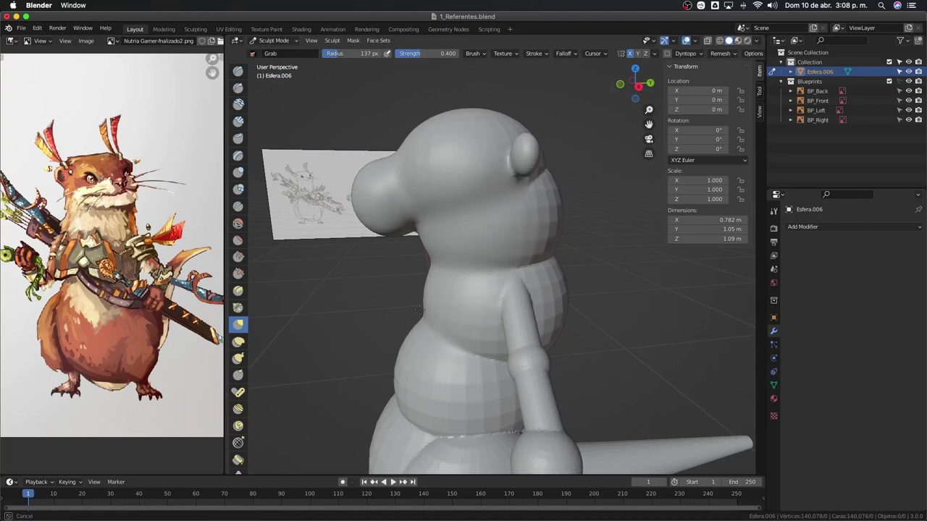
left_click_drag(425, 342, 420, 352)
middle_click_drag(420, 352, 468, 234)
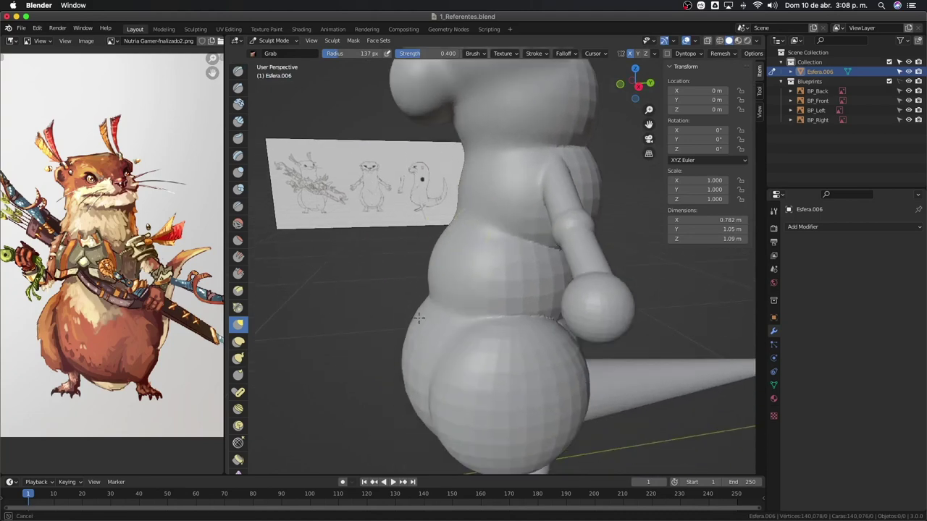
mouse_move(509, 311)
middle_mouse_down()
mouse_move(639, 246)
mouse_move(640, 257)
mouse_move(503, 366)
middle_mouse_up()
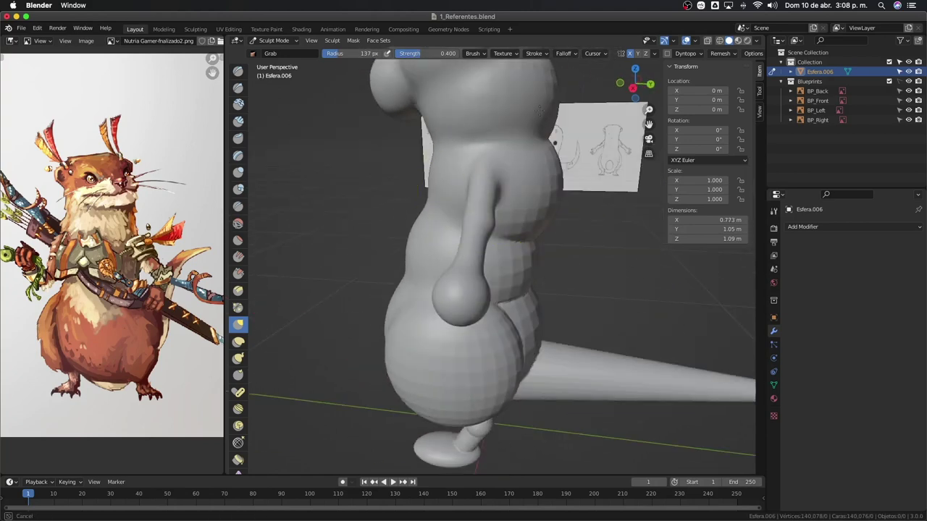
left_click_drag(504, 365, 514, 341)
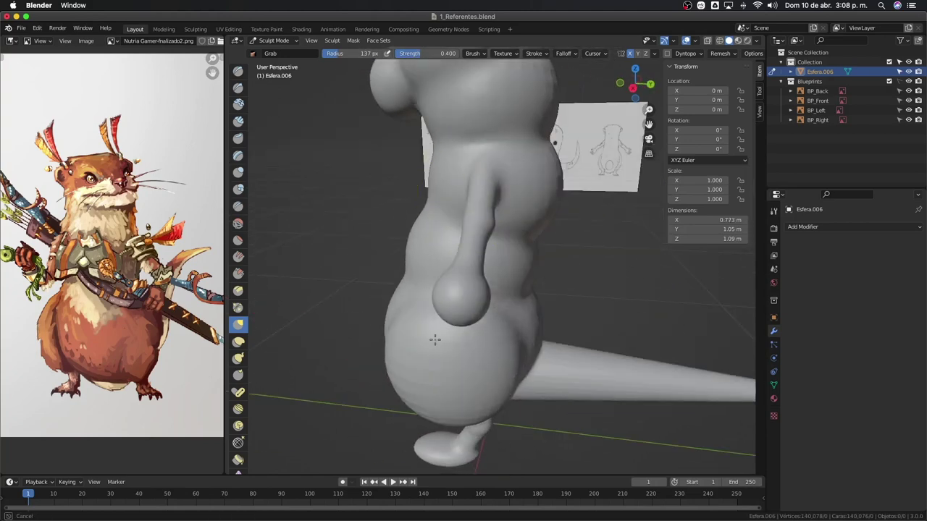
Step: Orbit around the otter to inspect the head, rear body, legs and arm from several angles
middle_click_drag(481, 362, 555, 373)
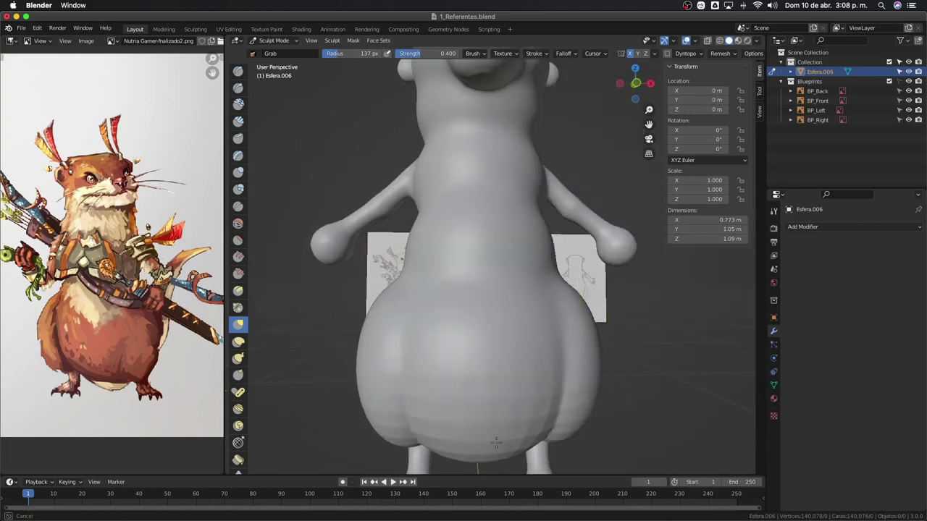
middle_click_drag(496, 443, 471, 275)
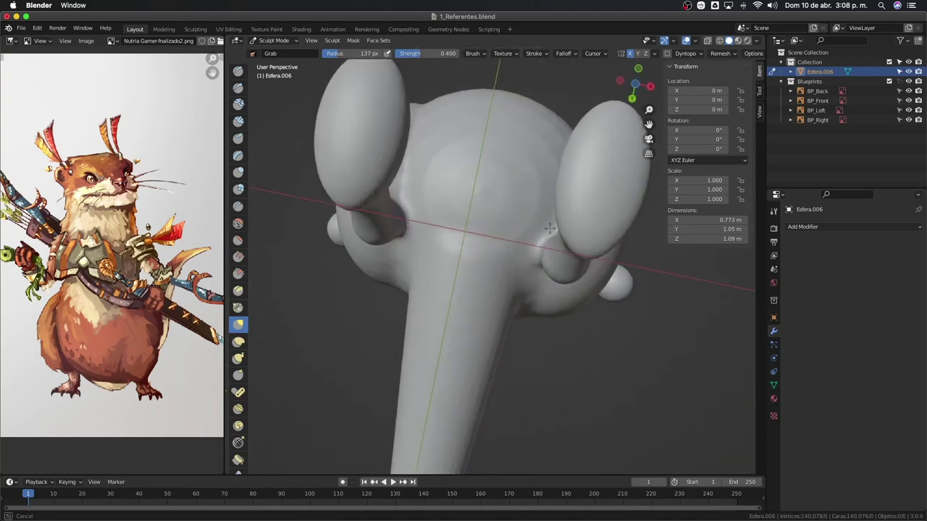
middle_click_drag(550, 228, 483, 261)
middle_click_drag(471, 378, 490, 349)
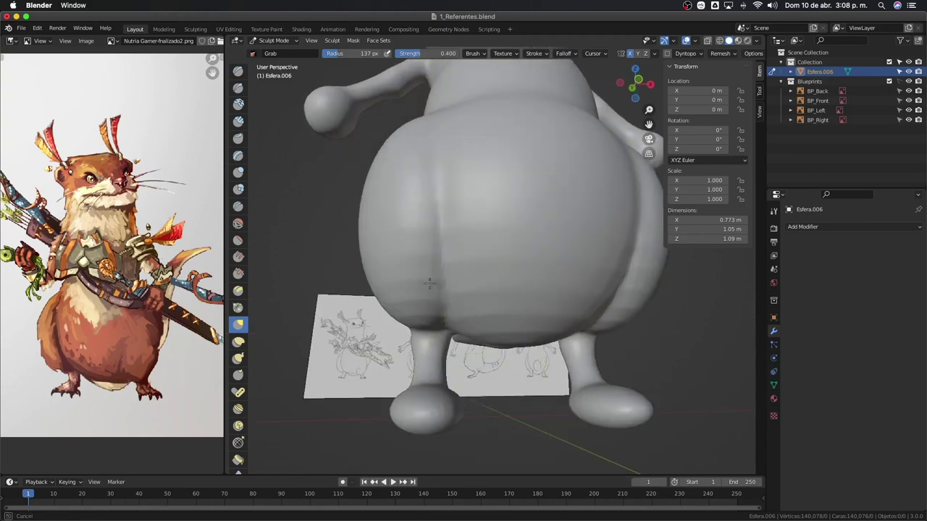
mouse_move(506, 232)
middle_mouse_down()
mouse_move(526, 258)
mouse_move(490, 271)
middle_mouse_up()
scroll(440, 253, "down", 3)
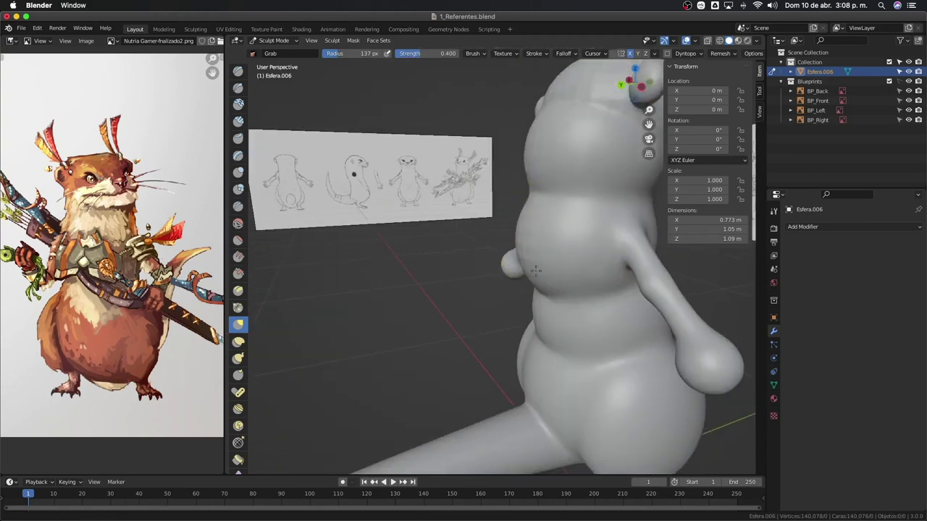
mouse_move(440, 254)
middle_mouse_down()
mouse_move(492, 333)
mouse_move(525, 311)
middle_mouse_up()
middle_click_drag(505, 366, 507, 370)
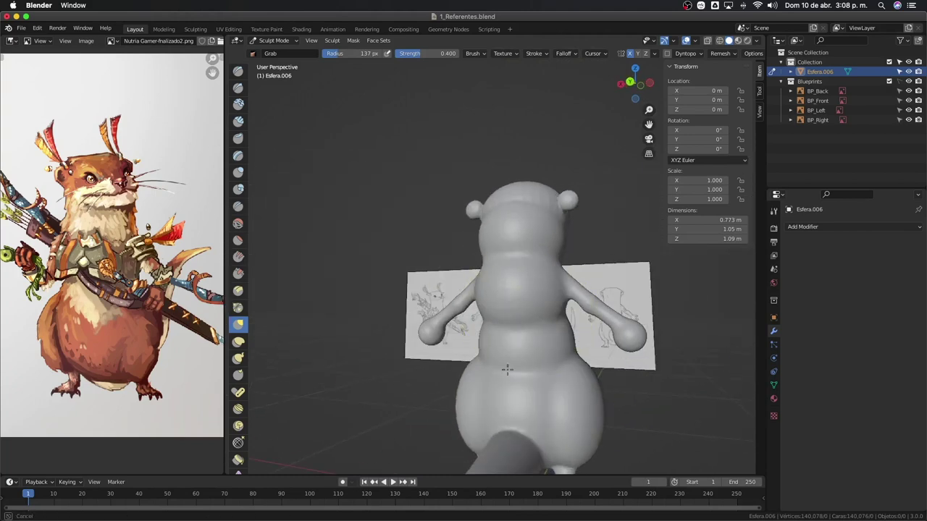
middle_click_drag(522, 239, 497, 331)
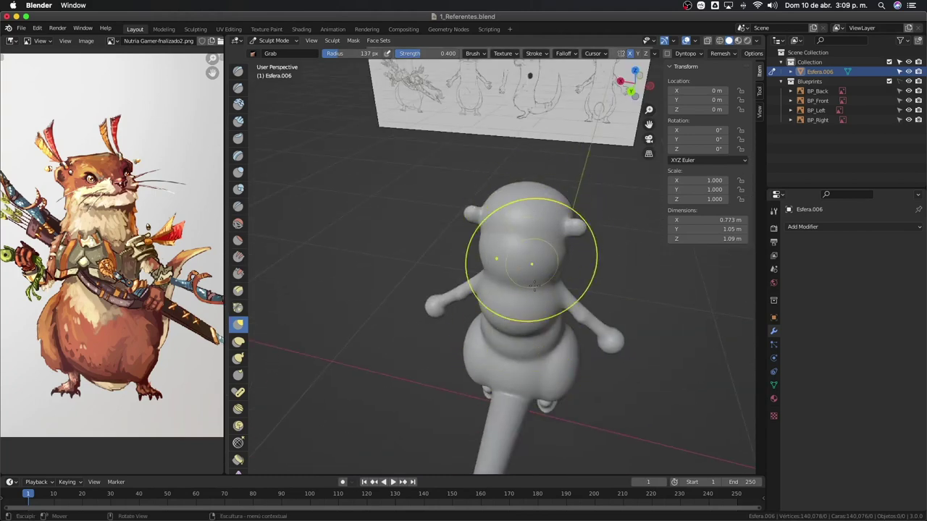
mouse_move(534, 263)
middle_mouse_down()
mouse_move(502, 270)
mouse_move(511, 248)
mouse_move(497, 334)
middle_mouse_up()
Step: In Right orthographic view, pull the snout forward to follow the side sketch outline
key("KP_3")
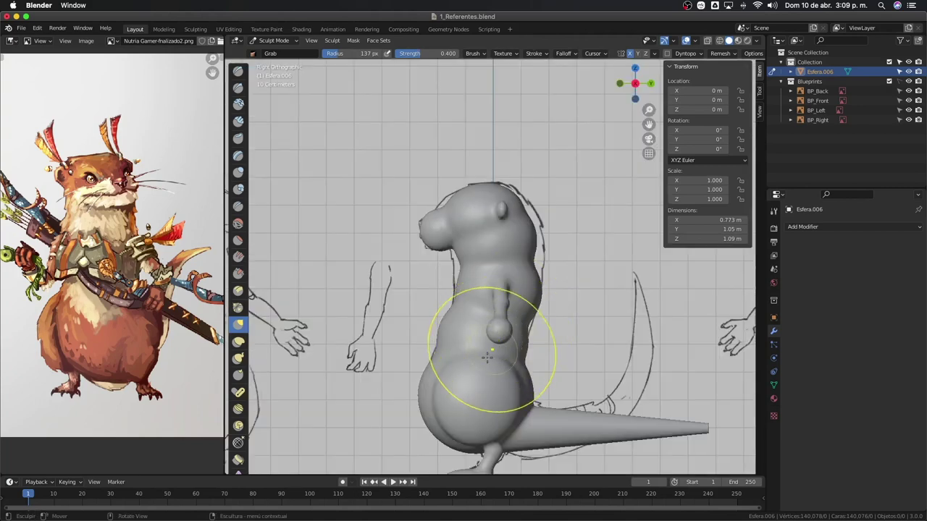
scroll(445, 318, "up", 3)
middle_click_drag(436, 345, 465, 300, "shift")
scroll(435, 333, "down", 1)
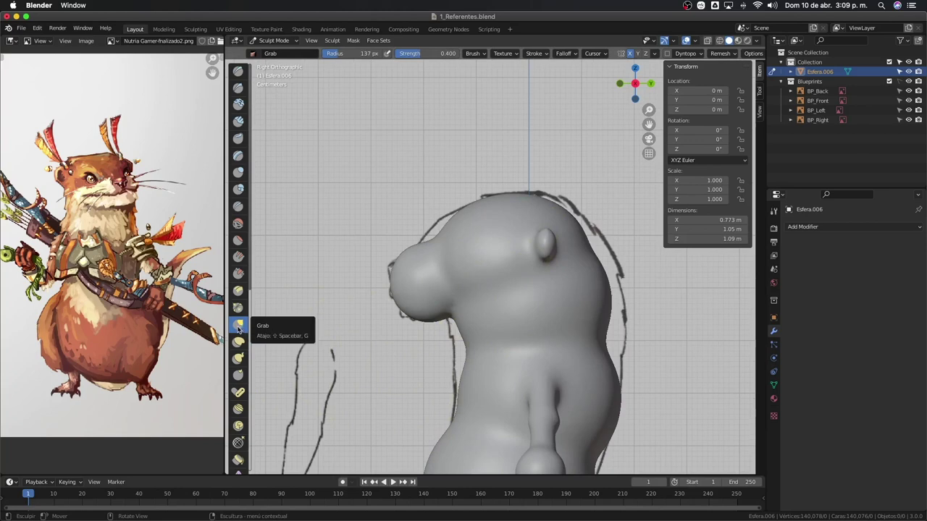
left_click_drag(439, 241, 445, 251)
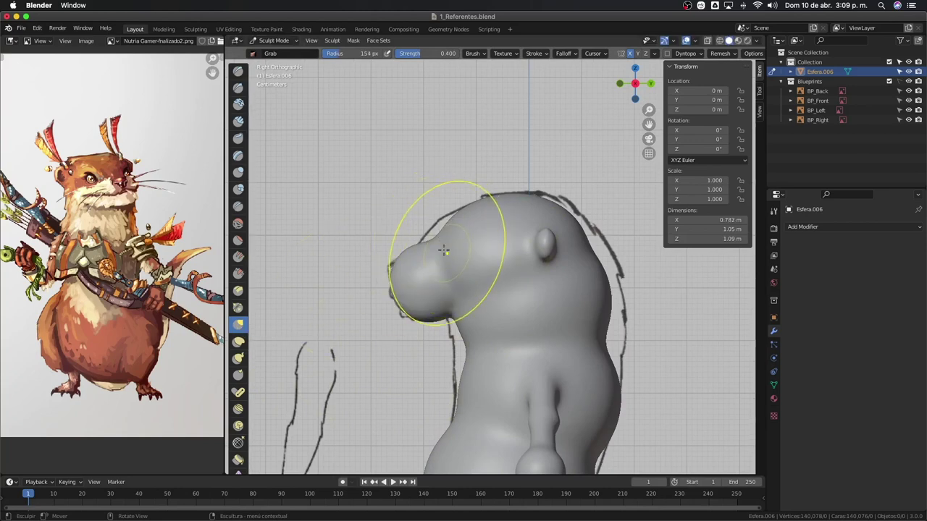
key("ctrl+z")
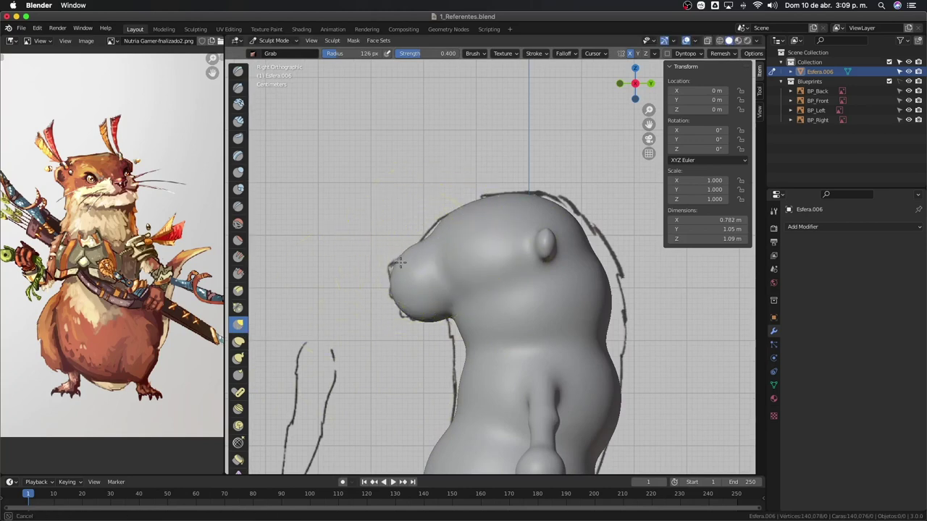
key("ctrl+shift+z")
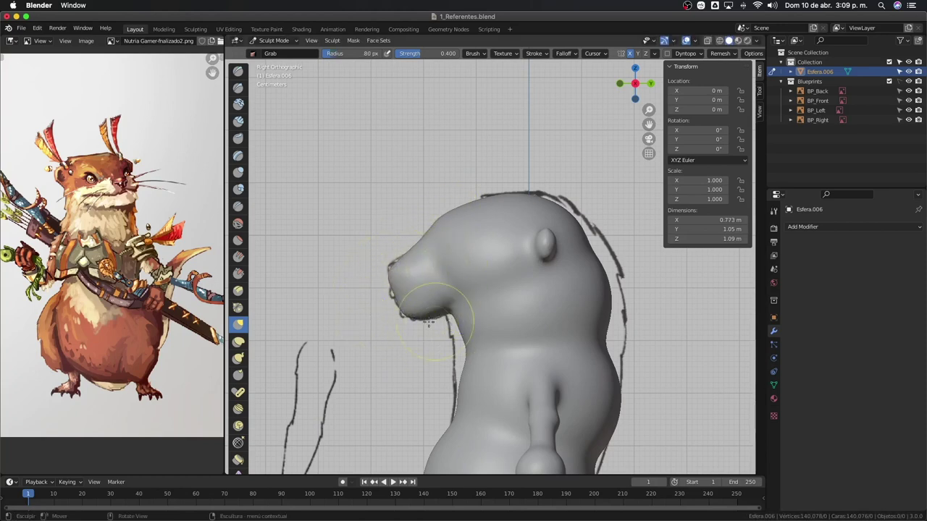
middle_click_drag(422, 289, 495, 298)
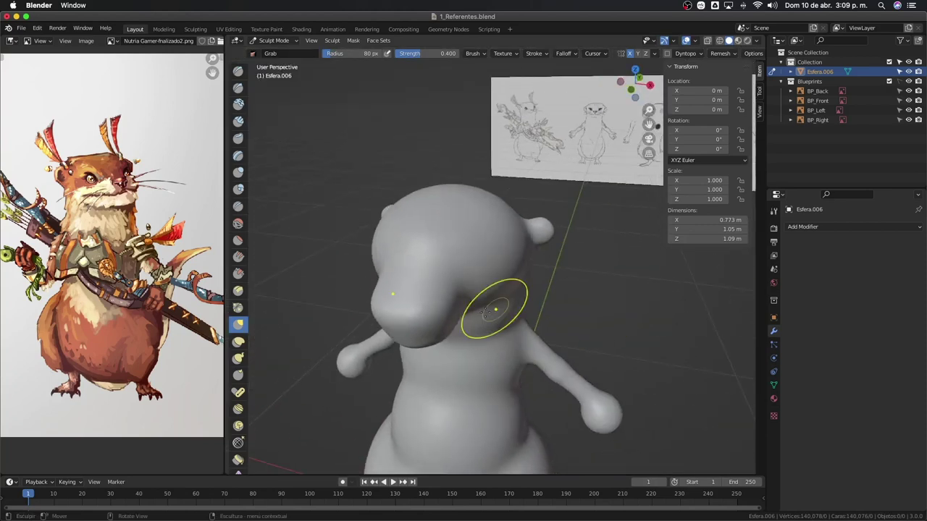
key("KP_1")
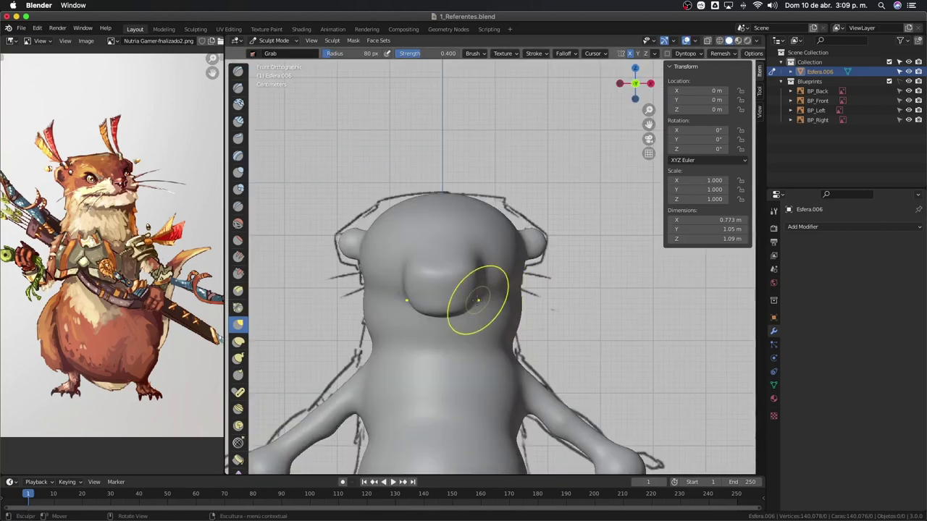
middle_click_drag(478, 299, 472, 275)
key("KP_1")
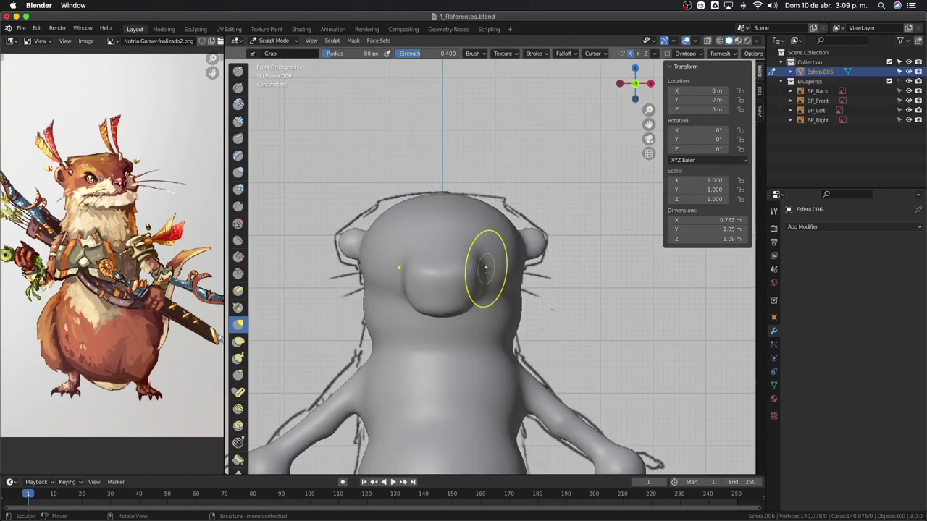
key("KP_3")
key("KP_1")
key("KP_3")
key("KP_1")
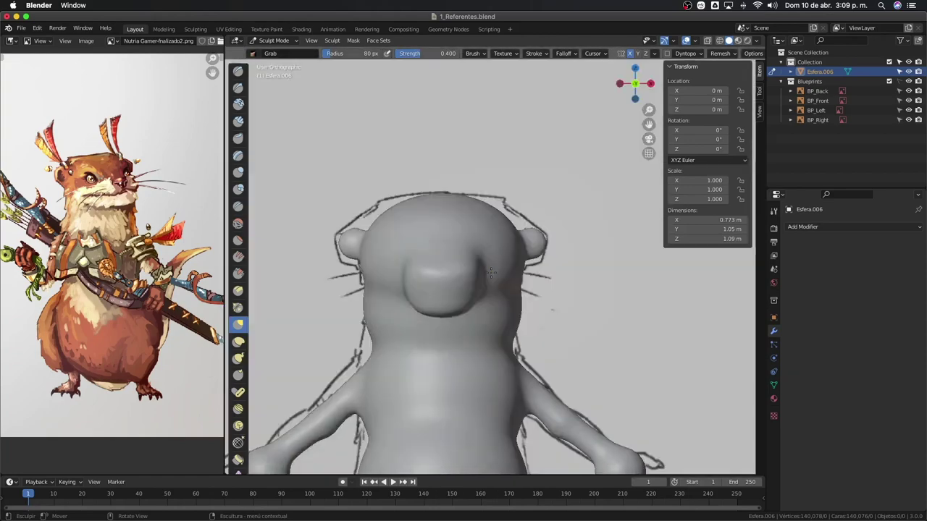
mouse_move(490, 273)
middle_mouse_down()
mouse_move(485, 345)
mouse_move(617, 319)
mouse_move(503, 271)
middle_mouse_up()
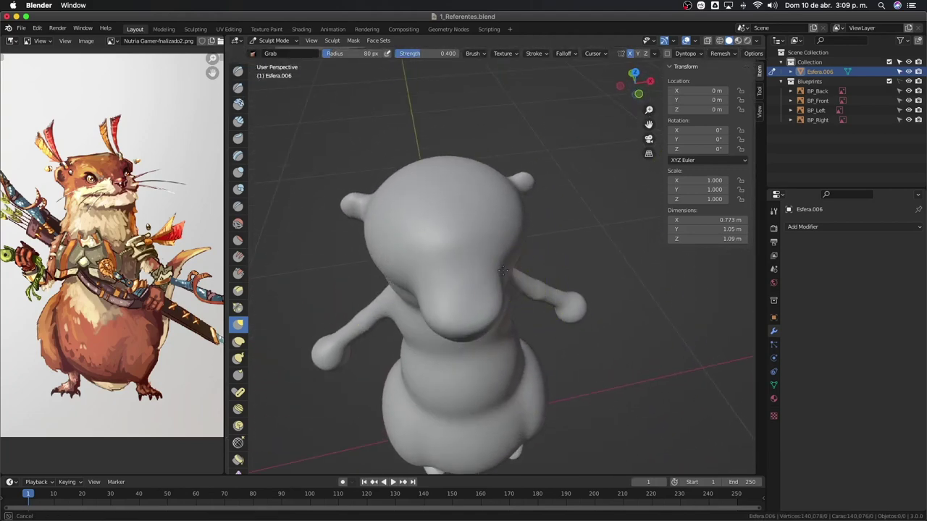
mouse_move(514, 255)
middle_mouse_down()
mouse_move(492, 290)
mouse_move(514, 252)
middle_mouse_up()
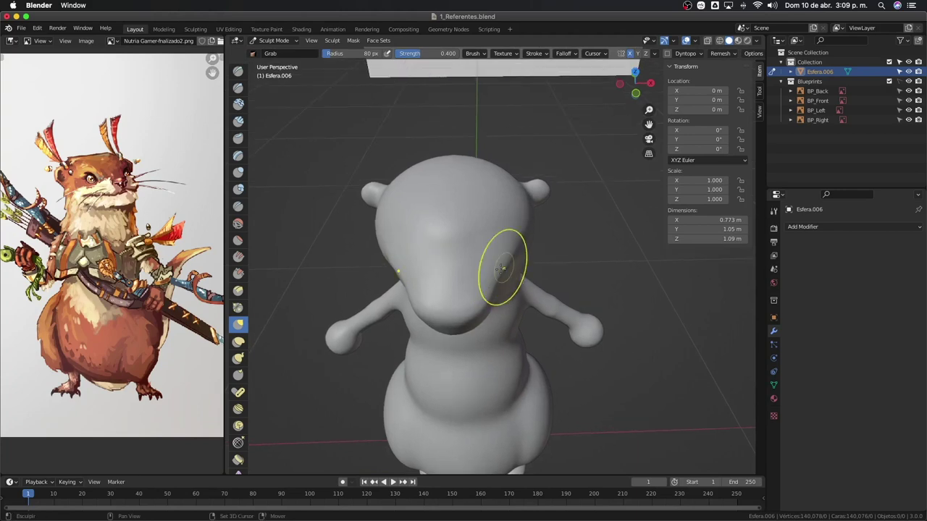
mouse_move(444, 293)
middle_mouse_down()
mouse_move(471, 244)
mouse_move(469, 213)
mouse_move(481, 250)
middle_mouse_up()
key("KP_1")
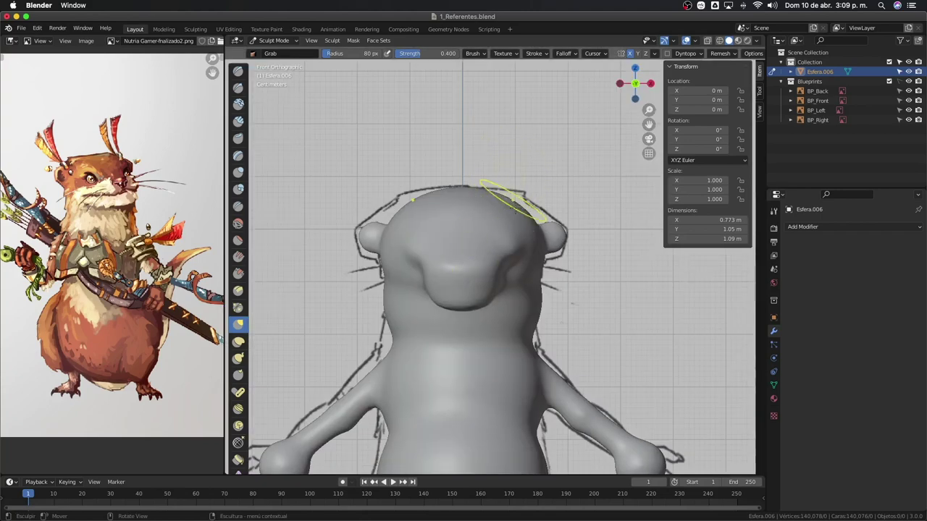
mouse_move(543, 229)
middle_mouse_down()
mouse_move(536, 225)
mouse_move(554, 231)
mouse_move(534, 214)
middle_mouse_up()
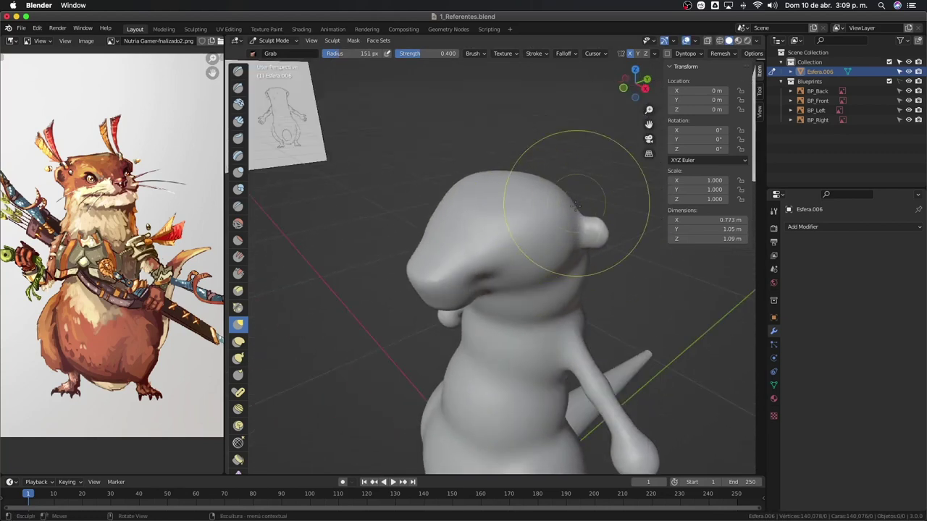
Step: Pull the mesh near the ear, then use a 115 px brush to drag out the body's left edge
left_click_drag(590, 213, 552, 226)
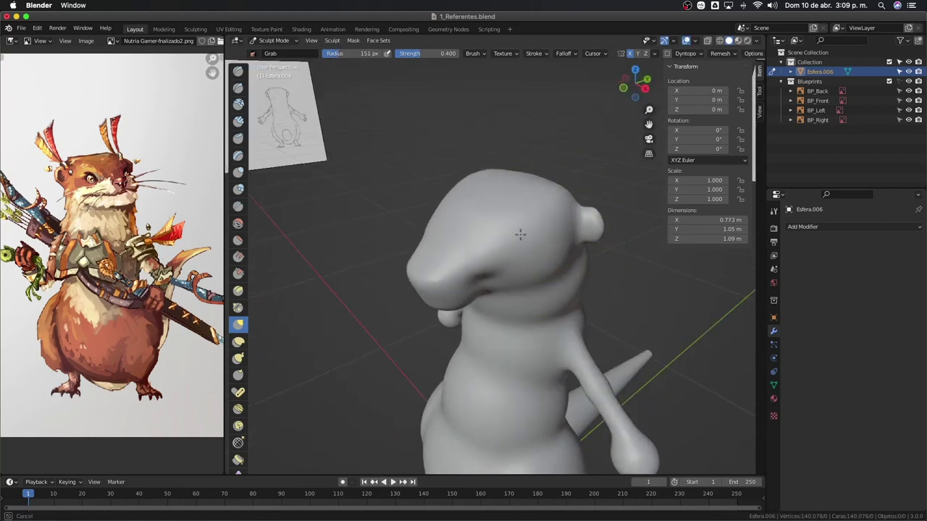
mouse_move(511, 252)
middle_mouse_down()
mouse_move(506, 267)
mouse_move(517, 290)
middle_mouse_up()
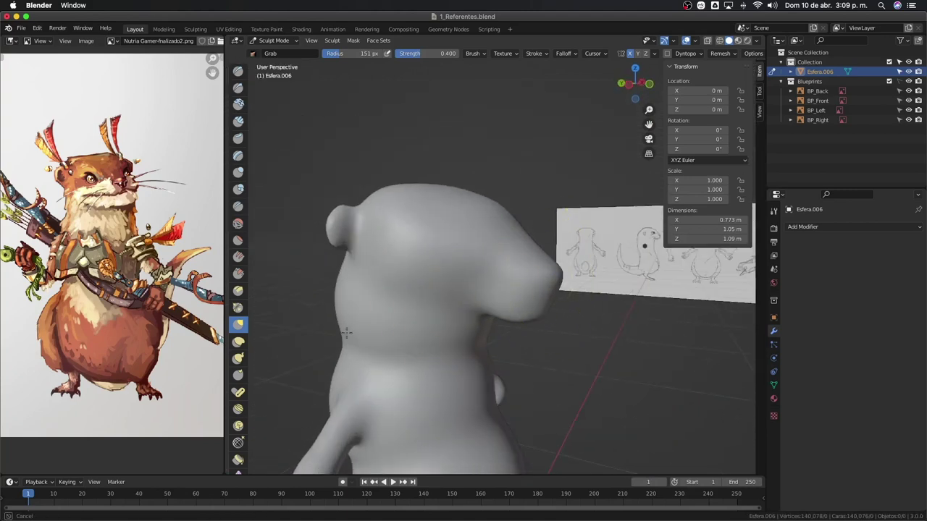
middle_click_drag(343, 329, 395, 304)
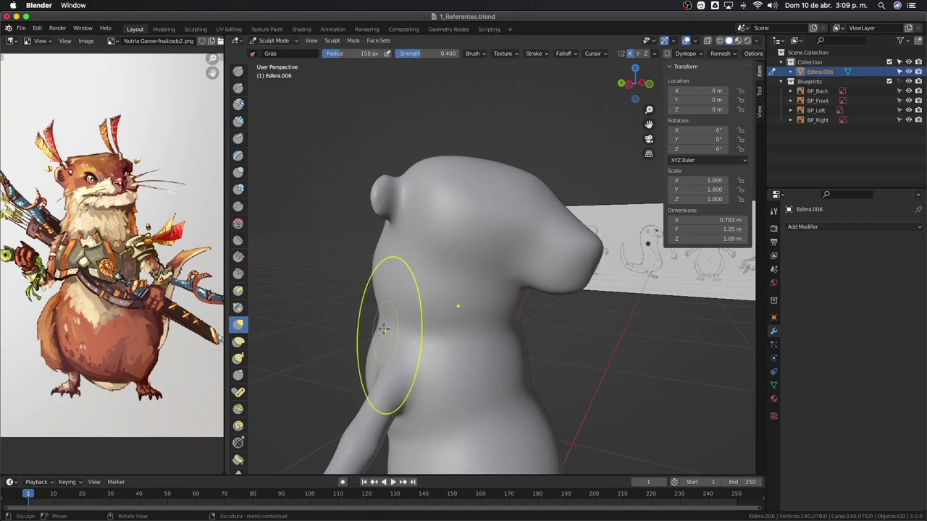
key("f")
left_click(372, 308)
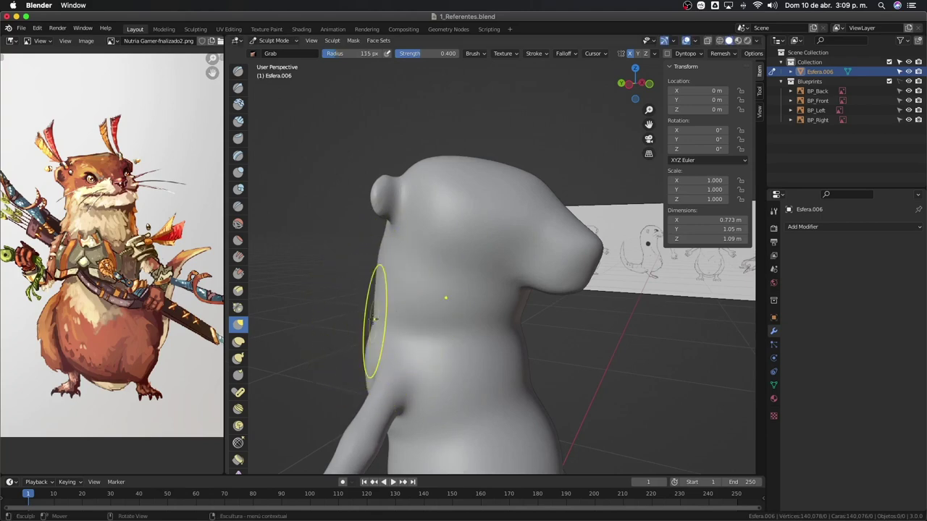
mouse_move(389, 273)
left_mouse_down()
mouse_move(383, 294)
mouse_move(399, 351)
left_mouse_up()
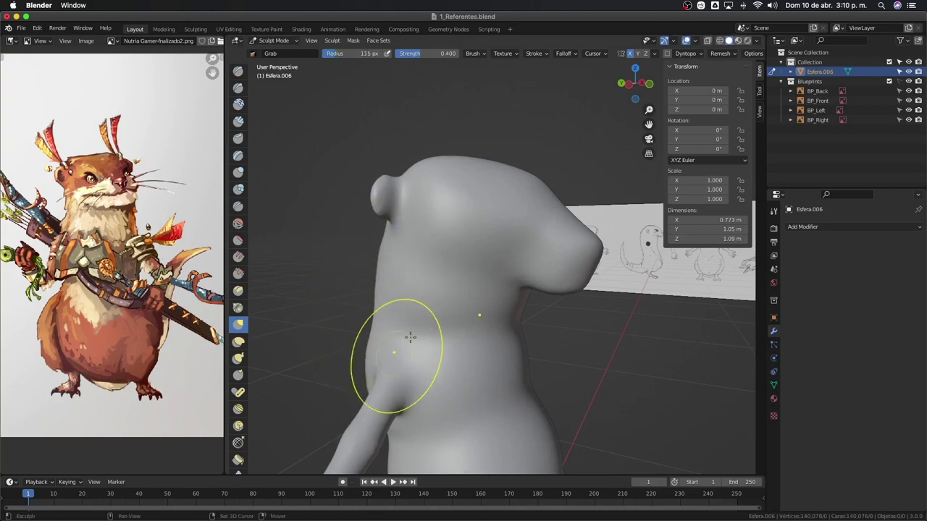
mouse_move(399, 352)
middle_mouse_down()
mouse_move(538, 331)
mouse_move(423, 326)
middle_mouse_up()
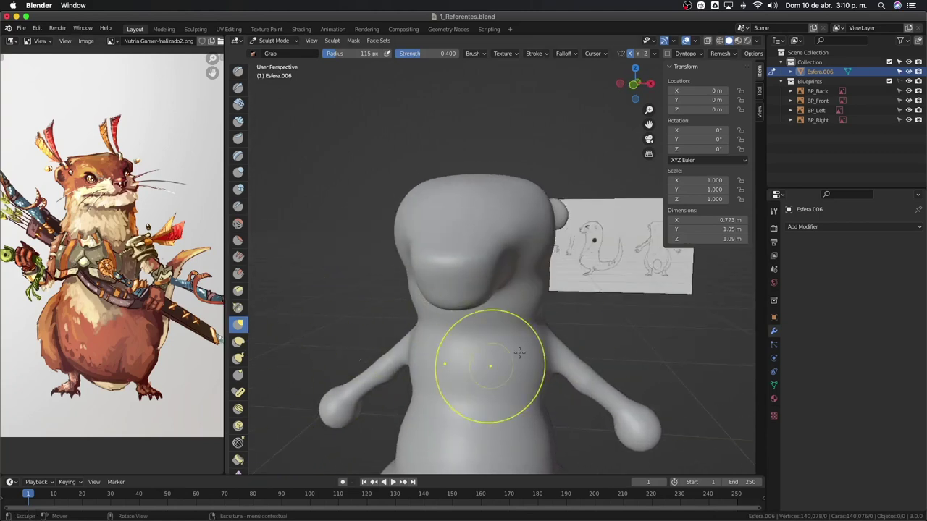
Step: With an 88 px brush, pull the head's right side, ears and upper contour to the front outline
middle_click_drag(558, 290, 547, 255, "alt")
mouse_move(546, 254)
left_mouse_down()
mouse_move(549, 239)
mouse_move(567, 230)
left_mouse_up()
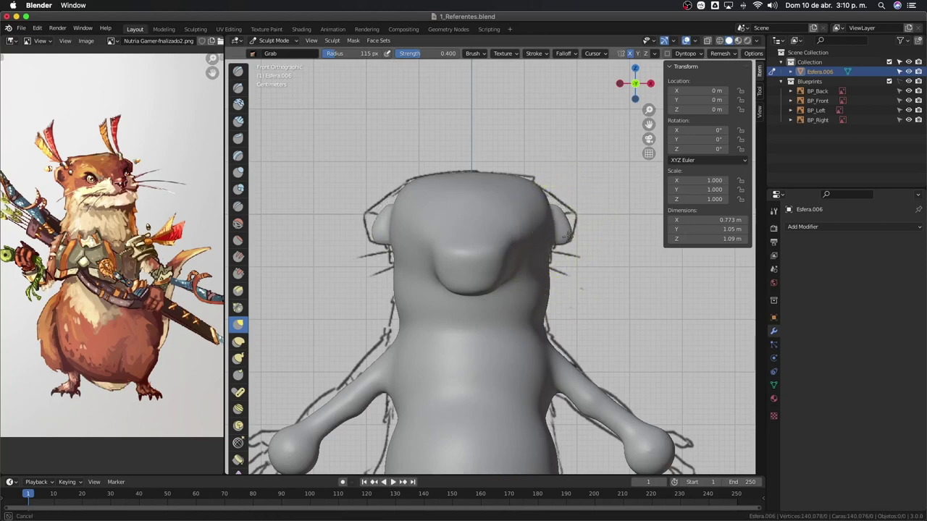
left_click(563, 210)
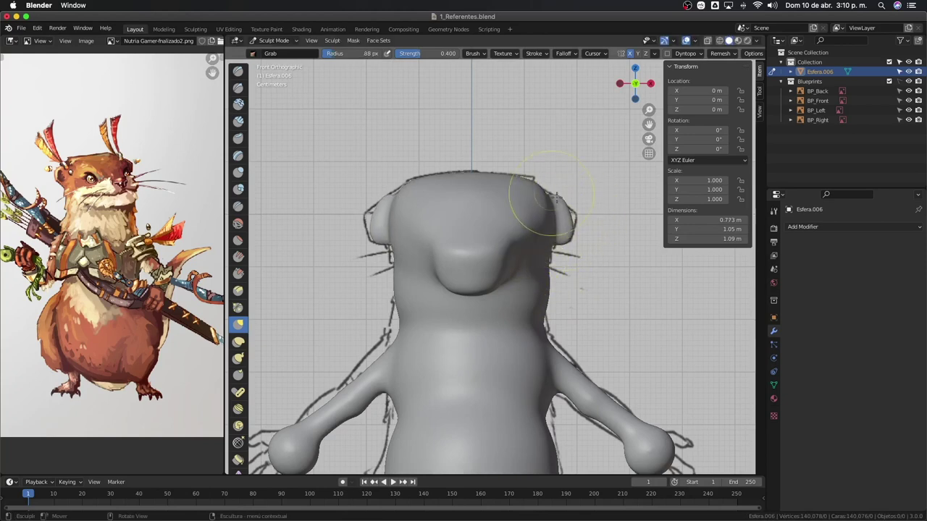
left_click_drag(556, 200, 571, 213)
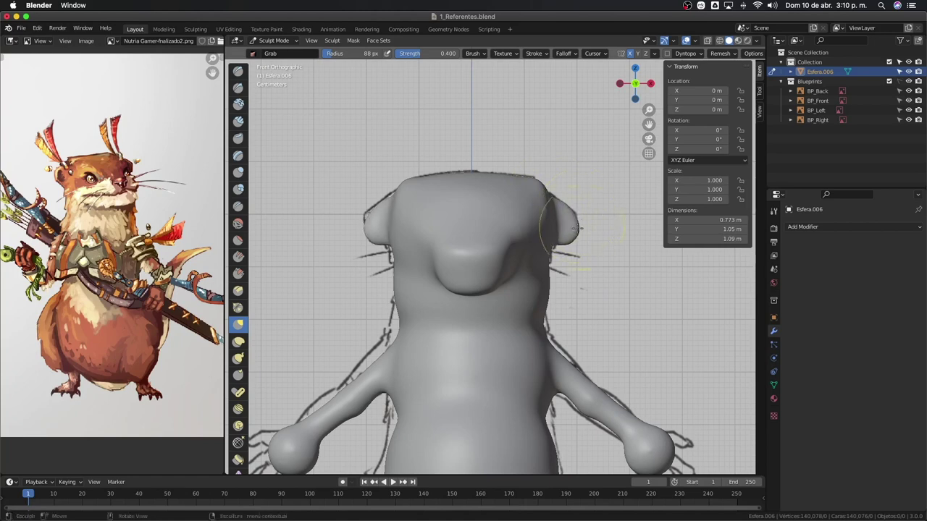
left_click_drag(552, 182, 541, 185)
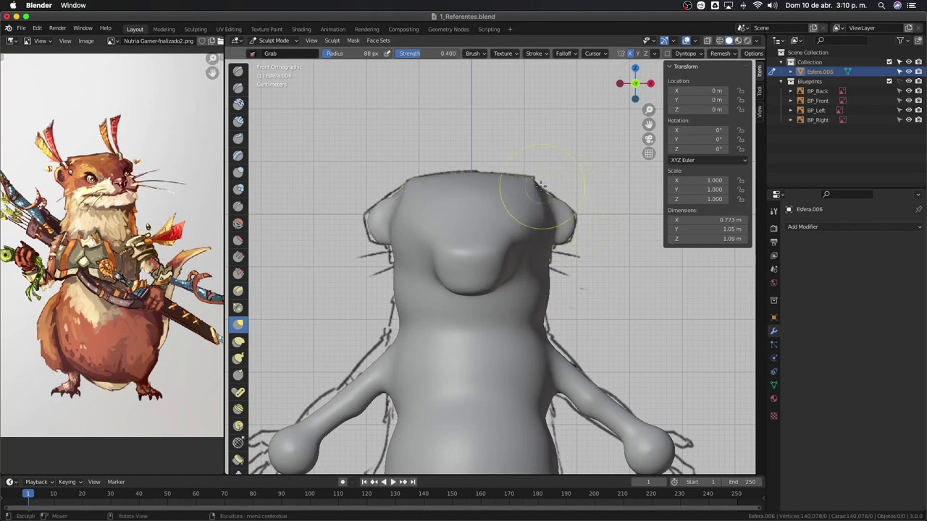
mouse_move(552, 188)
middle_mouse_down()
mouse_move(488, 238)
mouse_move(563, 207)
mouse_move(572, 179)
mouse_move(527, 258)
mouse_move(514, 331)
mouse_move(554, 301)
mouse_move(514, 311)
mouse_move(534, 290)
mouse_move(563, 297)
mouse_move(548, 280)
mouse_move(548, 300)
middle_mouse_up()
key("KP_1")
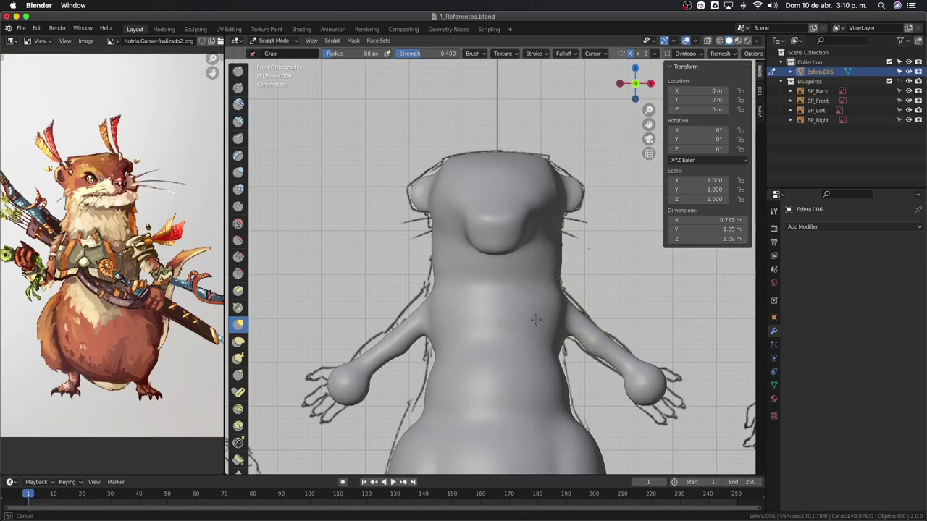
Step: Pull the torso sides outward near the right arm and enlarge the brush to 104 px
middle_click_drag(450, 333, 534, 248, "shift")
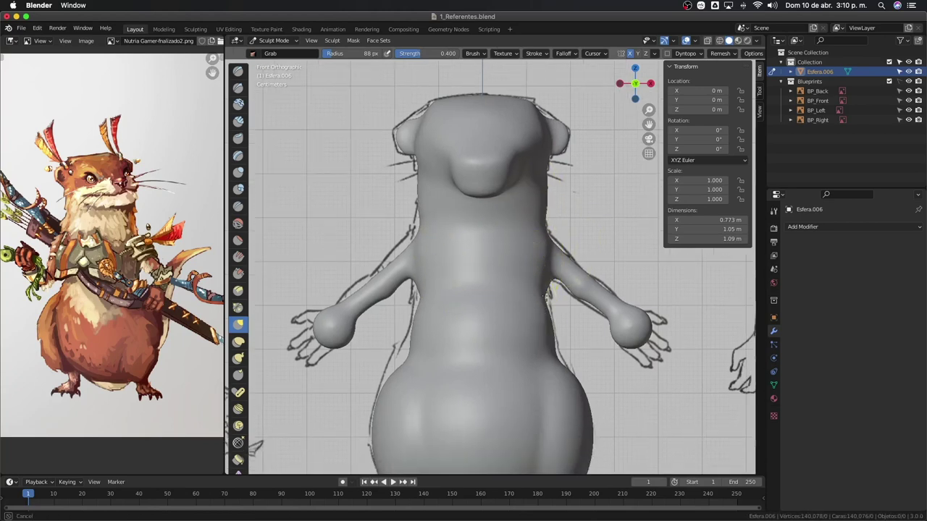
left_click_drag(546, 293, 537, 292)
key("Escape")
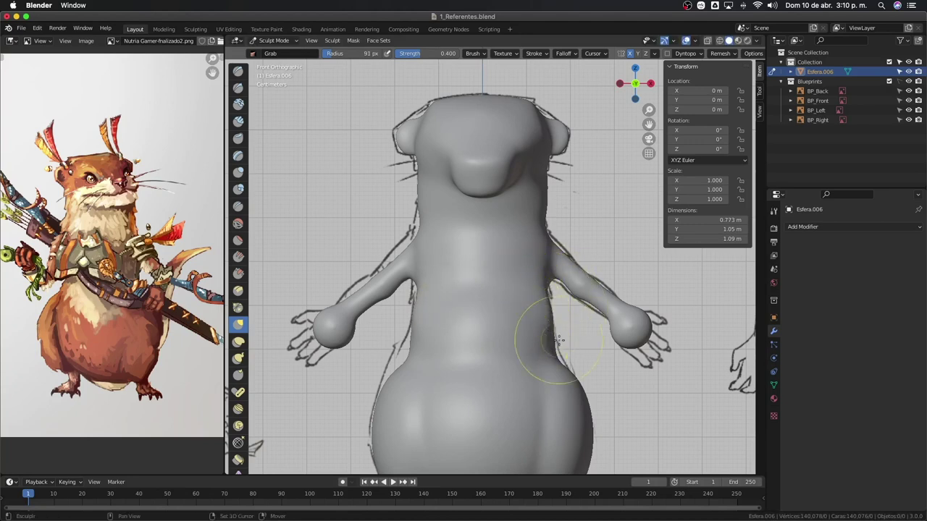
middle_click_drag(558, 338, 543, 298, "shift")
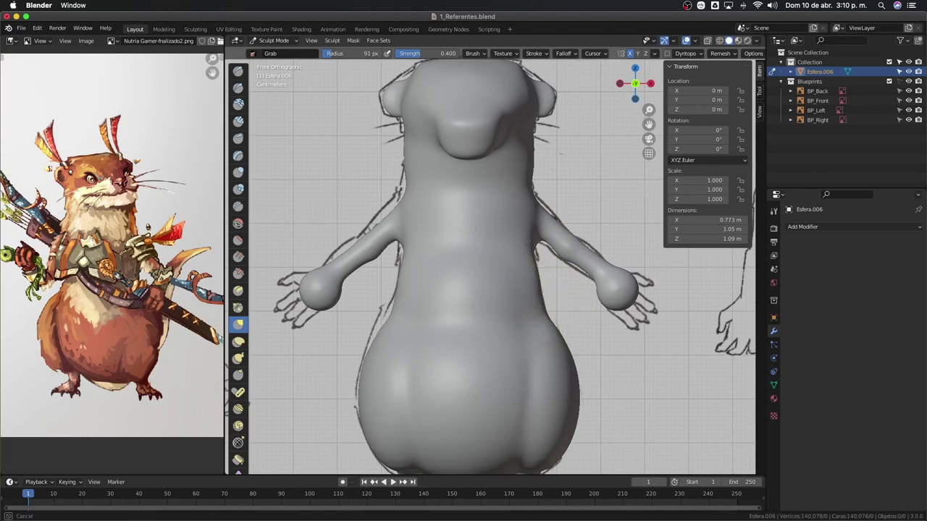
left_click(548, 259)
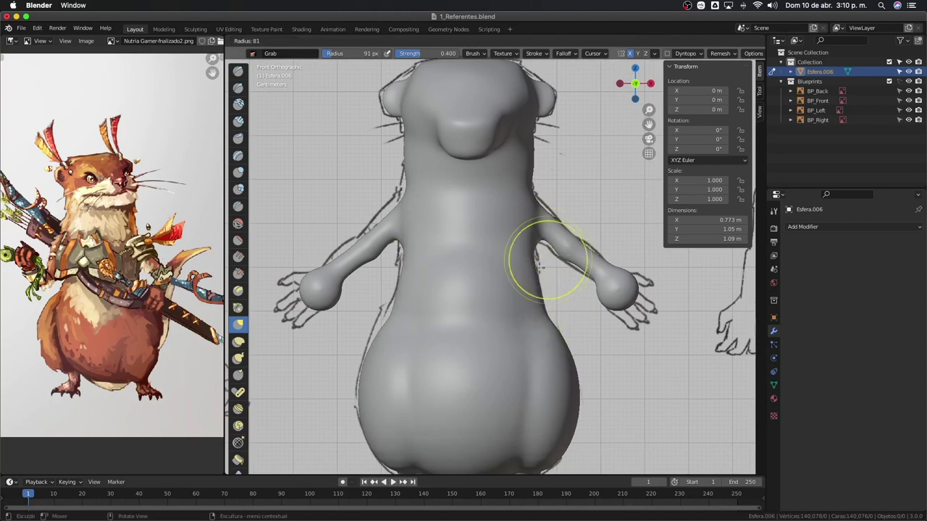
left_click_drag(549, 258, 540, 250)
left_click_drag(548, 213, 533, 186)
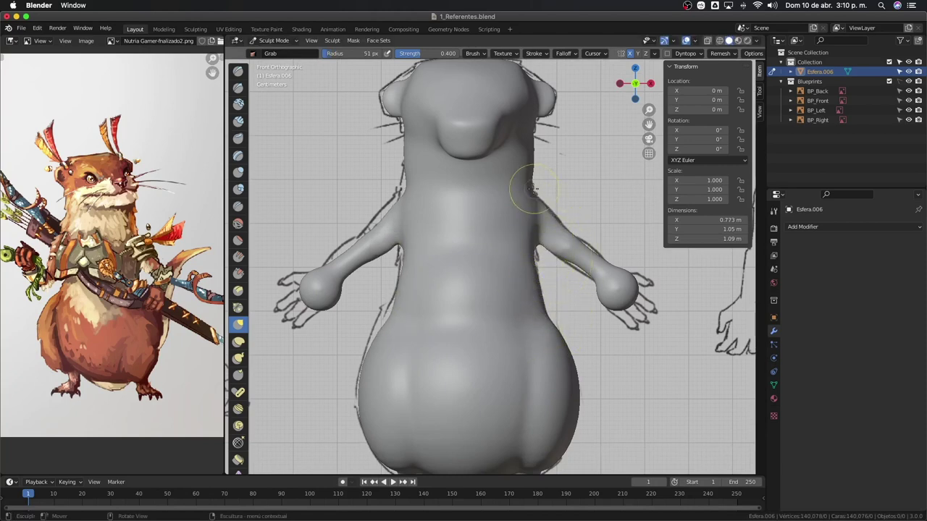
key("f")
left_click(526, 190)
key("f")
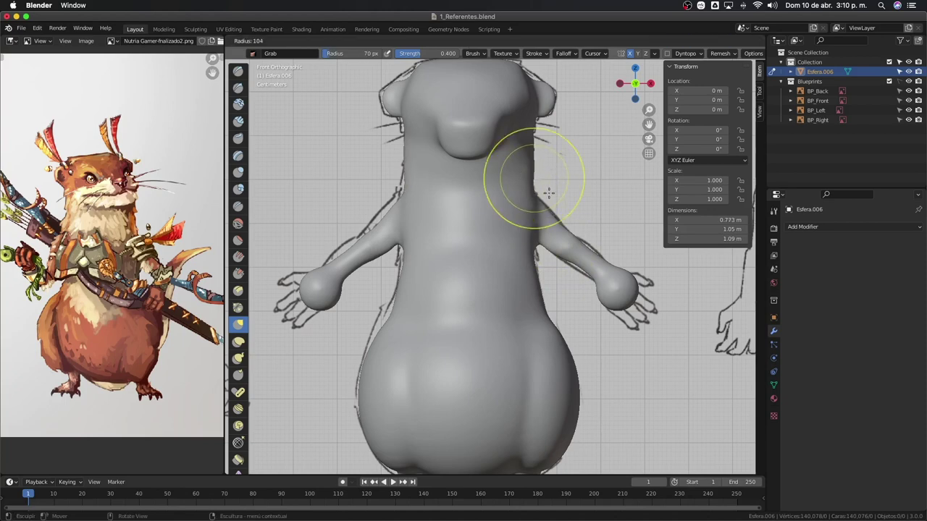
left_click(550, 184)
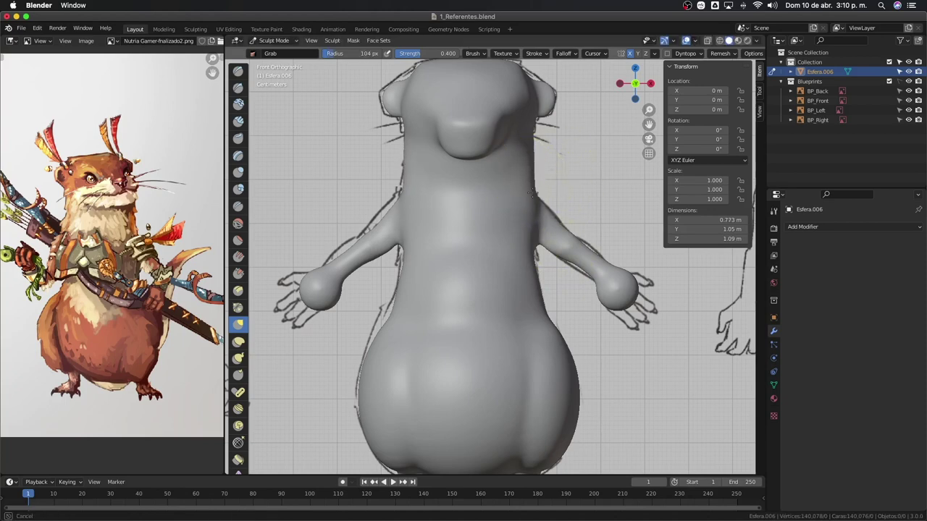
Step: Shrink the brush to 44 px, pull the right upper arm outward and nudge the hand sphere
middle_click_drag(575, 272, 557, 272, "shift")
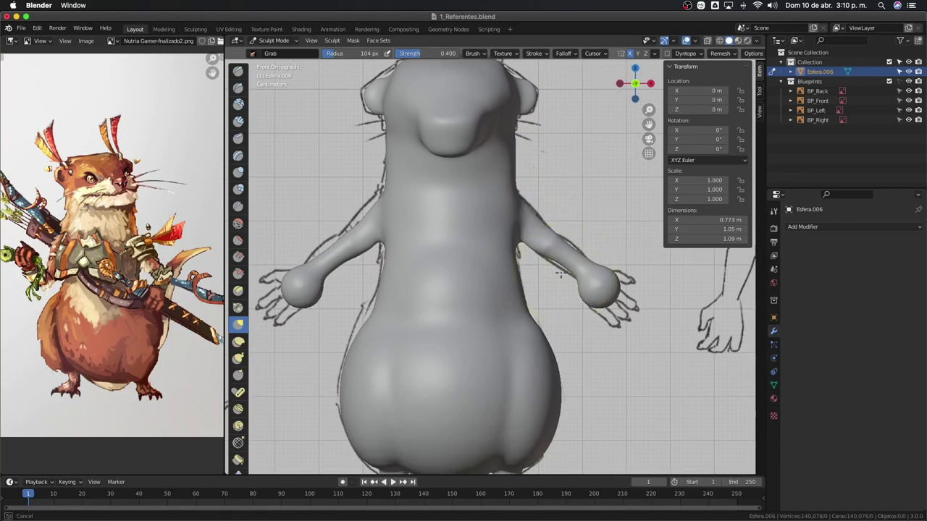
key("f")
left_click(542, 291)
key("f")
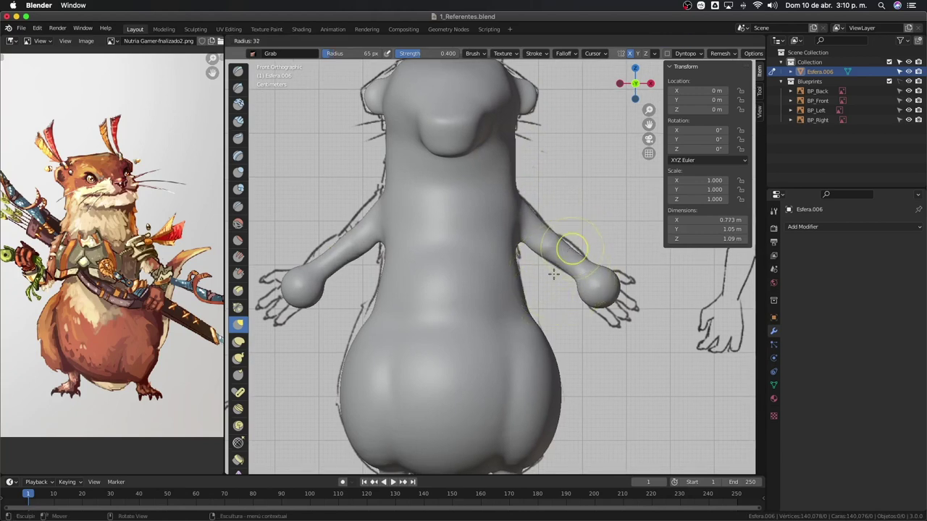
left_click(572, 252)
key("f")
left_click(563, 244)
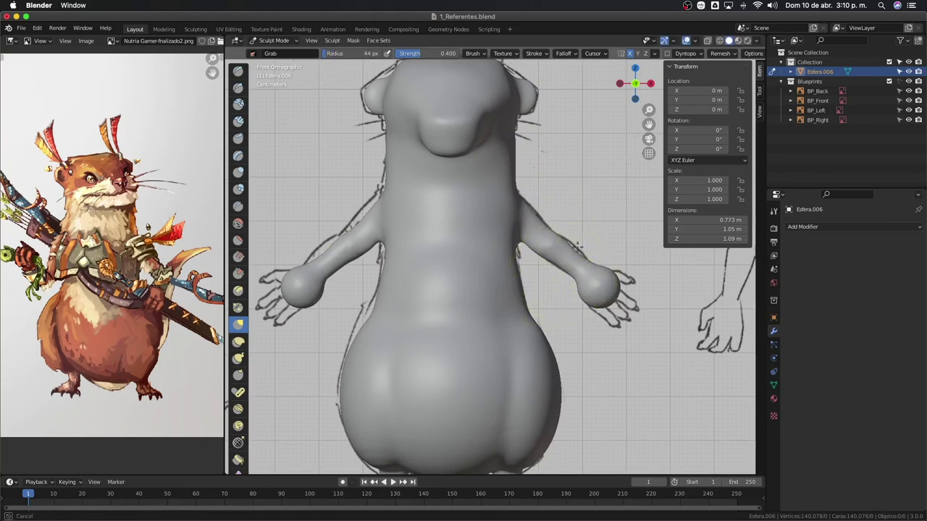
left_click(579, 250)
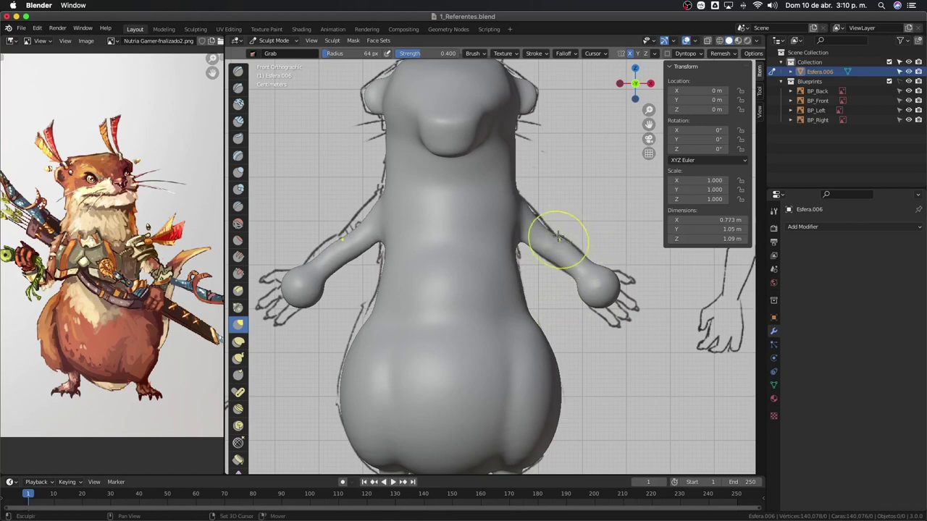
left_click_drag(541, 212, 539, 220)
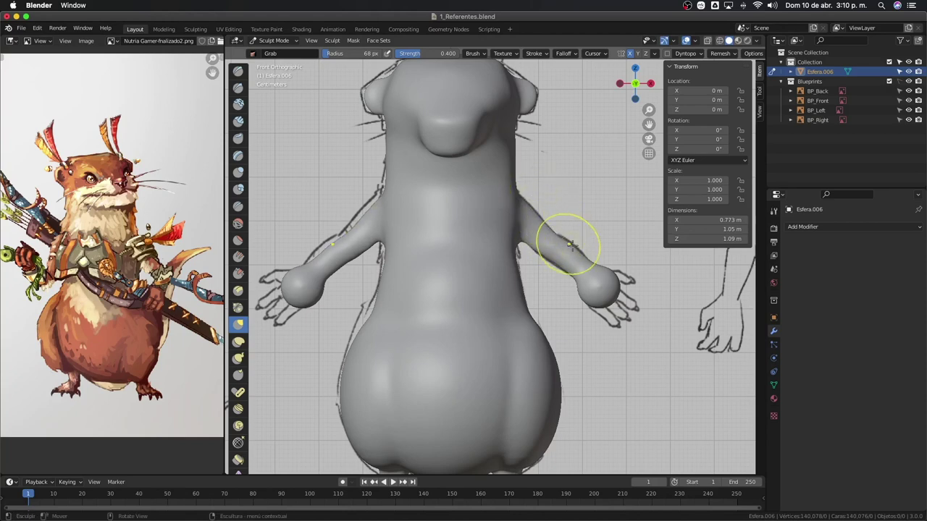
left_click_drag(613, 284, 604, 279)
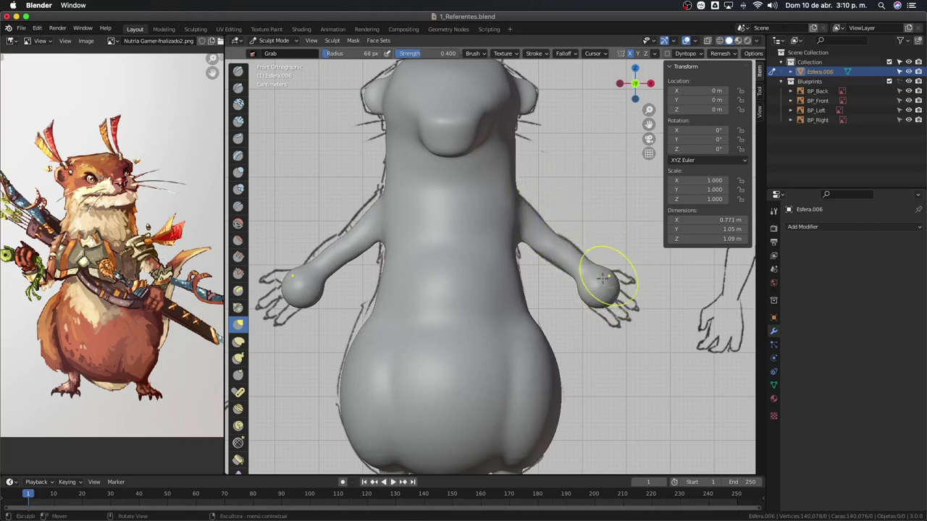
Step: With a 111 px brush, smooth the lower body bulges into a rounded bottom
scroll(542, 246, "down", 3, "shift")
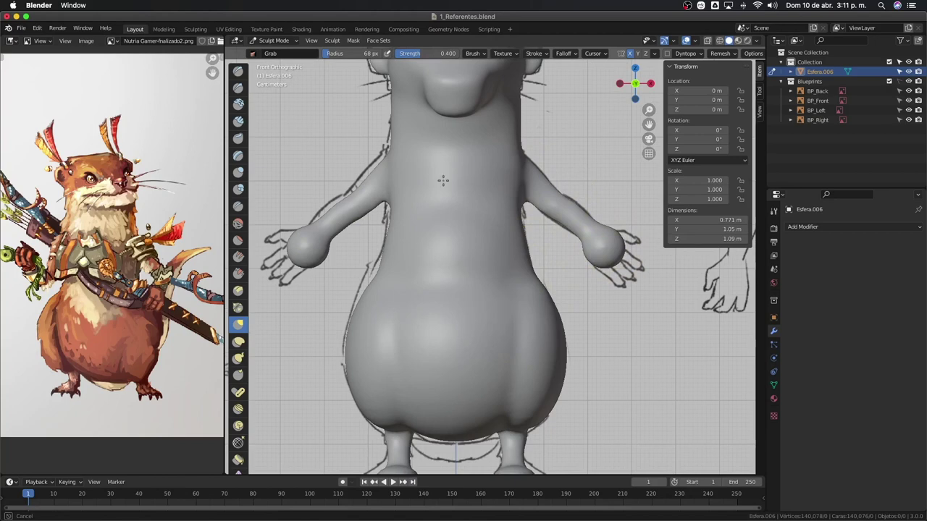
middle_click_drag(548, 300, 528, 270, "shift")
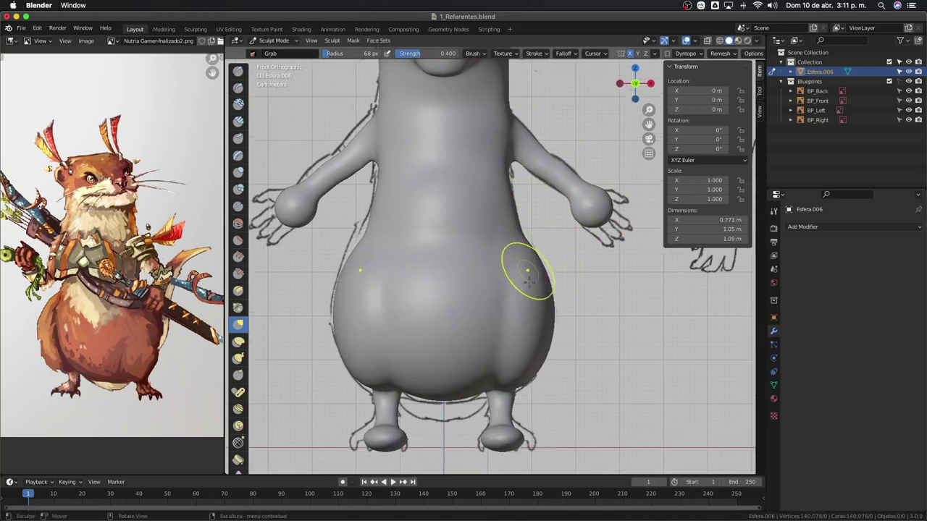
key("f")
middle_click_drag(506, 375, 497, 321, "shift")
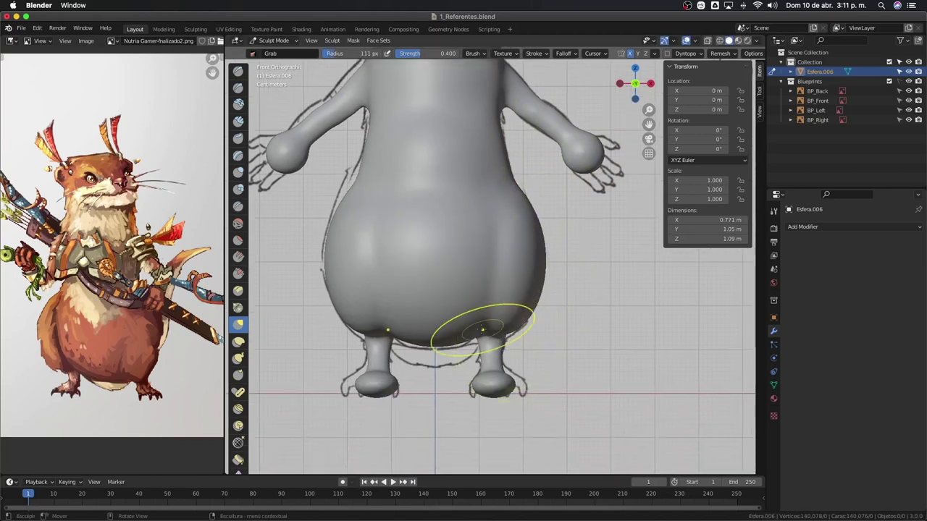
left_click_drag(482, 329, 444, 343)
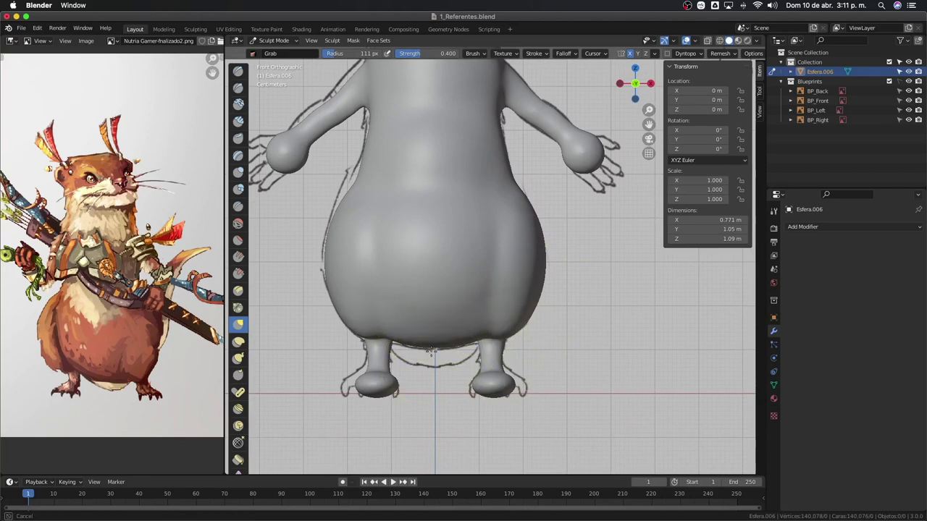
Step: In Right Orthographic, smooth out the waist notch above the belly and shrink the brush to about 77 px
middle_click_drag(432, 350, 496, 320)
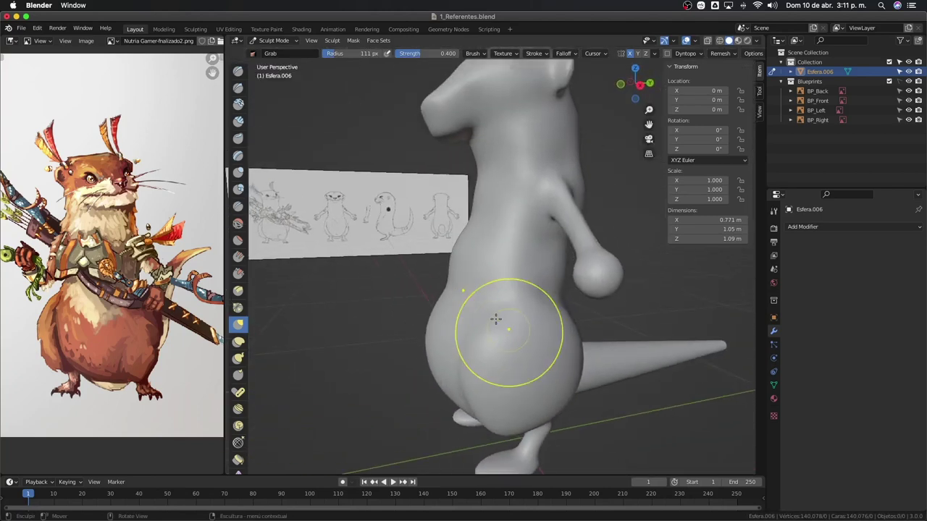
key("KP_3")
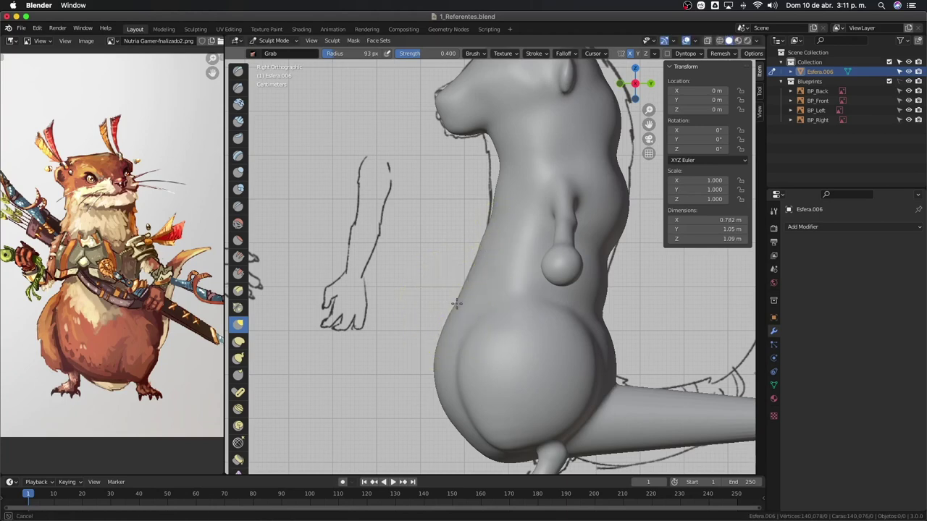
left_click_drag(455, 307, 444, 318)
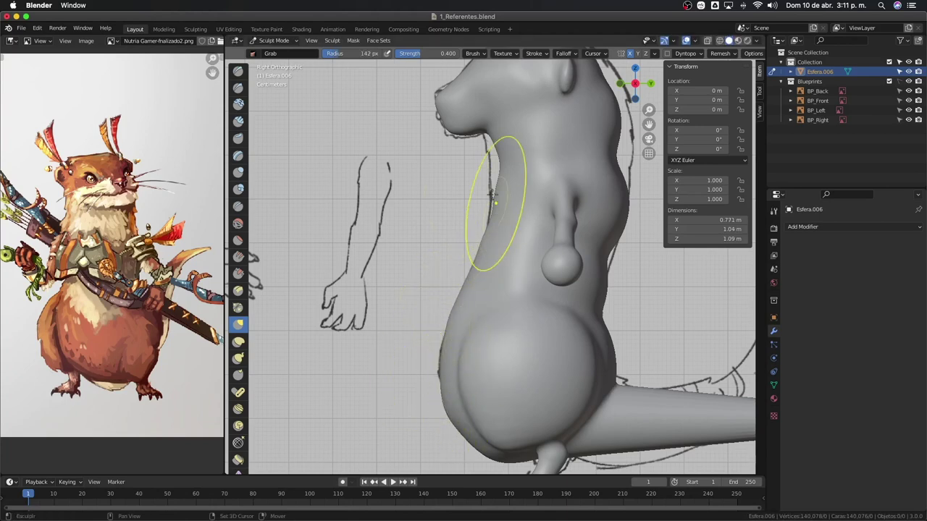
scroll(496, 217, "up", 3)
key("f")
left_click_drag(471, 265, 484, 239)
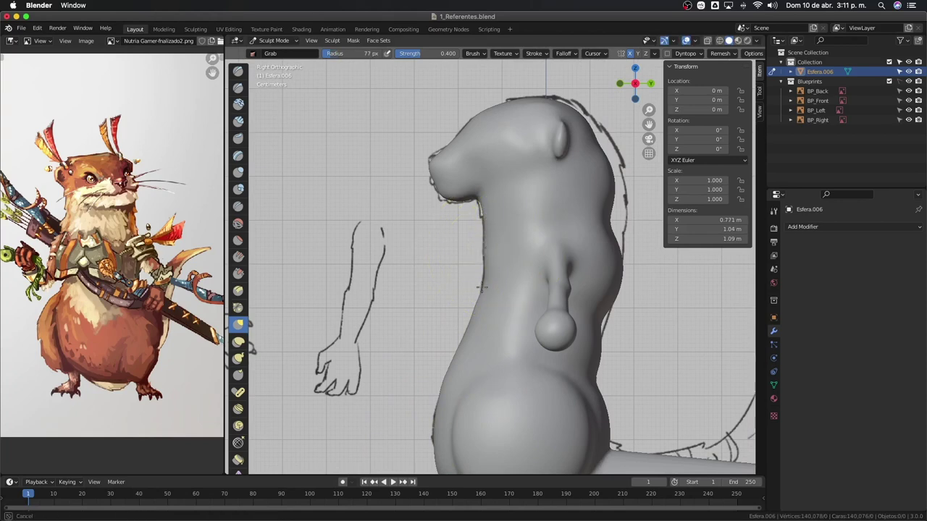
Step: Pull the back outward behind the neck and flatten the back bulge near the ear
middle_click_drag(560, 272, 559, 289)
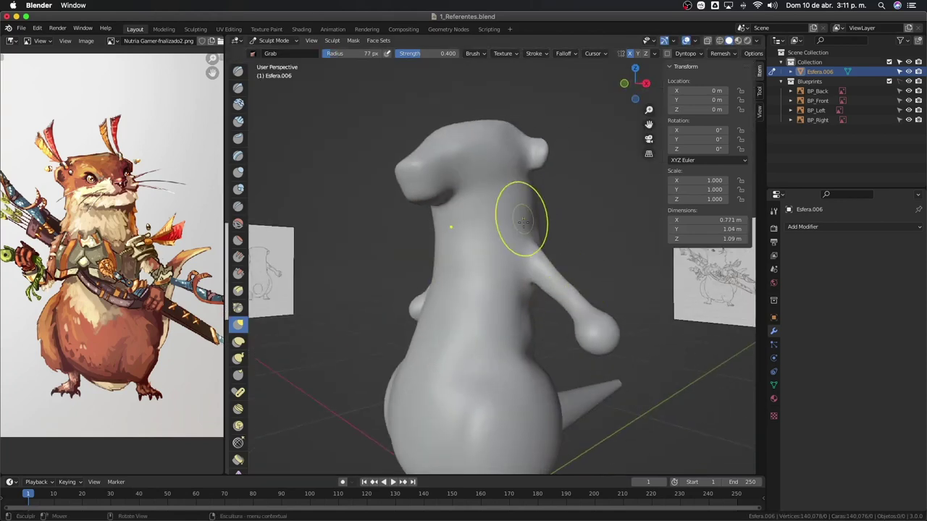
mouse_move(517, 215)
middle_mouse_down()
mouse_move(567, 210)
mouse_move(584, 300)
mouse_move(558, 331)
mouse_move(601, 372)
mouse_move(507, 341)
mouse_move(524, 321)
mouse_move(515, 289)
middle_mouse_up()
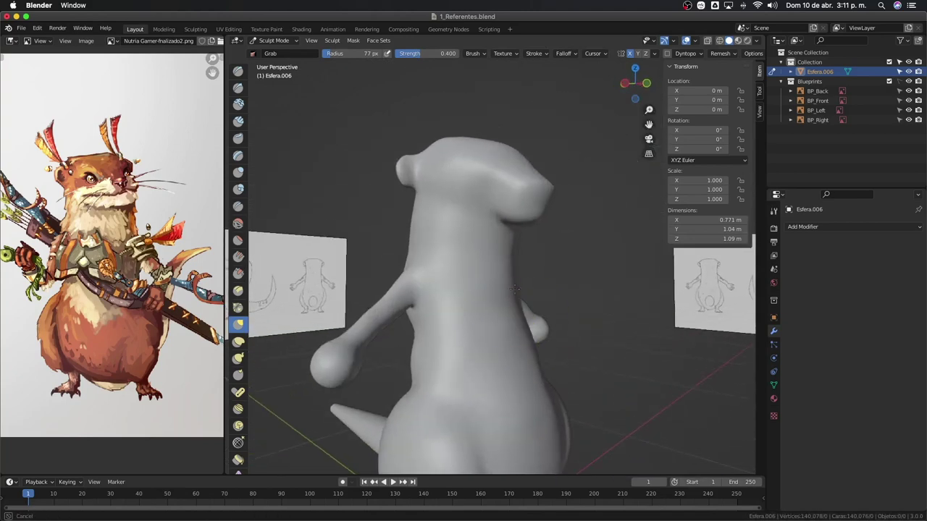
mouse_move(535, 356)
middle_mouse_down()
mouse_move(504, 333)
mouse_move(496, 306)
mouse_move(548, 275)
middle_mouse_up()
key("KP_3")
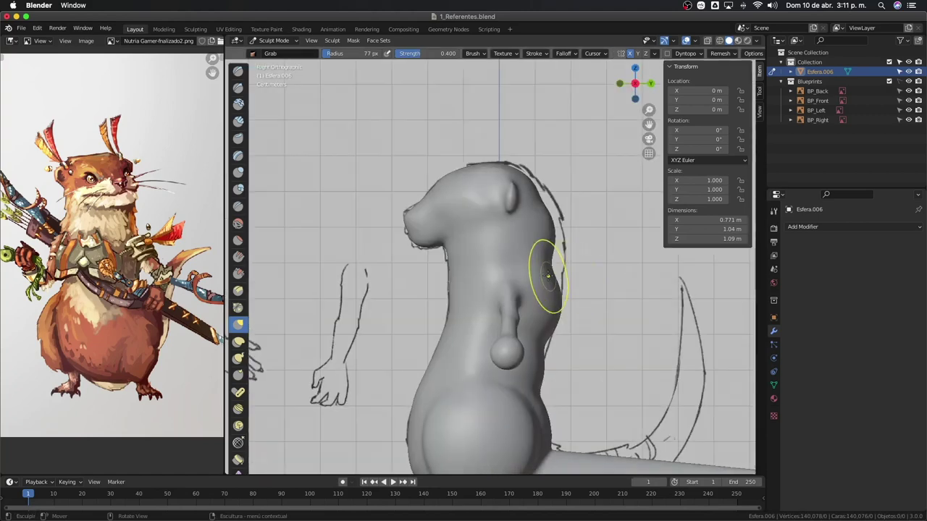
left_click_drag(548, 269, 552, 266)
key("f")
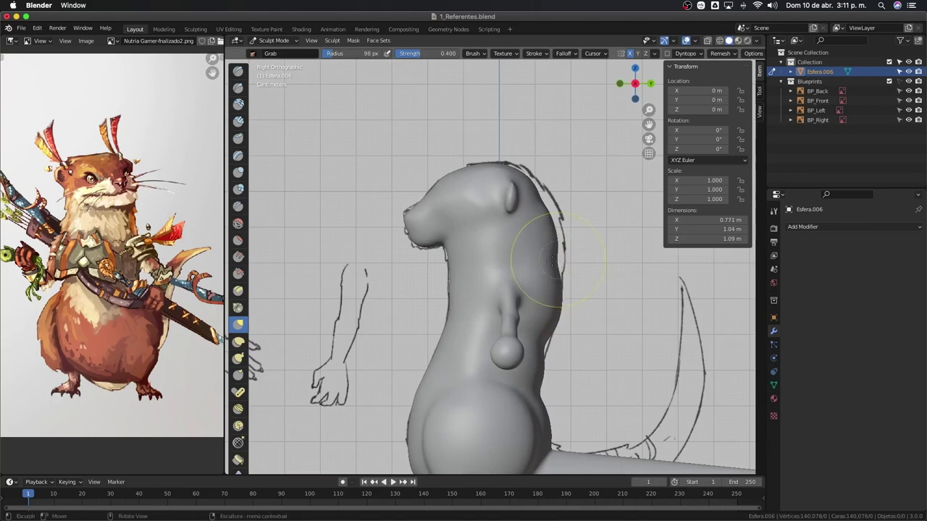
mouse_move(542, 206)
left_mouse_down()
mouse_move(546, 198)
mouse_move(552, 217)
left_mouse_up()
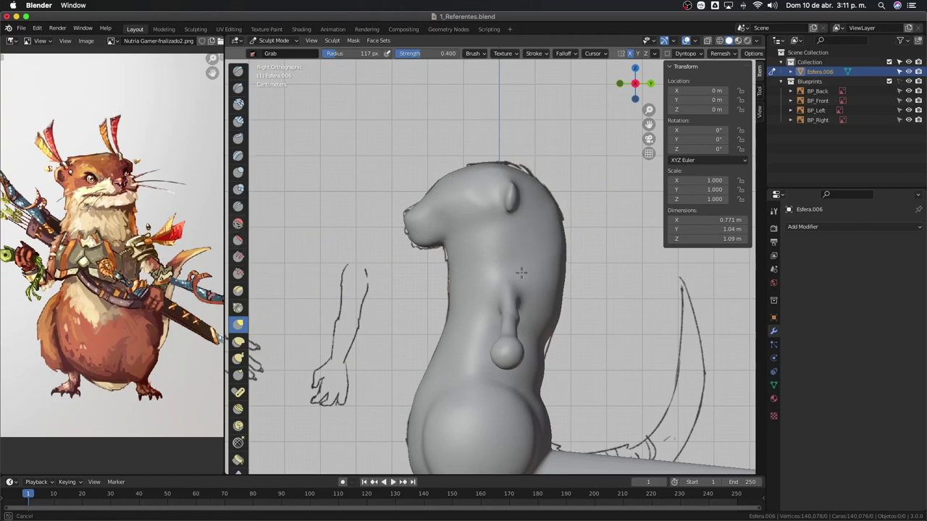
Step: Orbit around the otter to inspect the sculpt and set the brush radius to 96 px
mouse_move(507, 208)
middle_mouse_down()
mouse_move(523, 270)
mouse_move(569, 244)
mouse_move(517, 300)
middle_mouse_up()
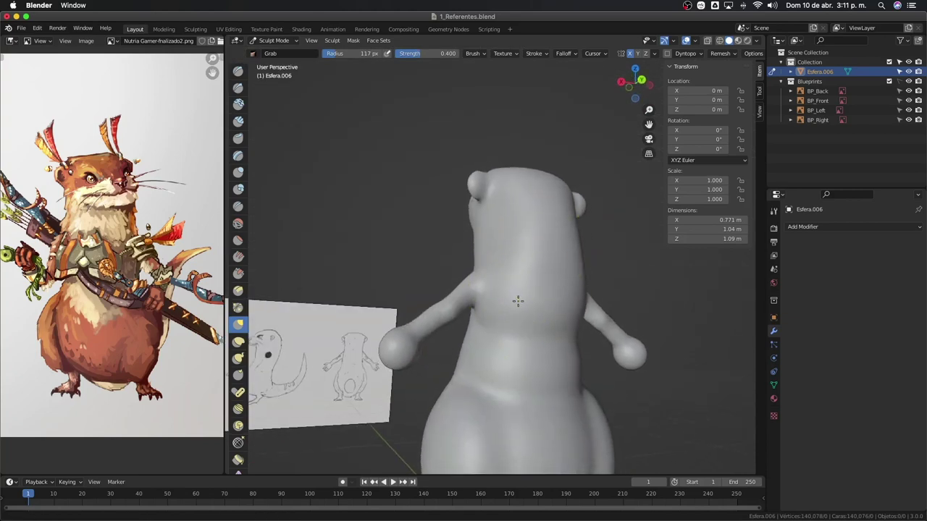
mouse_move(548, 372)
middle_mouse_down()
mouse_move(560, 305)
mouse_move(576, 313)
middle_mouse_up()
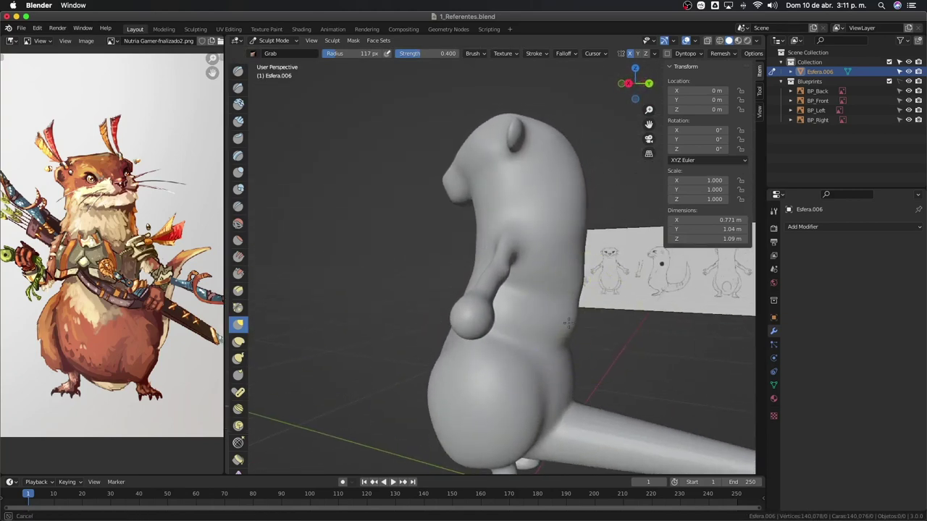
mouse_move(548, 362)
middle_mouse_down()
mouse_move(558, 300)
mouse_move(563, 341)
mouse_move(578, 345)
mouse_move(581, 304)
mouse_move(538, 285)
mouse_move(471, 321)
mouse_move(479, 303)
mouse_move(462, 286)
mouse_move(467, 319)
mouse_move(562, 304)
middle_mouse_up()
key("f")
left_click(464, 290)
Step: Compare the otter to the front and side sketches in see-through display, then switch to Edit Mode
middle_click_drag(527, 373, 569, 341)
key("KP_1")
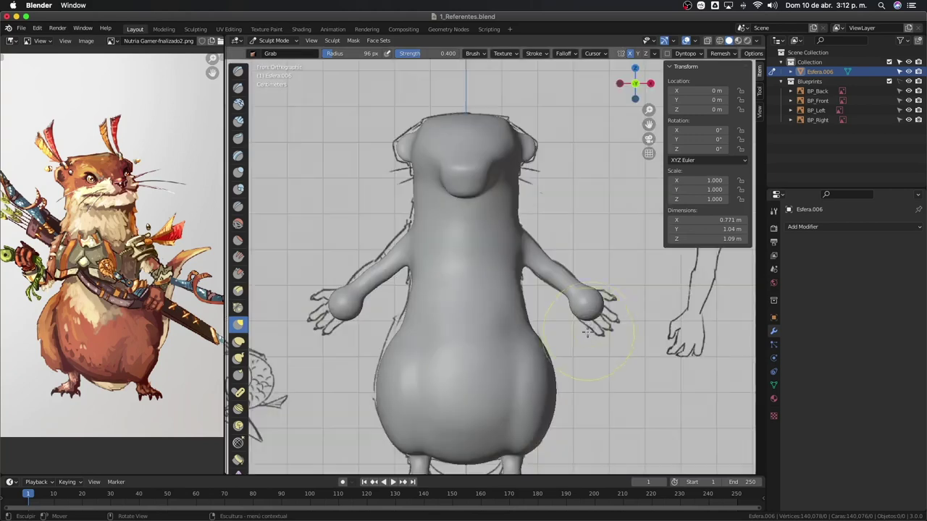
key("KP_3")
middle_click_drag(577, 310, 559, 268, "shift")
key("alt+z")
key("alt+z")
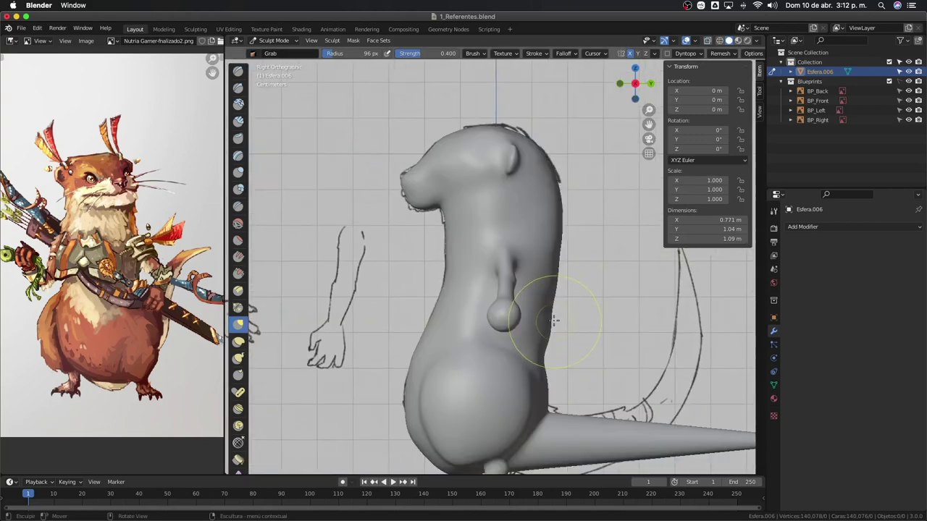
key("alt+z")
key("alt+z")
key("alt+z")
key("alt+z")
left_click(707, 40)
key("alt+z")
key("alt+z")
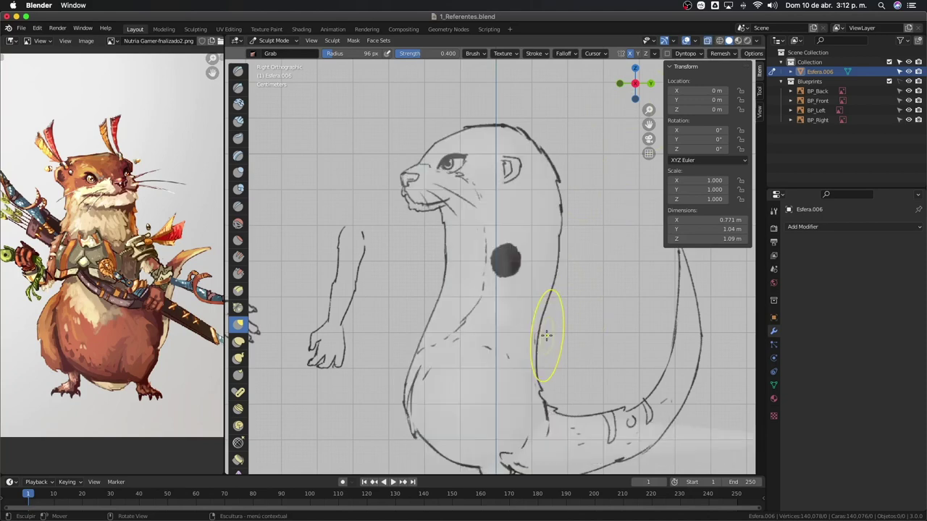
key("alt+z")
key("alt+z")
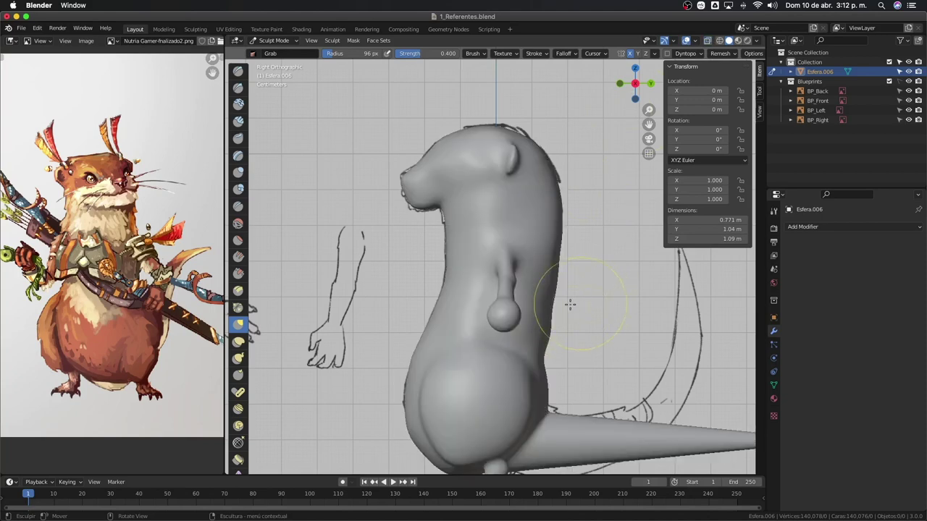
key("Tab")
scroll(528, 290, "down", 2)
Step: Return to Object Mode and set the BP_Left blueprint's opacity to 0.2
key("ctrl+Tab")
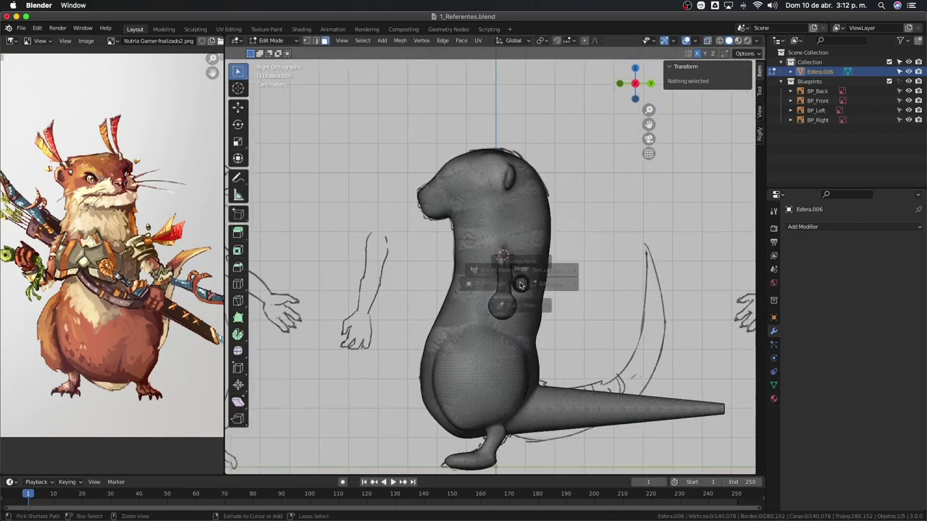
left_click(449, 282)
scroll(567, 234, "down", 2)
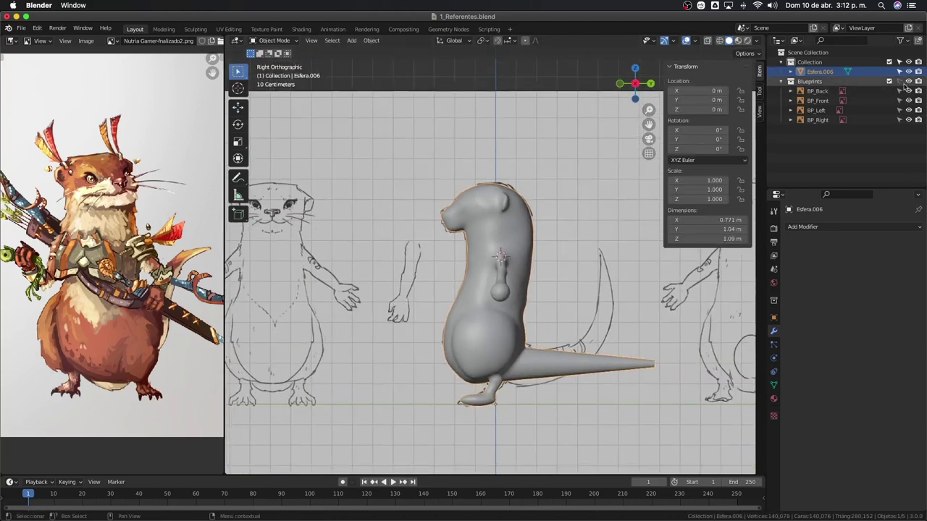
left_click(596, 242)
scroll(596, 242, "down", 2)
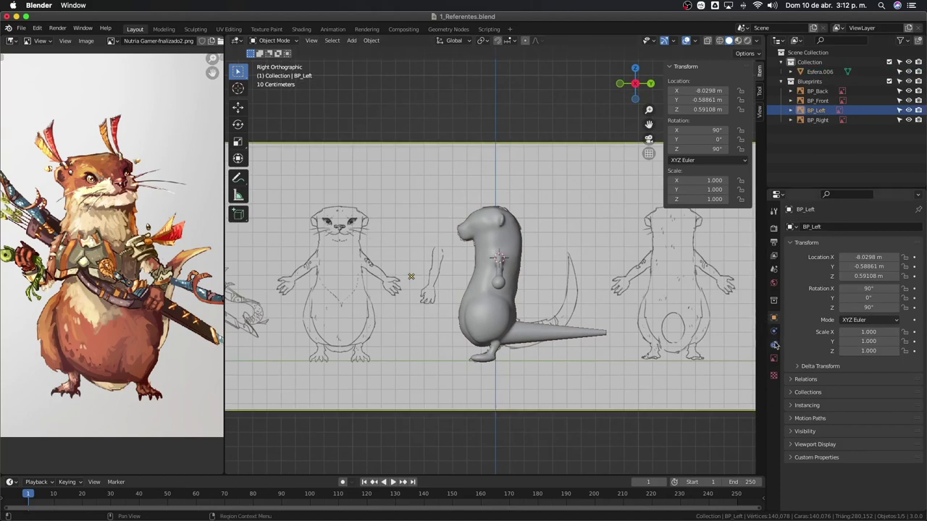
left_click(775, 357)
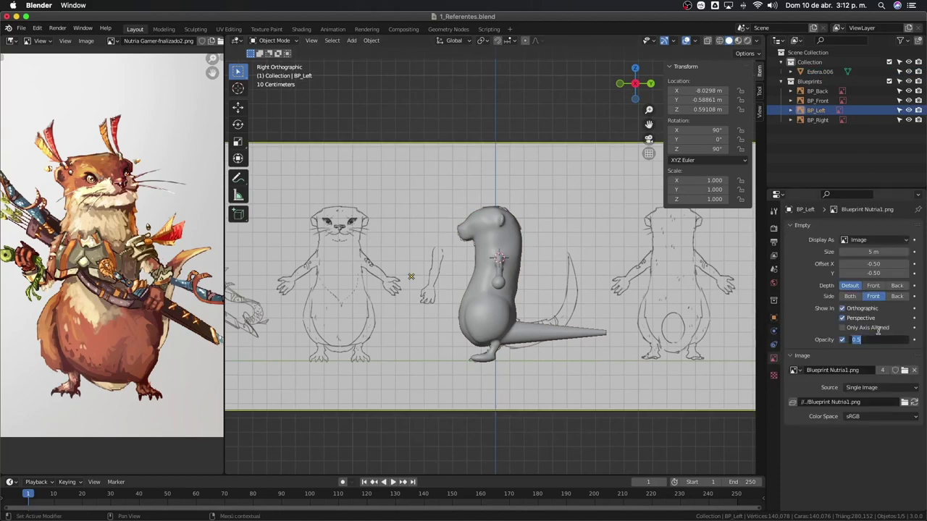
type("0.2")
key("Return")
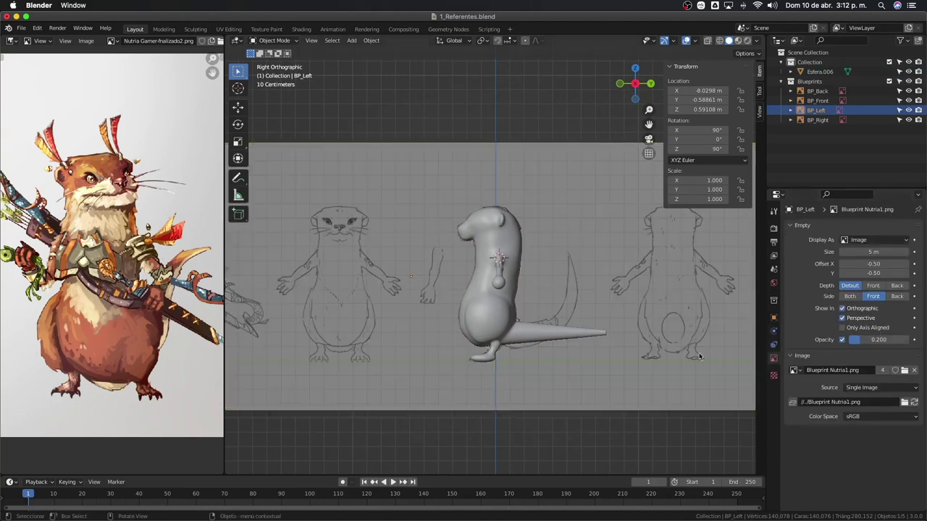
Step: Set the BP_Front and BP_Right blueprint opacity to 0.2, with the mesh shown see-through
key("alt+z")
key("alt+z")
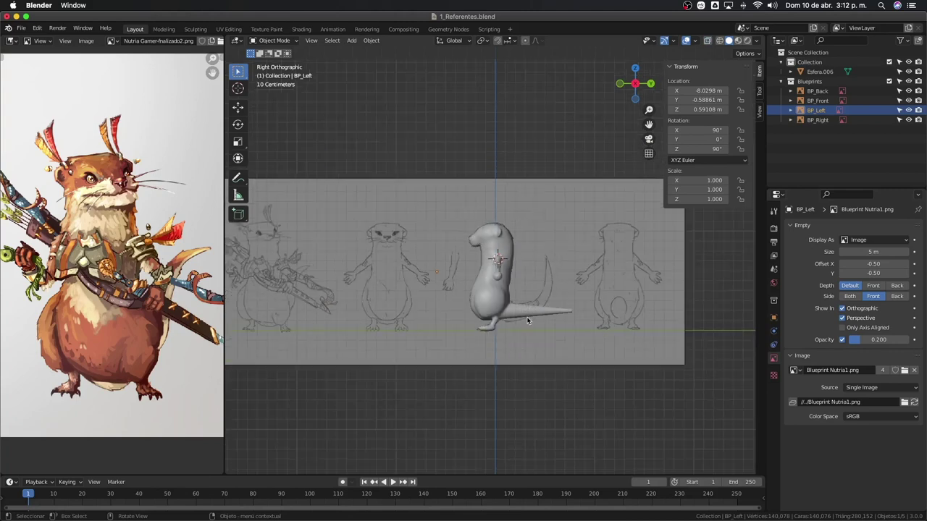
scroll(536, 326, "up", 2)
middle_click_drag(527, 319, 586, 294)
scroll(586, 294, "down", 3)
left_click(509, 247)
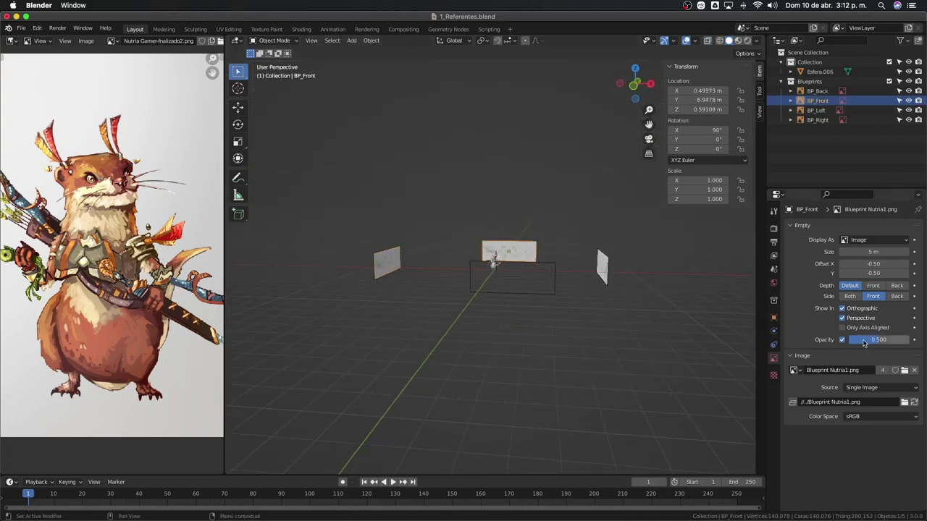
key("Return")
type("0.200")
left_click(590, 272)
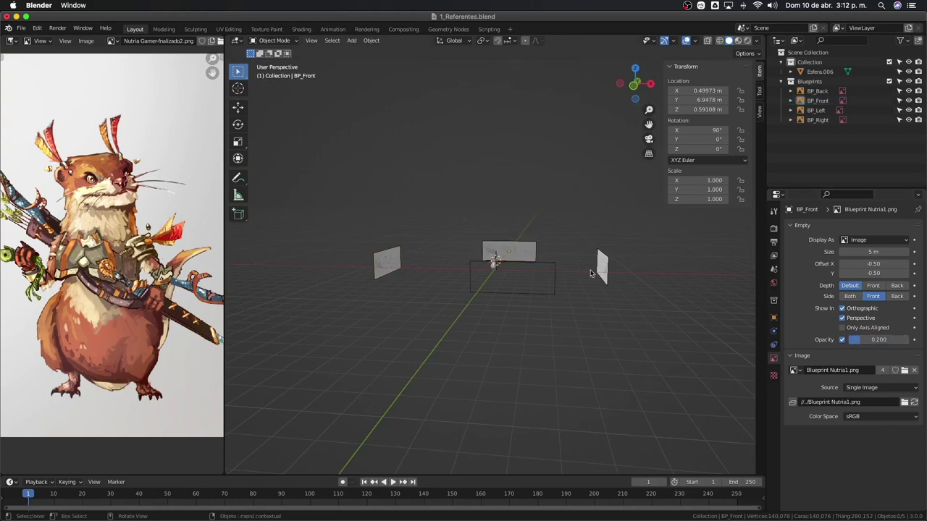
left_click(603, 268)
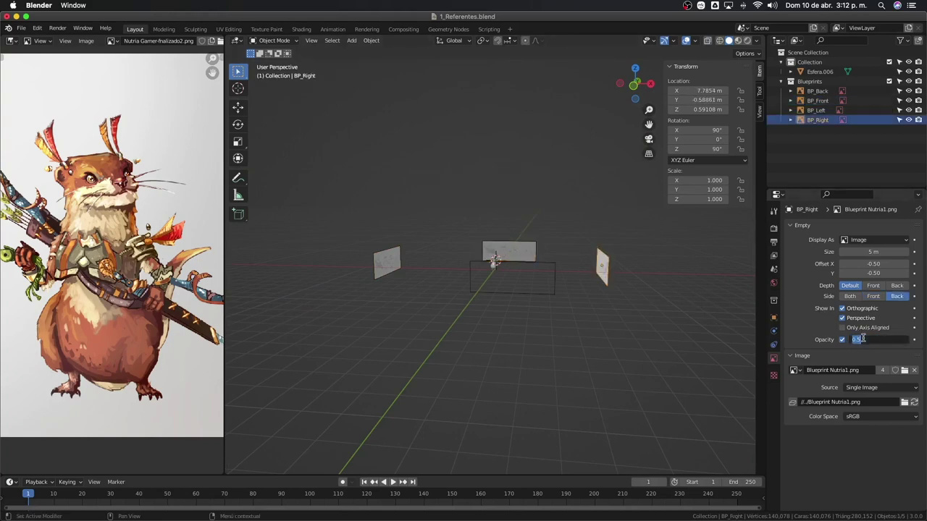
type("0.2")
key("Return")
Step: Select BP_Back, then reselect the otter mesh Esfera.006 and frame it in side view
left_click(525, 289)
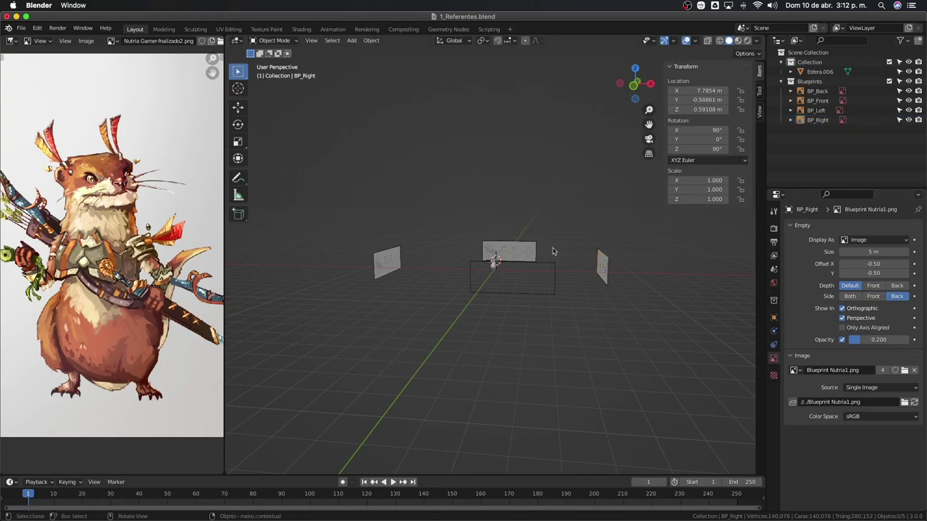
left_click(553, 273)
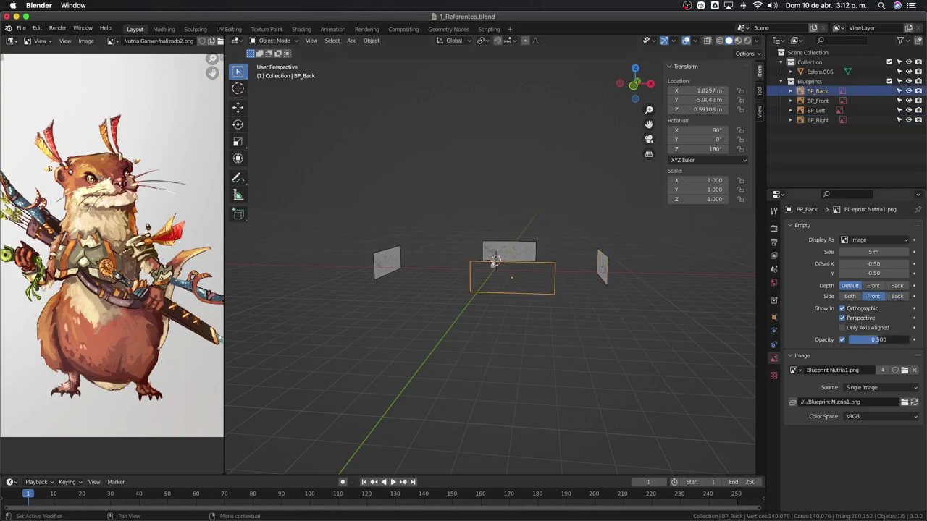
left_click(719, 333)
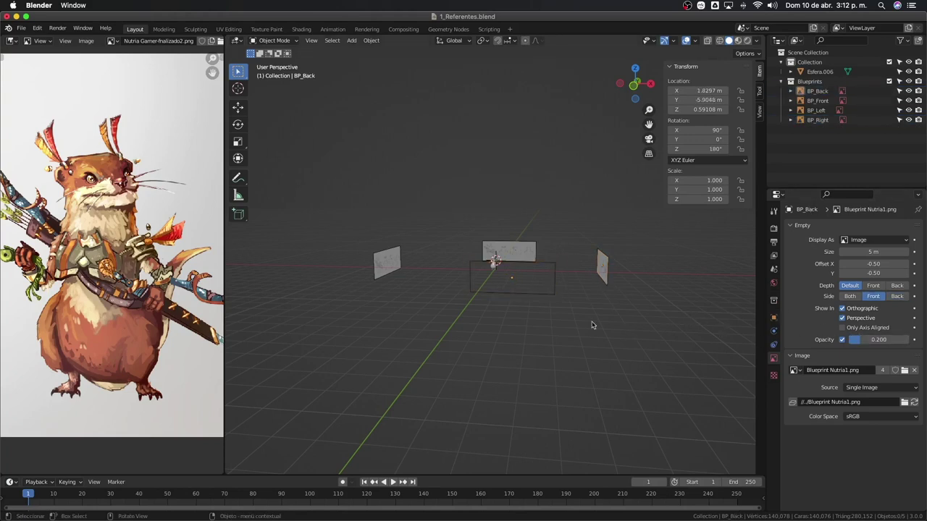
key("KP_3")
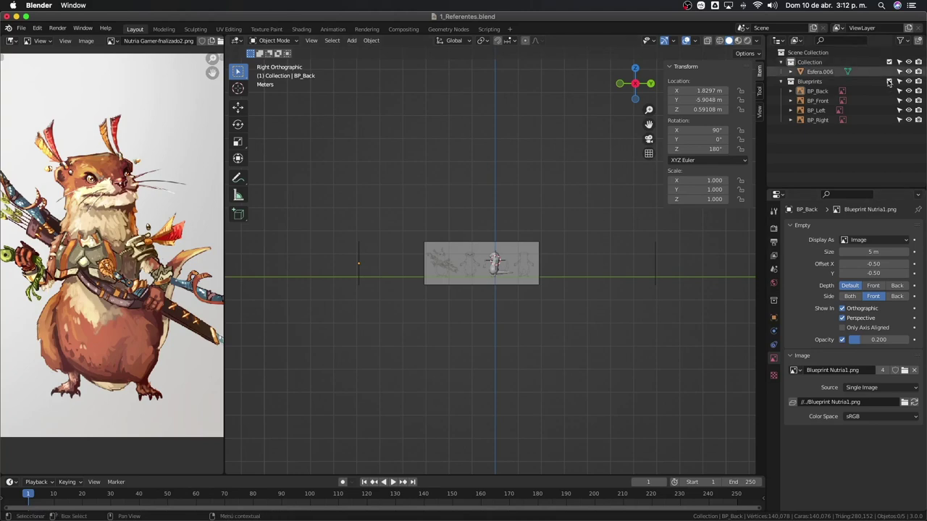
scroll(408, 315, "up", 5)
scroll(488, 278, "up", 5)
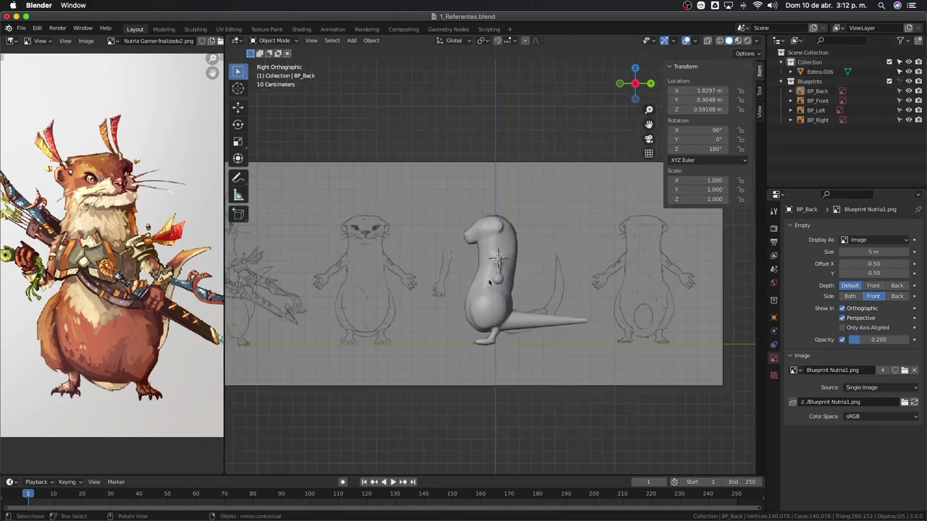
left_click(488, 278)
key("KP_Decimal")
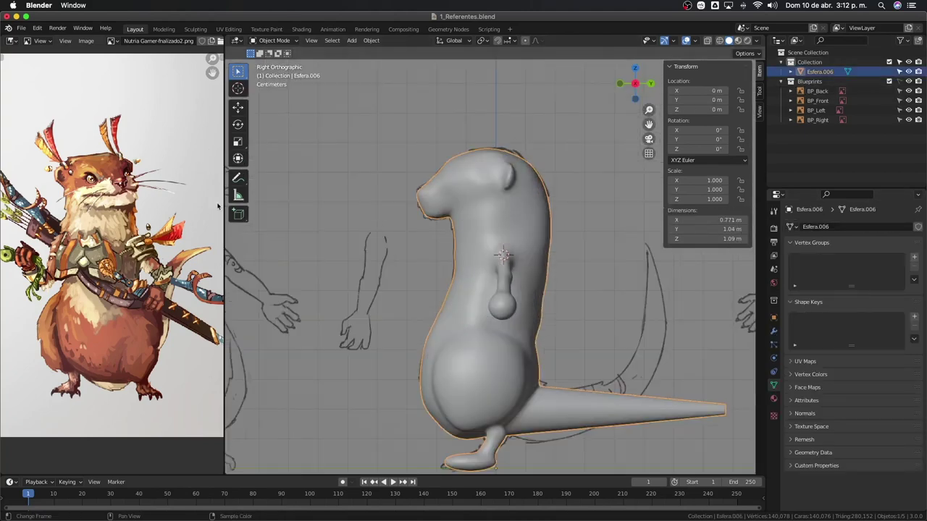
Step: Switch the otter back to Sculpt Mode and briefly view it see-through against the sketch
left_click(273, 41)
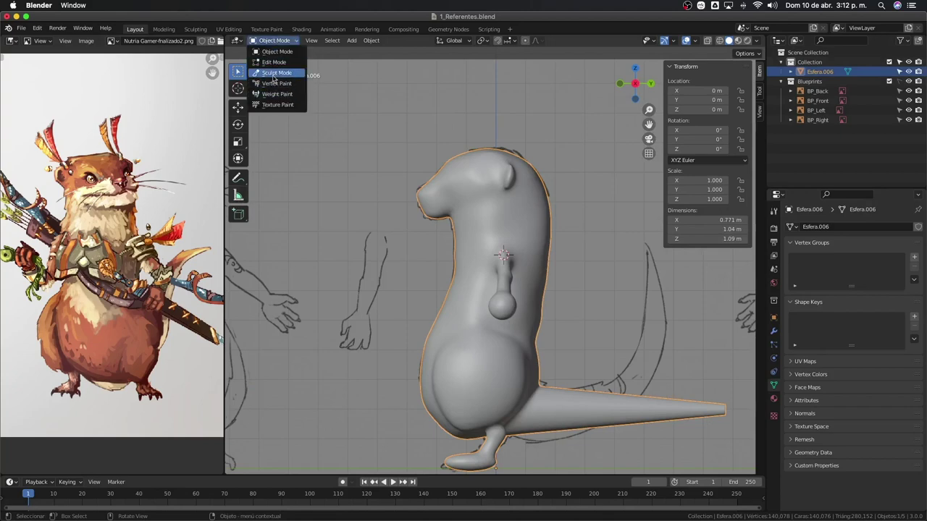
left_click(275, 72)
key("alt+z")
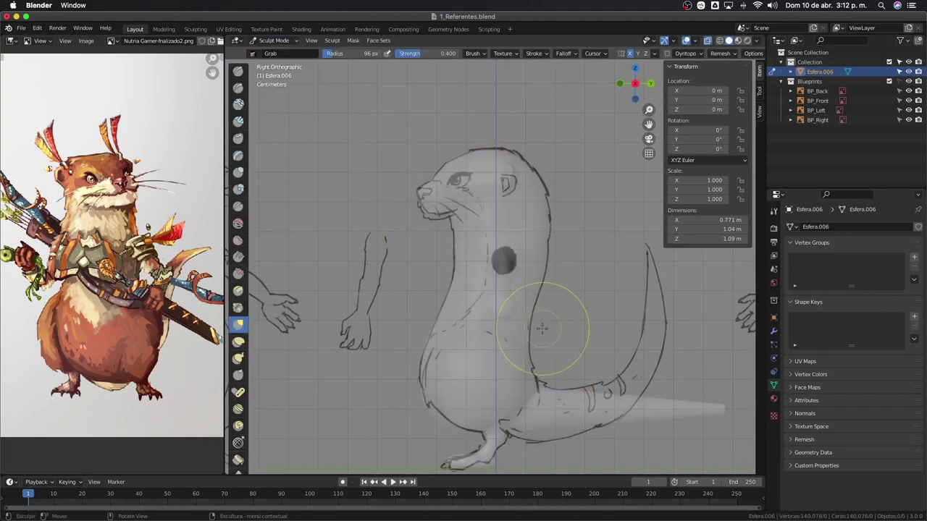
scroll(535, 304, "up", 3)
scroll(514, 275, "up", 2)
key("alt+z")
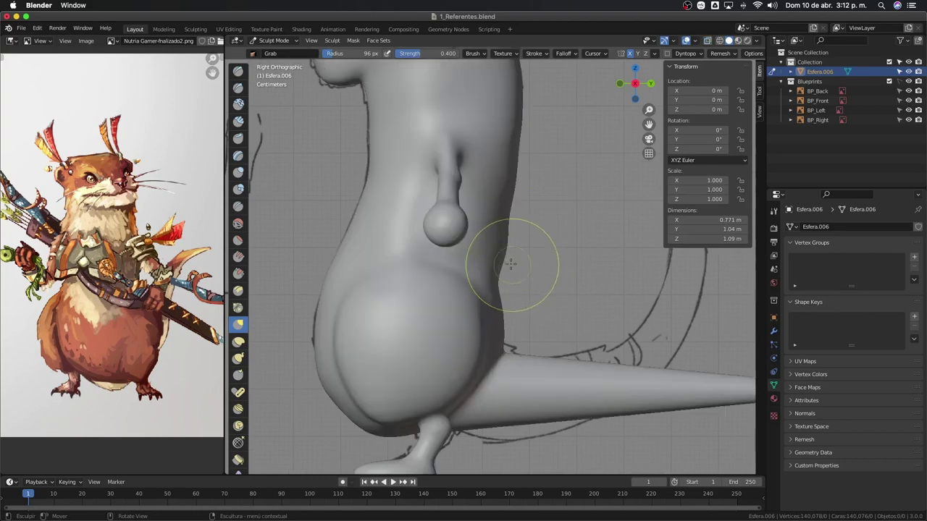
Step: With a 150 px brush, smooth the tail-body junction and orbit to check the join
key("f")
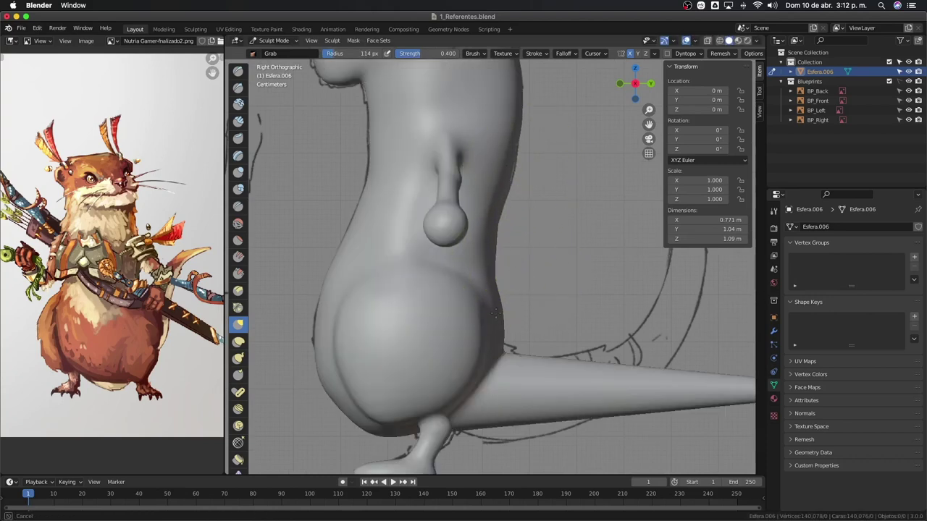
middle_click_drag(498, 346, 471, 332, "shift")
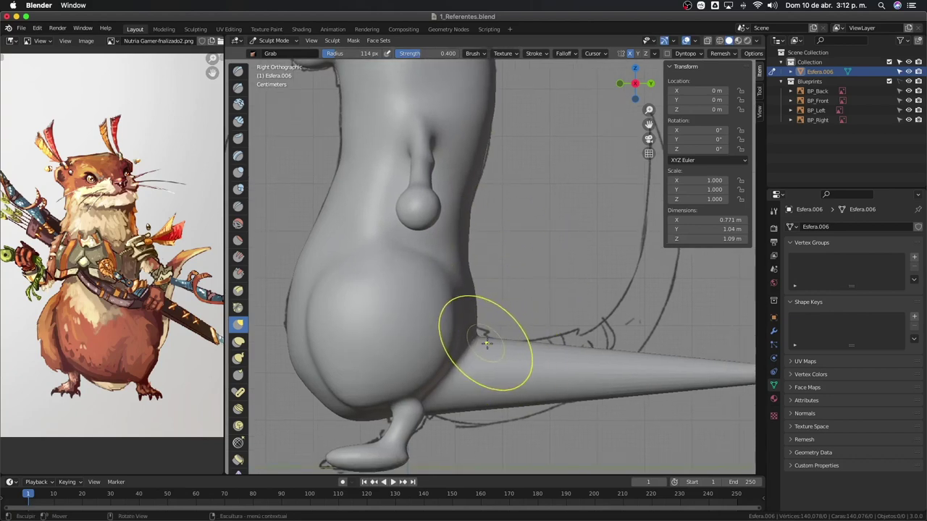
key("f")
left_click(506, 352)
left_click_drag(475, 331, 494, 323)
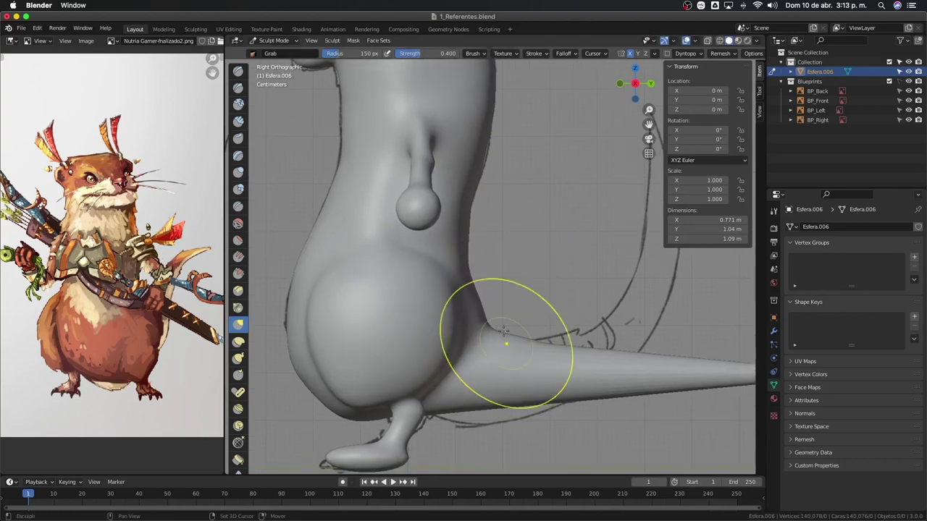
middle_click_drag(497, 331, 493, 252)
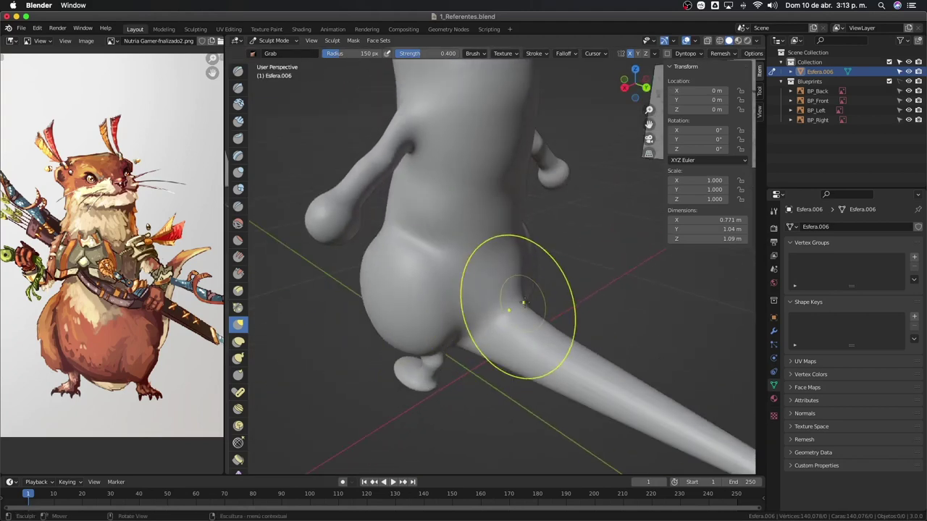
mouse_move(476, 341)
middle_mouse_down()
mouse_move(538, 280)
mouse_move(475, 321)
mouse_move(515, 337)
middle_mouse_up()
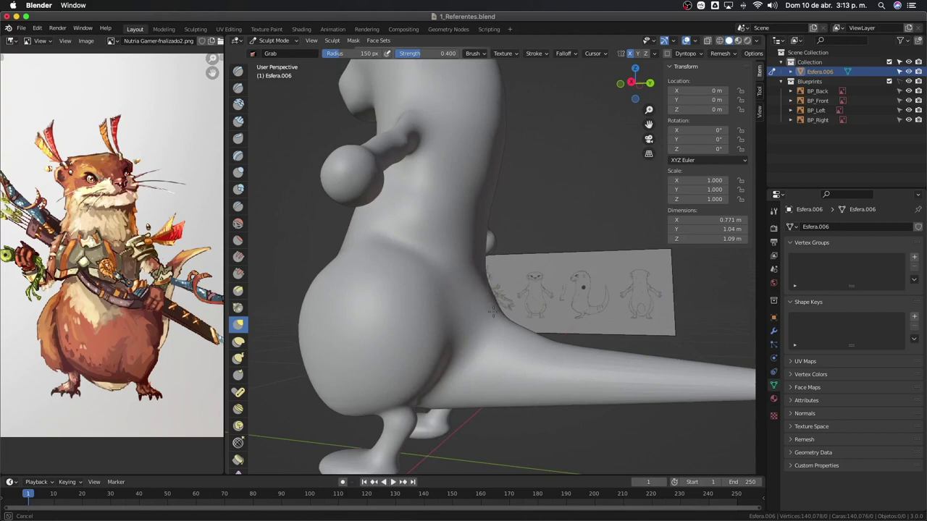
middle_click_drag(627, 347, 630, 393)
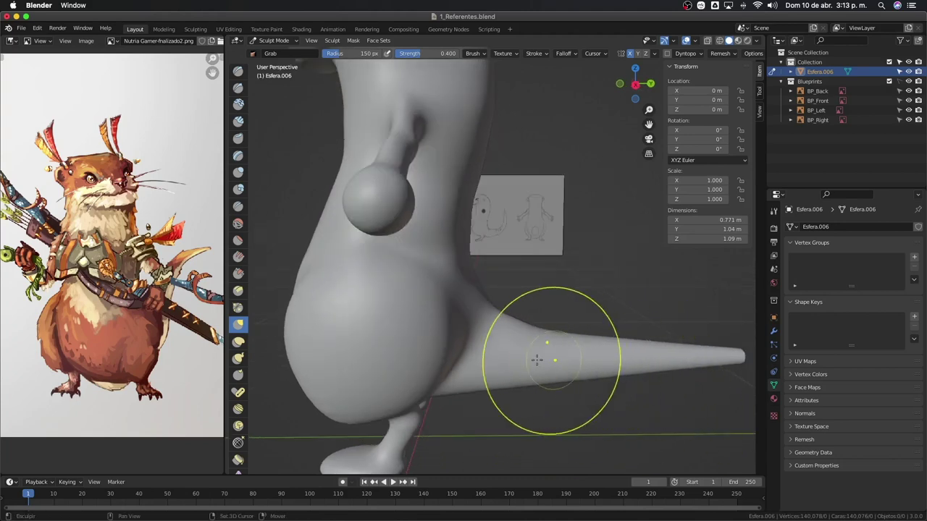
mouse_move(548, 355)
middle_mouse_down()
mouse_move(457, 334)
mouse_move(356, 348)
mouse_move(389, 304)
mouse_move(348, 337)
middle_mouse_up()
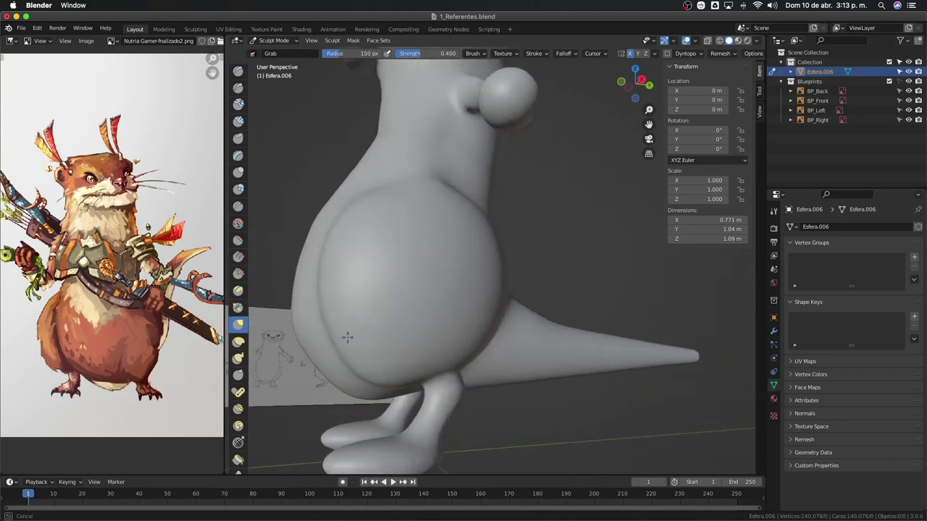
mouse_move(339, 265)
middle_mouse_down()
mouse_move(435, 341)
mouse_move(424, 414)
mouse_move(483, 352)
mouse_move(517, 372)
mouse_move(517, 352)
middle_mouse_up()
Step: Try brush radii of 190 and 134 px, settling on 162 px while panning across the sculpt
key("f")
left_click(477, 326)
key("f")
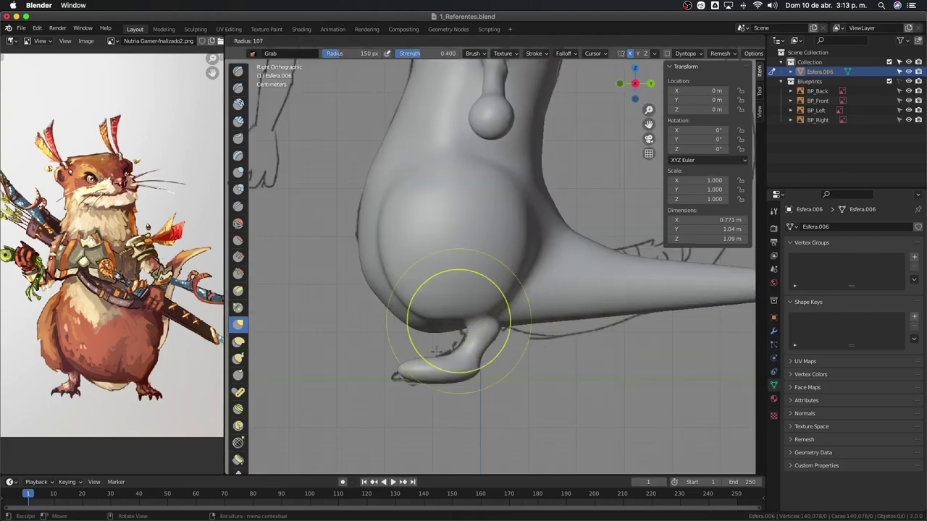
left_click(501, 317)
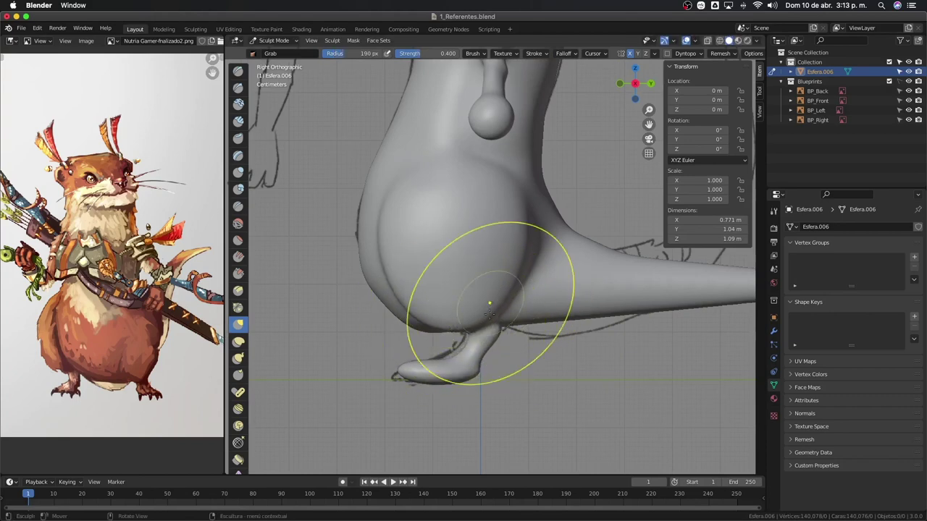
key("f")
left_click(438, 393)
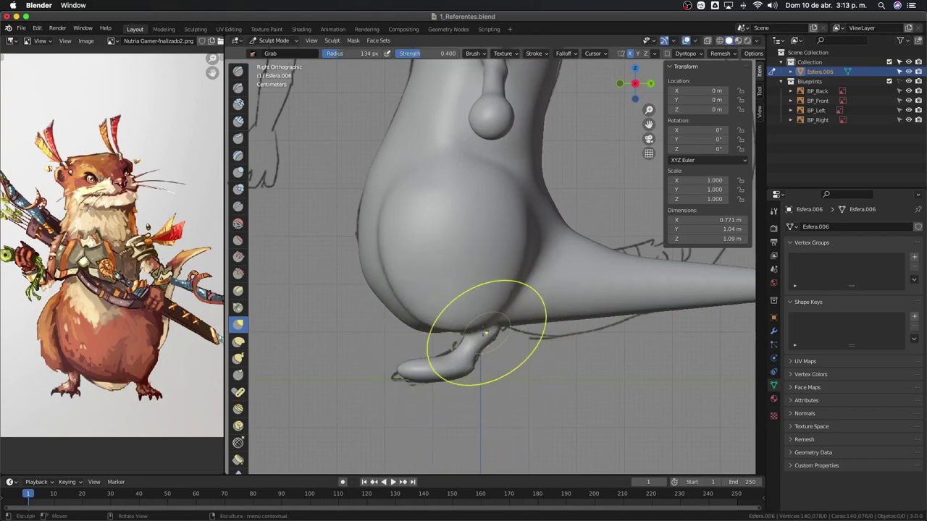
middle_click_drag(542, 265, 548, 308, "shift")
scroll(548, 307, "down", 3)
key("f")
left_click(552, 355)
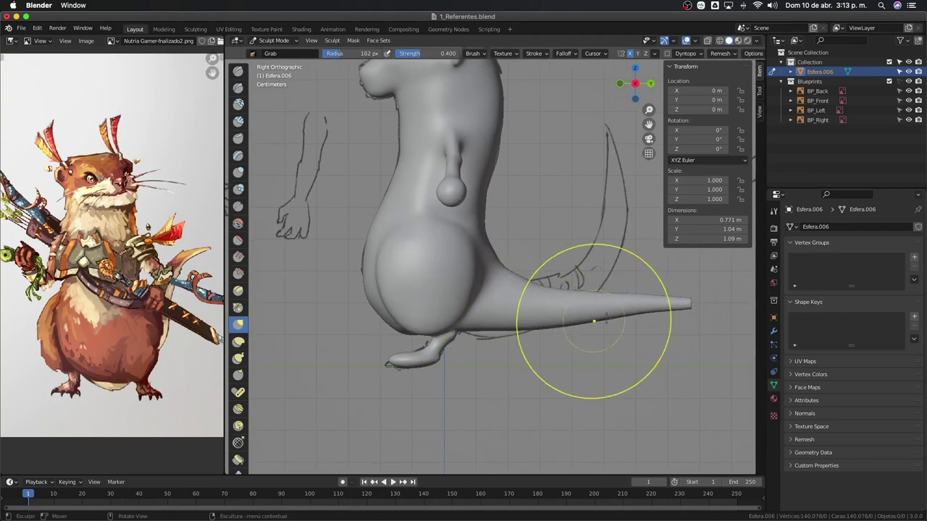
Step: Shrink the Grab brush to 68 px and orbit to check the sculpt from new angles
mouse_move(485, 393)
middle_mouse_down()
mouse_move(499, 315)
mouse_move(451, 321)
middle_mouse_up()
key("f")
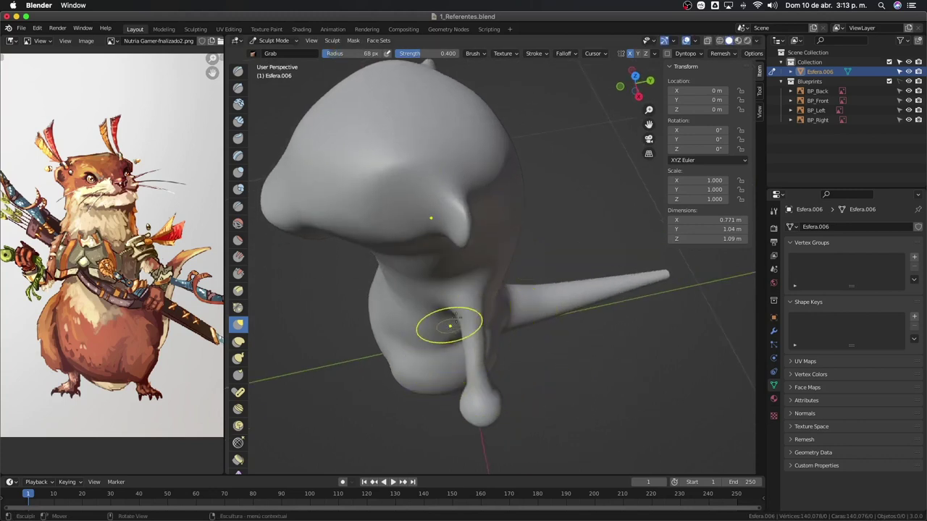
middle_click_drag(456, 338, 470, 347)
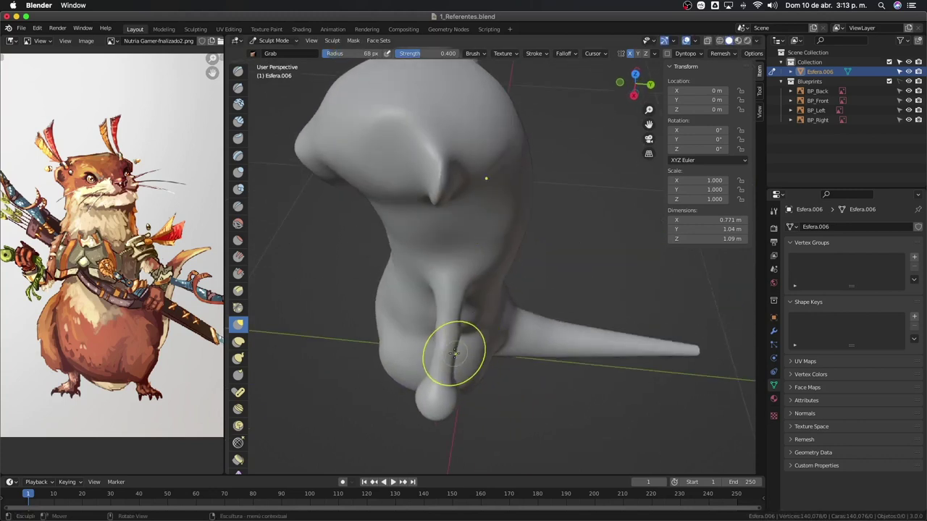
mouse_move(461, 317)
middle_mouse_down()
mouse_move(480, 316)
mouse_move(493, 375)
middle_mouse_up()
mouse_move(508, 330)
middle_mouse_down()
mouse_move(472, 318)
mouse_move(460, 331)
mouse_move(478, 310)
mouse_move(492, 331)
mouse_move(514, 329)
middle_mouse_up()
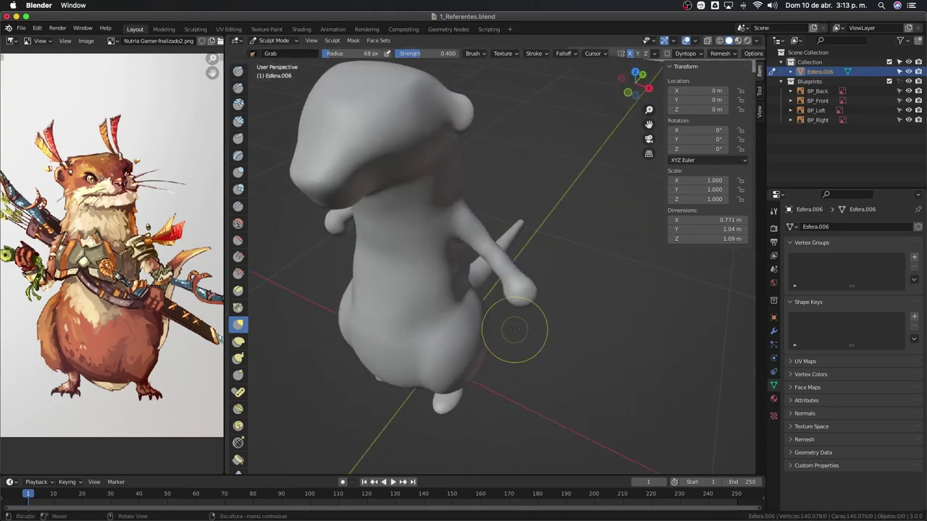
Step: In front view, slope the otter's shoulder down into its arm with the Grab brush
key("KP_1")
scroll(506, 304, "up", 2)
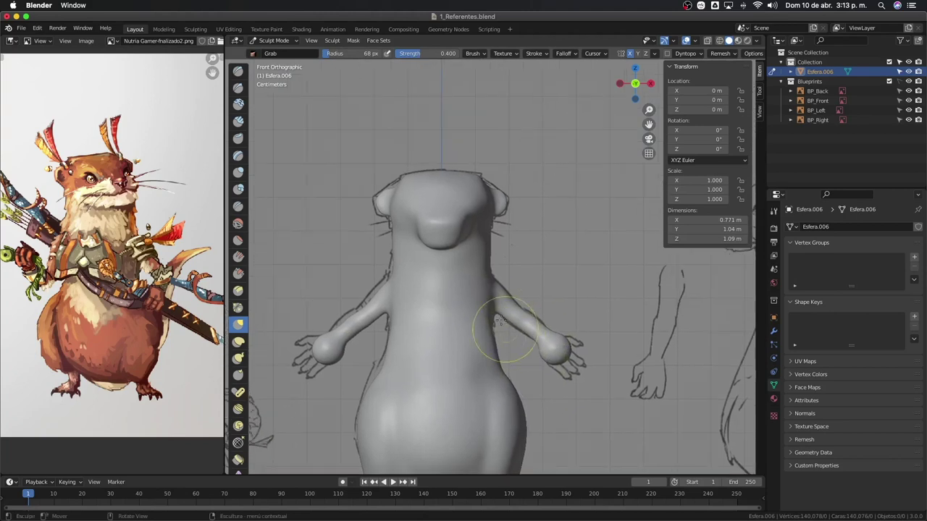
scroll(527, 347, "up", 1)
scroll(554, 290, "up", 3)
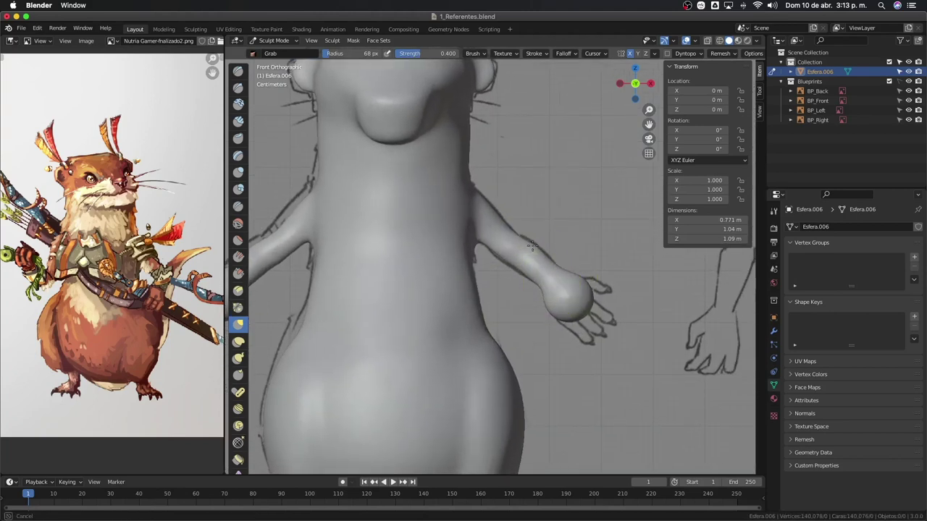
middle_click_drag(472, 184, 491, 177, "shift")
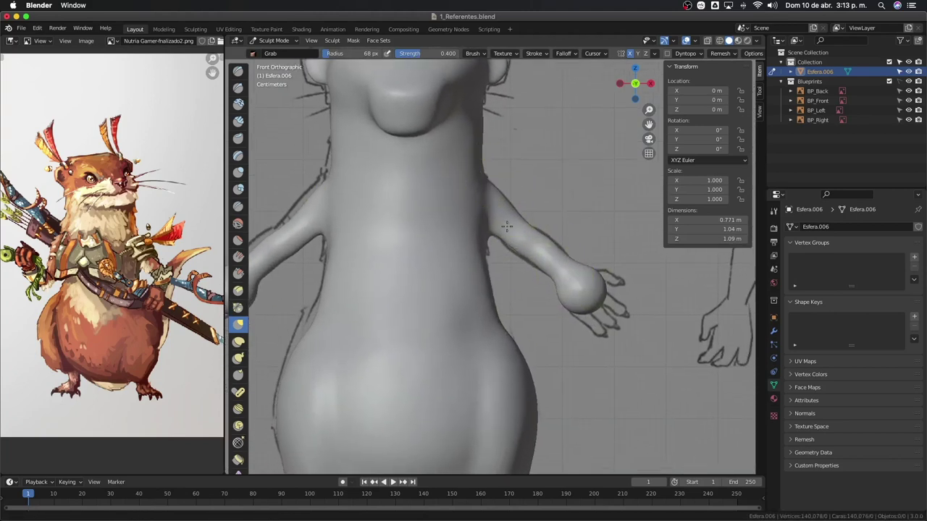
left_click_drag(490, 177, 524, 248)
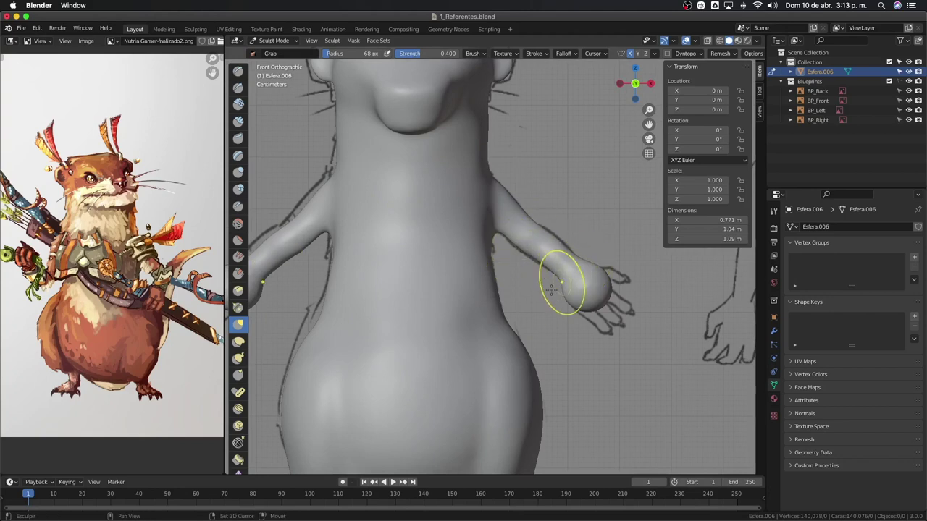
scroll(550, 286, "down", 2)
scroll(533, 312, "down", 2)
Step: Enlarge the Grab brush to 132 px and reshape the lower belly over the right leg
middle_click_drag(529, 339, 520, 299, "shift")
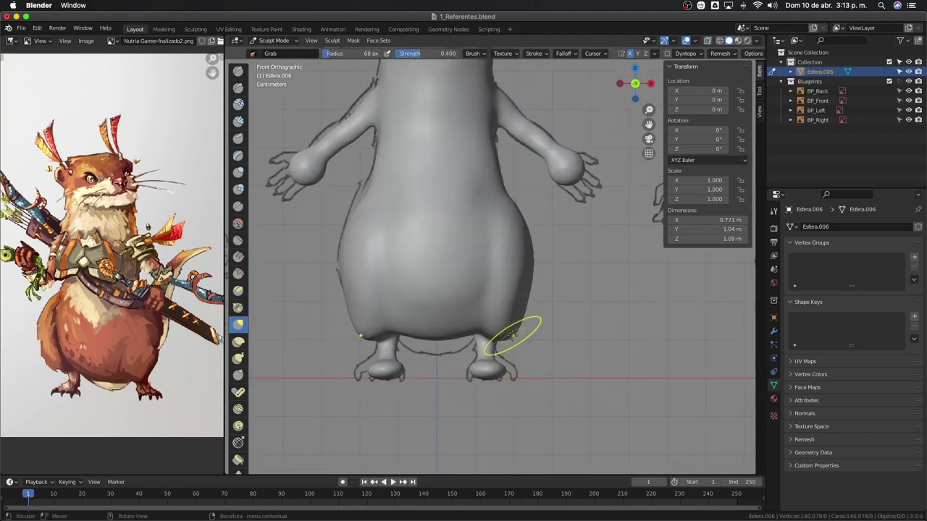
key("f")
left_click(519, 340)
left_click_drag(519, 340, 512, 310)
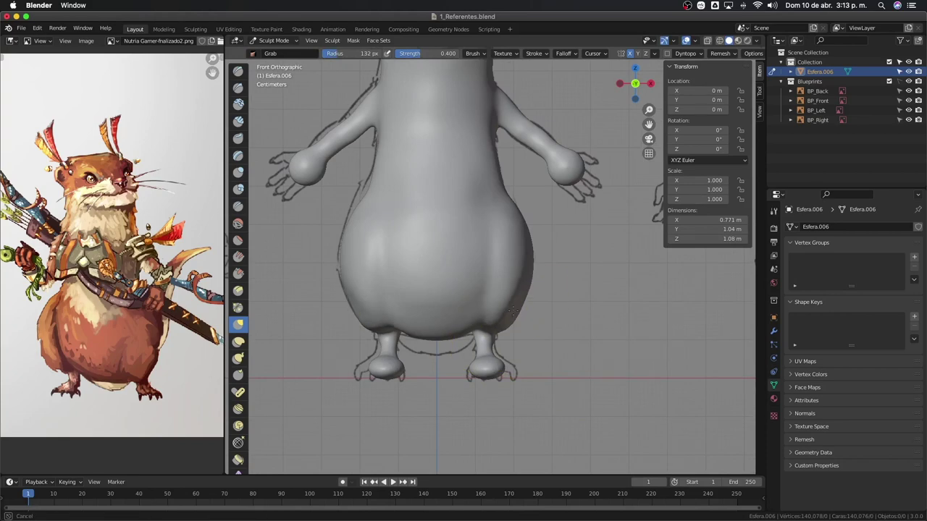
Step: Resize the brush to 79 px, then 120 px, and reshape the side of the belly
key("f")
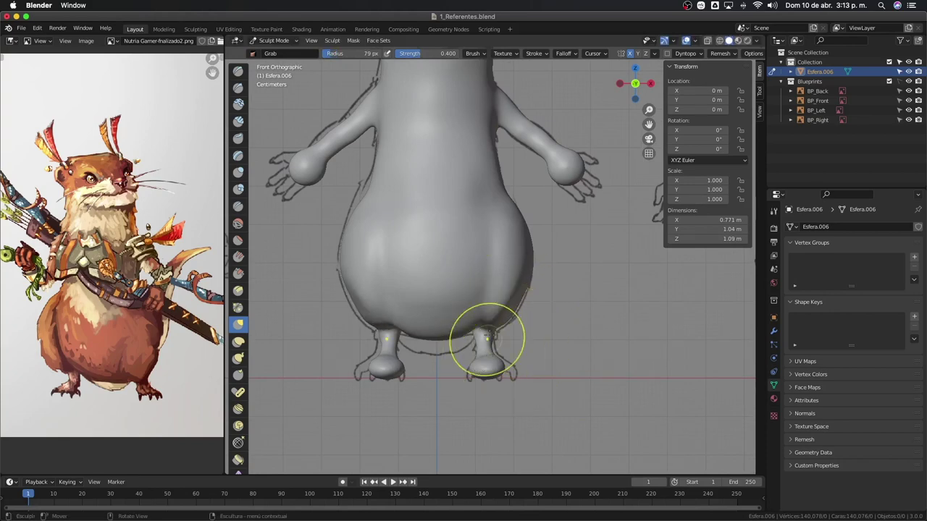
left_click(491, 338)
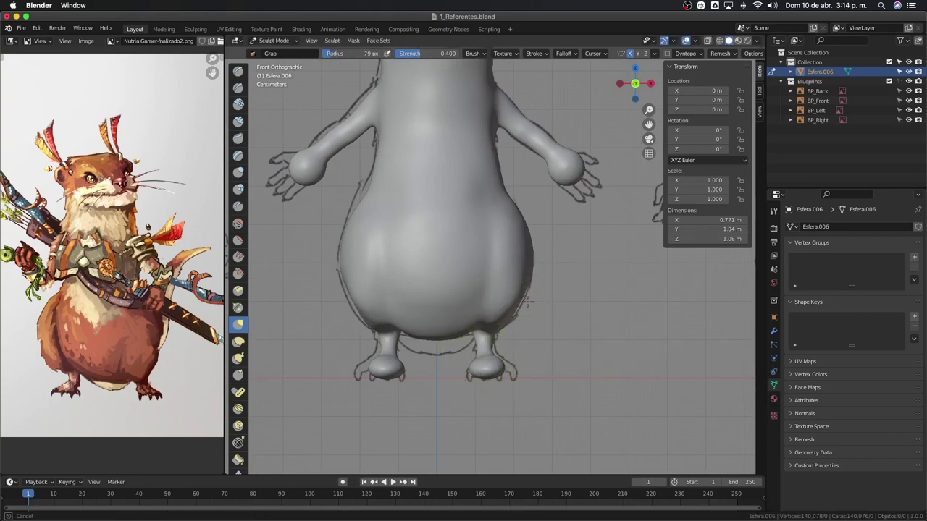
middle_click_drag(526, 302, 495, 308)
key("f")
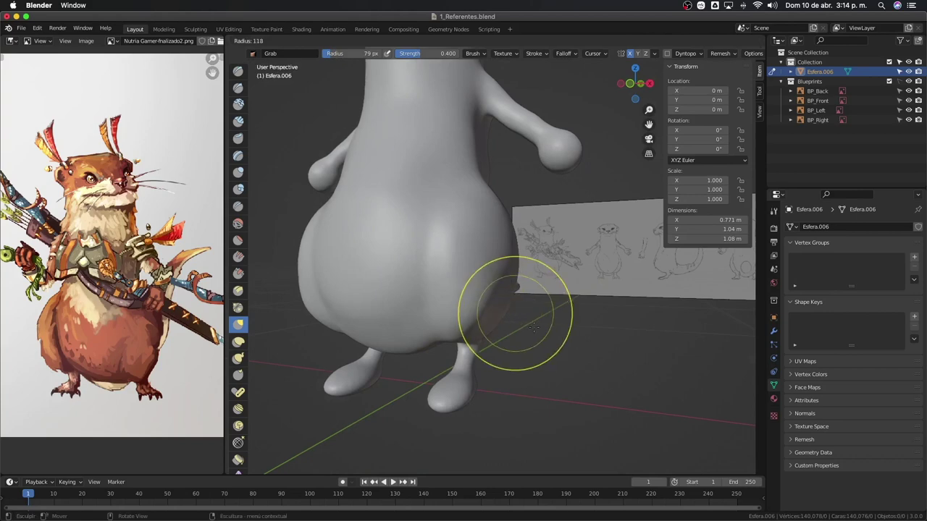
left_click(507, 308)
left_click_drag(506, 308, 508, 314)
Step: Orbit around the body and check its profile in Right side view
middle_click_drag(509, 308, 500, 226)
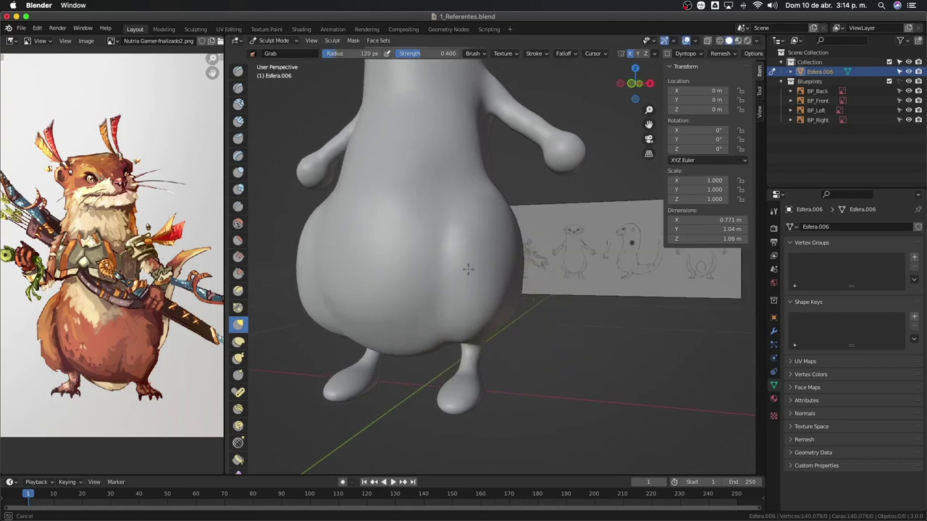
mouse_move(436, 296)
middle_mouse_down()
mouse_move(495, 285)
mouse_move(507, 244)
mouse_move(487, 329)
mouse_move(509, 299)
middle_mouse_up()
key("KP_3")
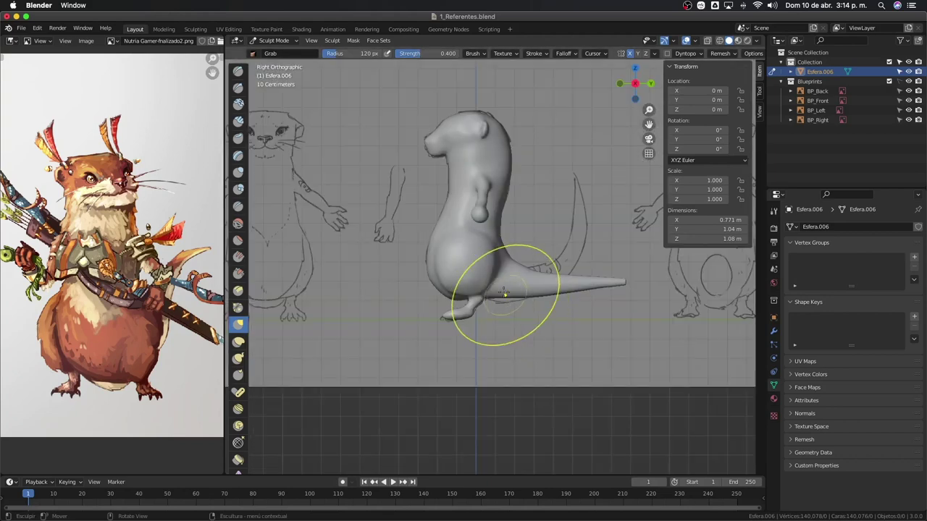
mouse_move(494, 275)
middle_mouse_down()
mouse_move(486, 239)
mouse_move(513, 261)
middle_mouse_up()
scroll(499, 243, "up", 3)
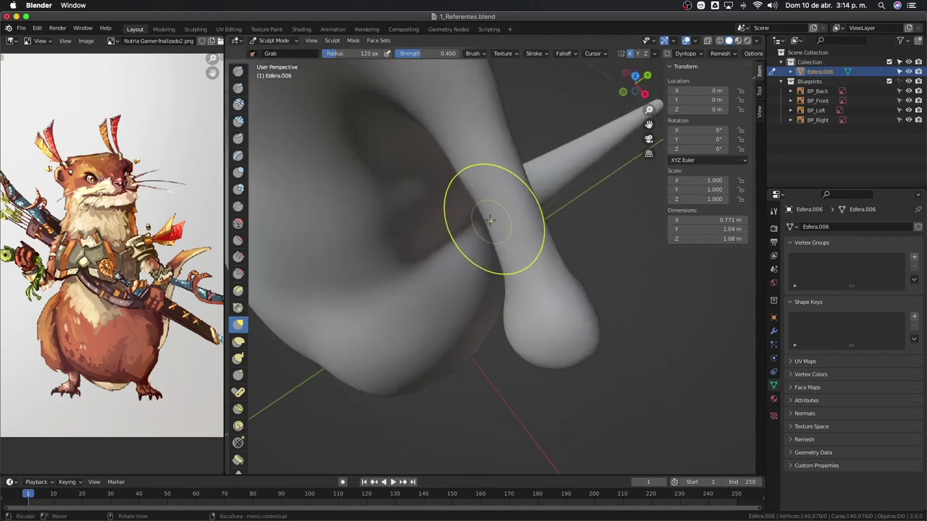
Step: Briefly select the Inflate brush and frame the otter from the front
key("i")
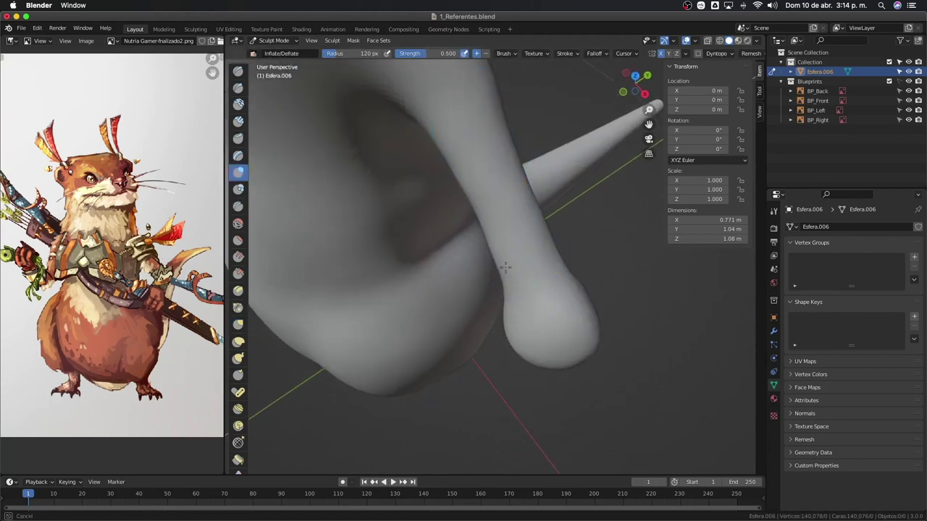
scroll(503, 311, "down", 3)
scroll(499, 296, "down", 3)
scroll(497, 290, "down", 3)
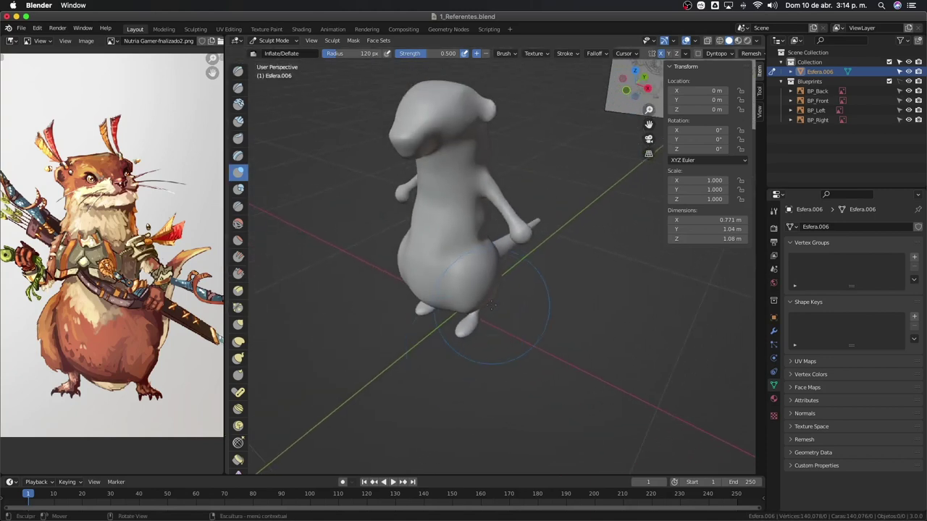
key("KP_1")
mouse_move(514, 289)
middle_mouse_down()
mouse_move(492, 267)
mouse_move(497, 331)
mouse_move(512, 301)
mouse_move(511, 312)
middle_mouse_up()
scroll(480, 249, "up", 3)
scroll(507, 319, "up", 4)
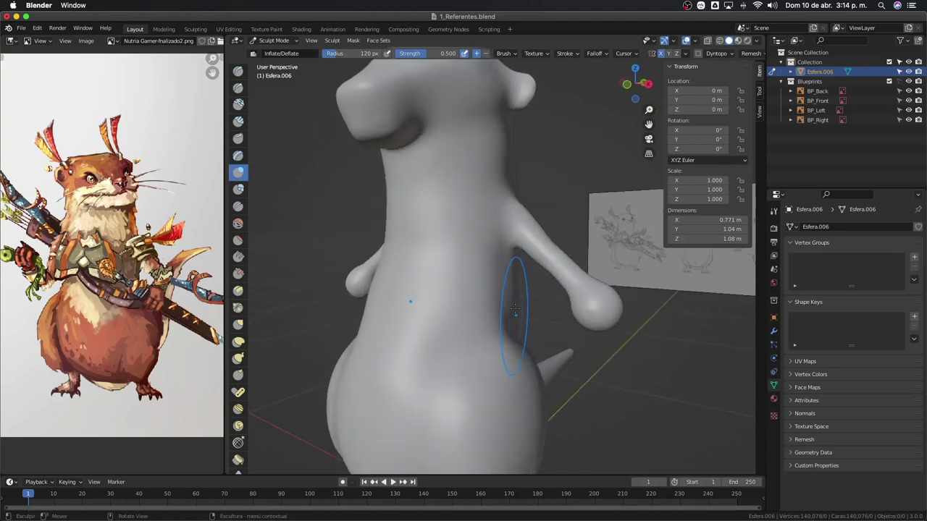
Step: Switch back to Grab, pull the torso surface outward, and orbit toward a side view
key("g")
left_click(511, 312)
left_click_drag(512, 310, 515, 305)
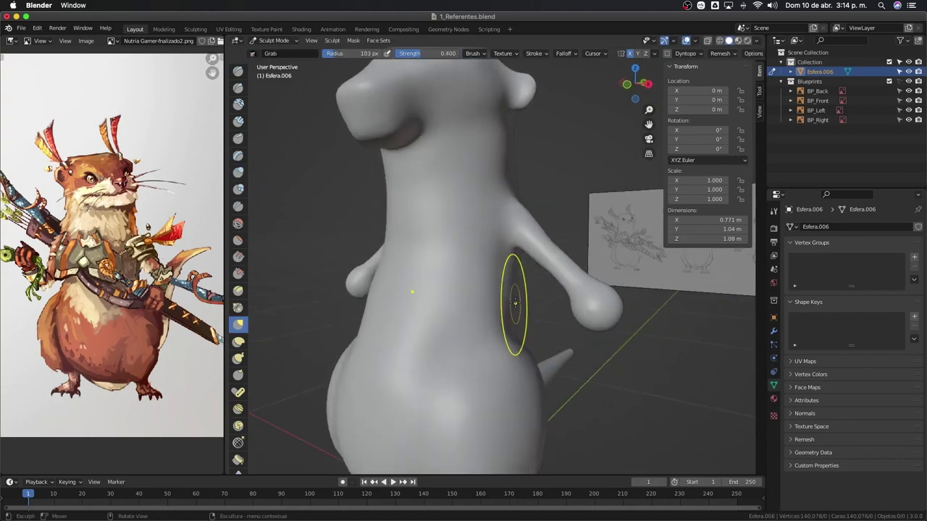
mouse_move(515, 303)
middle_mouse_down()
mouse_move(514, 340)
mouse_move(510, 305)
mouse_move(523, 312)
middle_mouse_up()
Step: Enlarge the Grab brush to 161 px and orbit around the head to a near-front view
key("f")
left_click(526, 233)
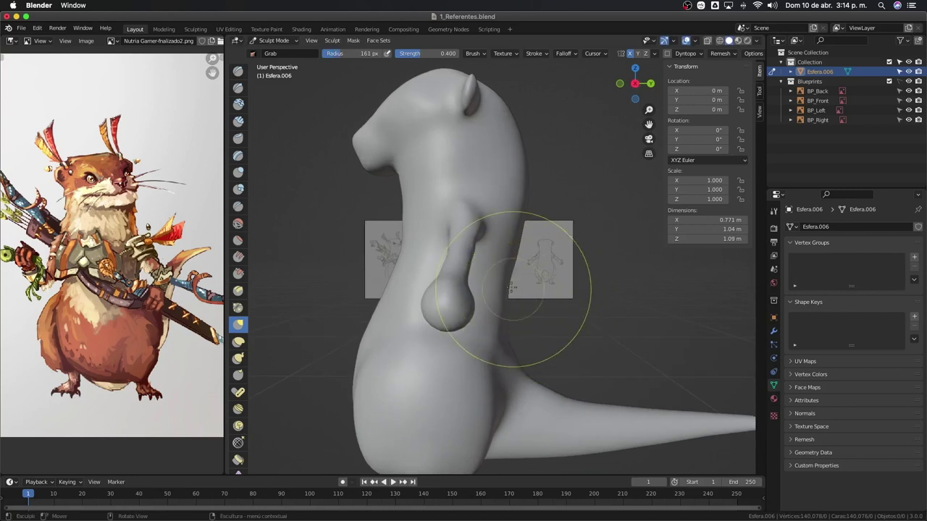
middle_click_drag(526, 233, 507, 186)
scroll(507, 280, "up", 2)
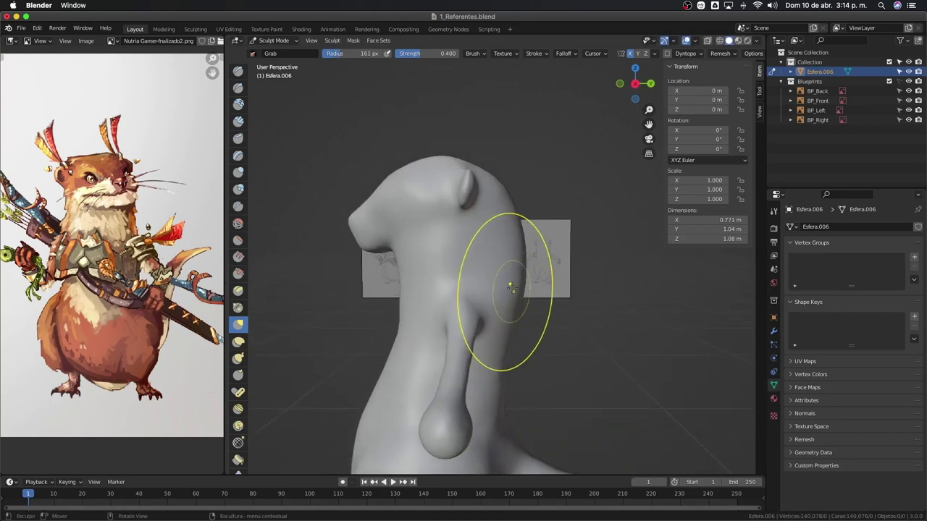
mouse_move(490, 242)
middle_mouse_down()
mouse_move(461, 156)
mouse_move(445, 207)
mouse_move(464, 403)
middle_mouse_up()
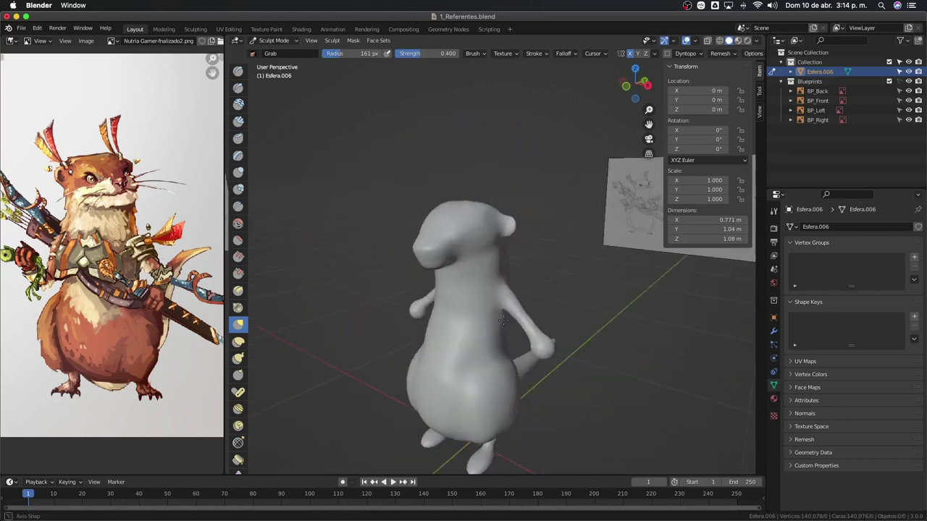
mouse_move(471, 373)
middle_mouse_down()
mouse_move(488, 356)
mouse_move(548, 383)
middle_mouse_up()
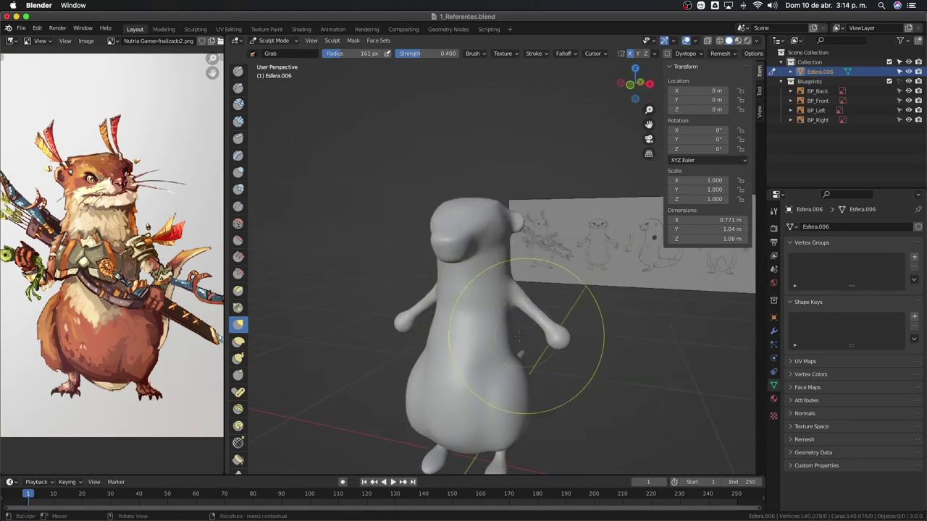
mouse_move(488, 290)
middle_mouse_down()
mouse_move(479, 245)
mouse_move(440, 336)
middle_mouse_up()
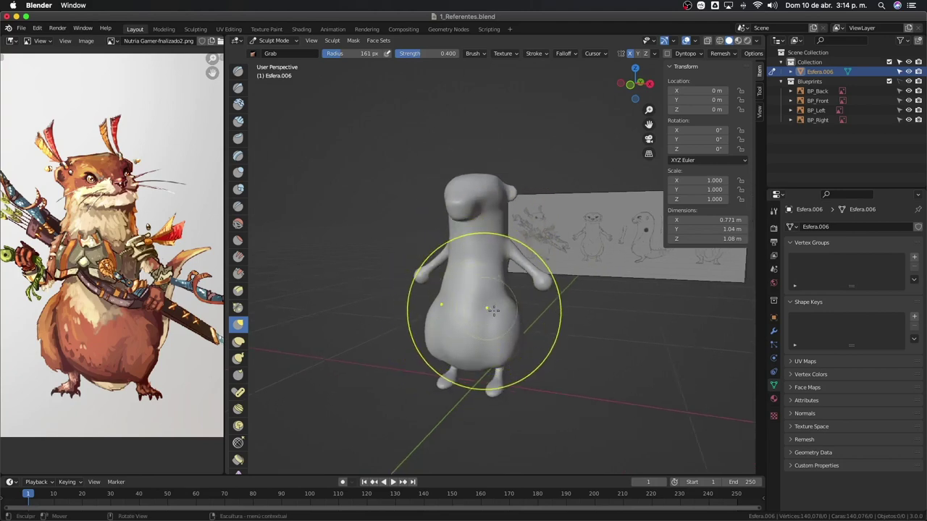
mouse_move(492, 321)
middle_mouse_down()
mouse_move(538, 316)
mouse_move(586, 366)
middle_mouse_up()
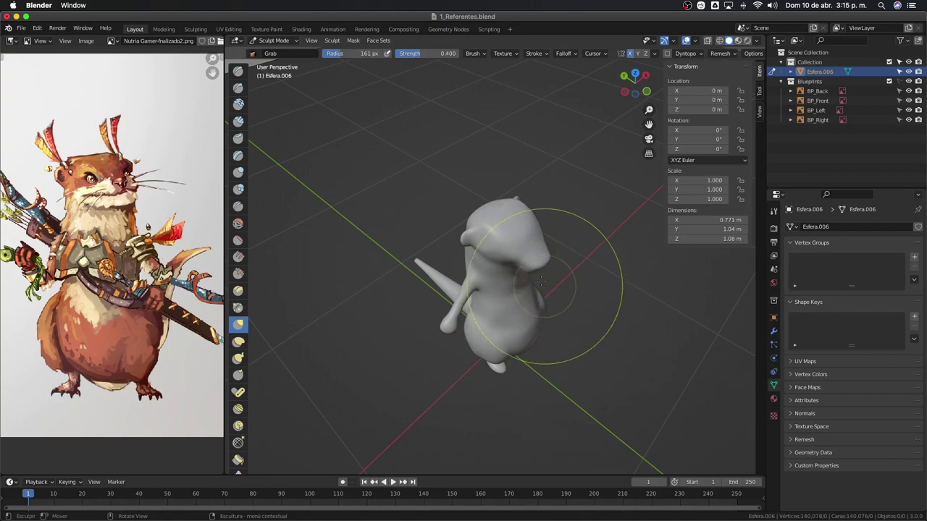
mouse_move(534, 233)
middle_mouse_down()
mouse_move(508, 284)
mouse_move(517, 310)
mouse_move(497, 269)
mouse_move(476, 266)
mouse_move(476, 289)
mouse_move(528, 268)
middle_mouse_up()
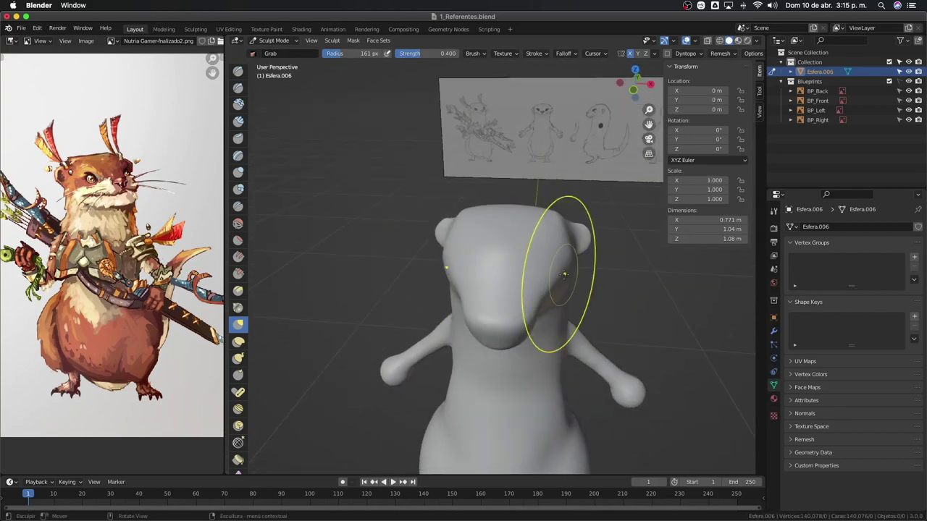
Step: Pull the head near the right ear, then shrink to 110 px and nudge the head top
left_click_drag(564, 274, 566, 268)
key("f")
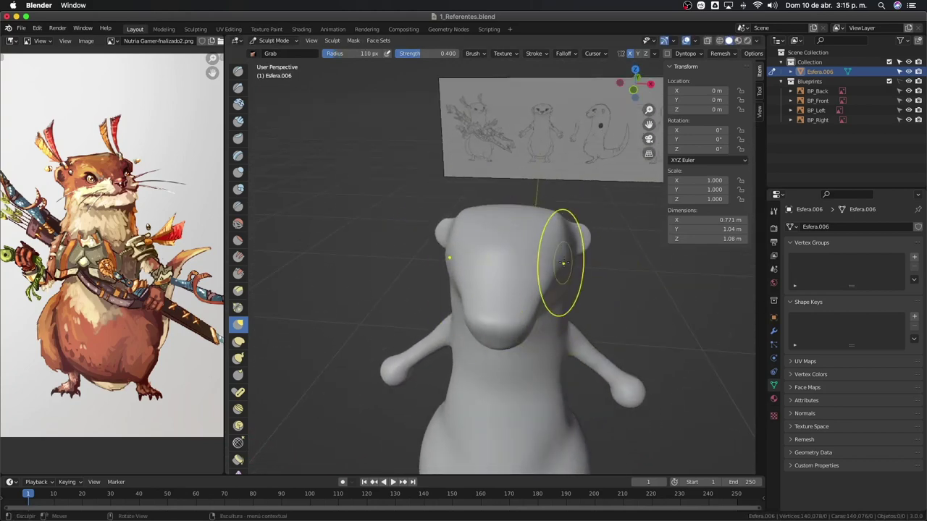
middle_click_drag(562, 263, 536, 284)
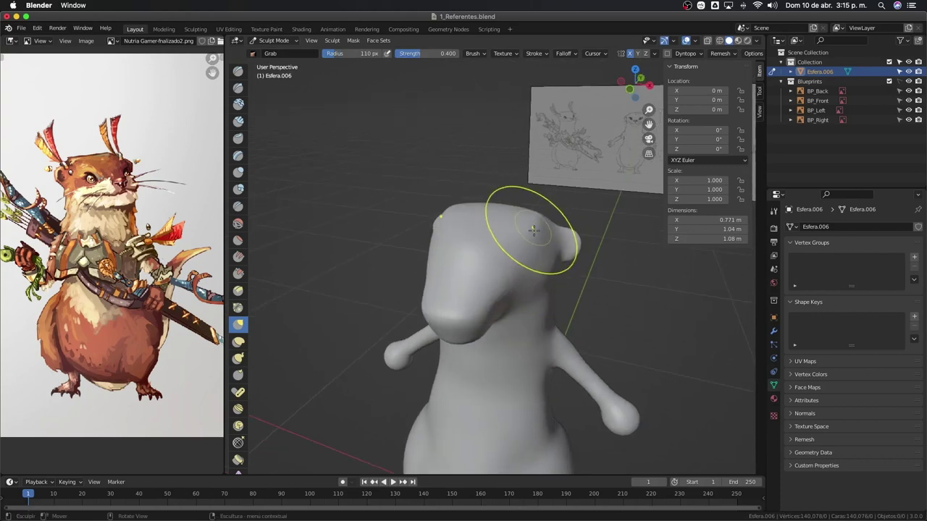
mouse_move(533, 228)
middle_mouse_down()
mouse_move(548, 347)
mouse_move(542, 302)
middle_mouse_up()
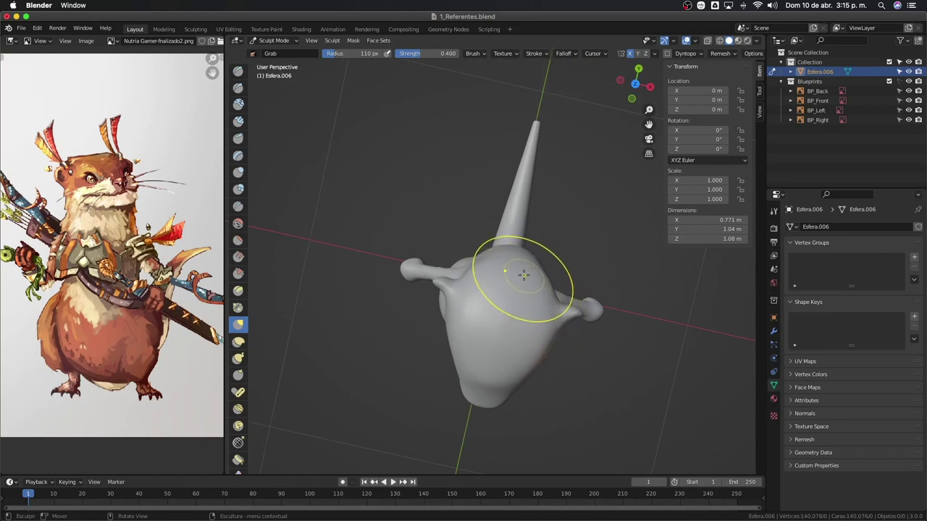
left_click_drag(526, 275, 532, 270)
Step: Orbit around the sculpt to review the head from front, top and side
mouse_move(534, 268)
middle_mouse_down()
mouse_move(558, 273)
mouse_move(549, 245)
mouse_move(542, 319)
mouse_move(555, 327)
mouse_move(588, 278)
mouse_move(527, 331)
mouse_move(507, 310)
mouse_move(547, 301)
mouse_move(490, 159)
middle_mouse_up()
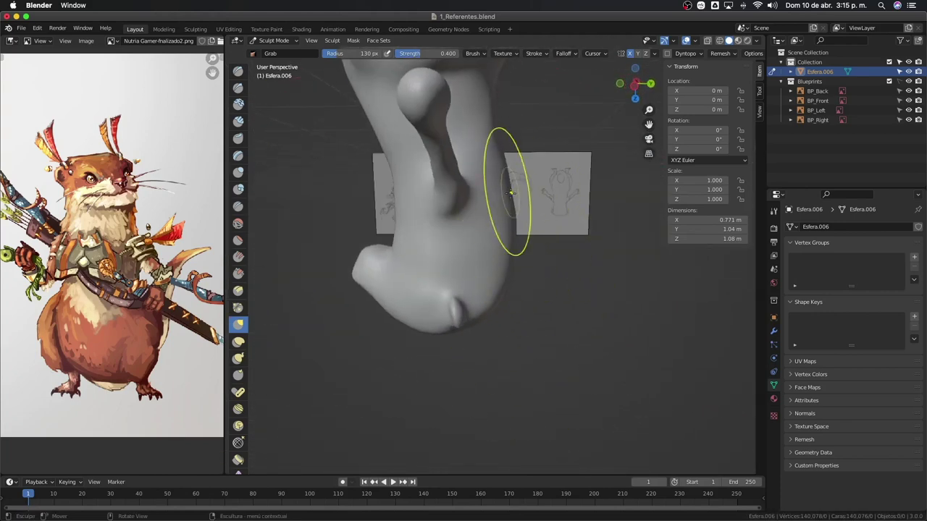
middle_click_drag(506, 196, 491, 232)
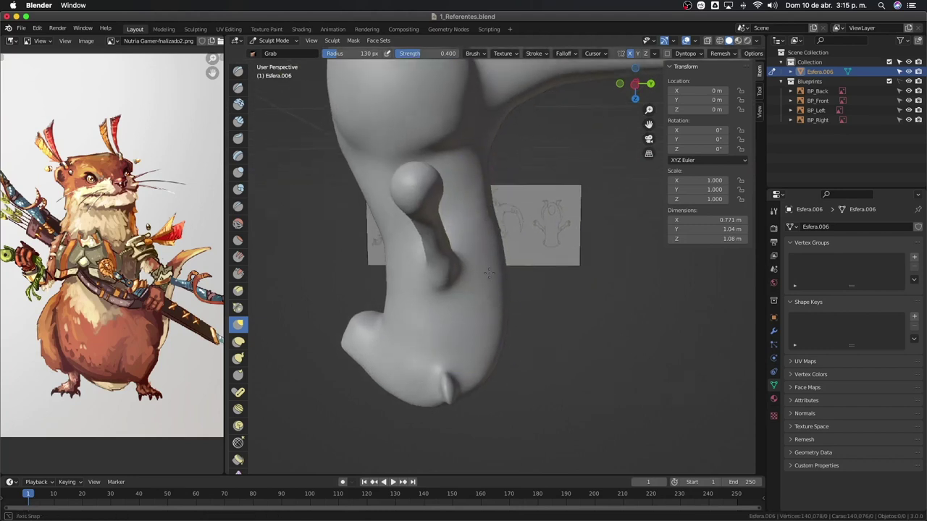
middle_click_drag(493, 364, 519, 326)
middle_click_drag(477, 340, 464, 304)
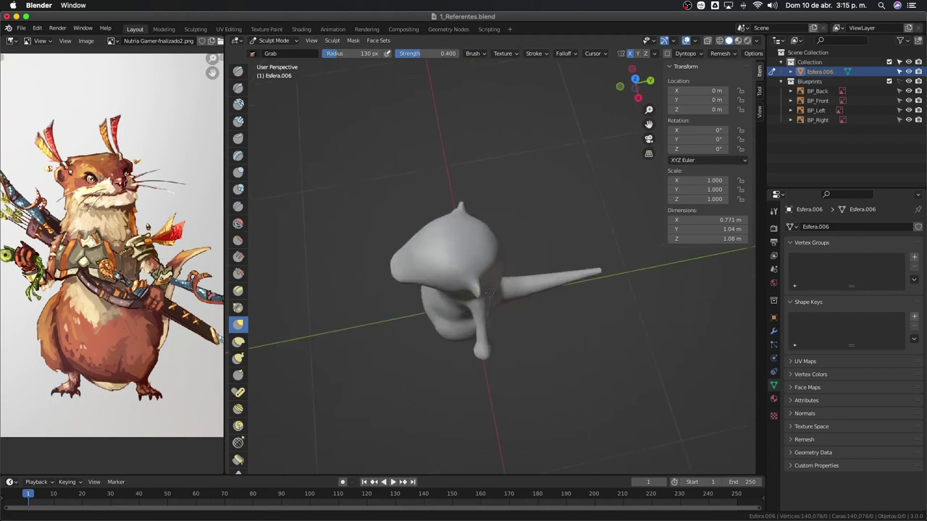
scroll(491, 244, "up", 5)
mouse_move(503, 367)
middle_mouse_down()
mouse_move(526, 302)
mouse_move(499, 313)
middle_mouse_up()
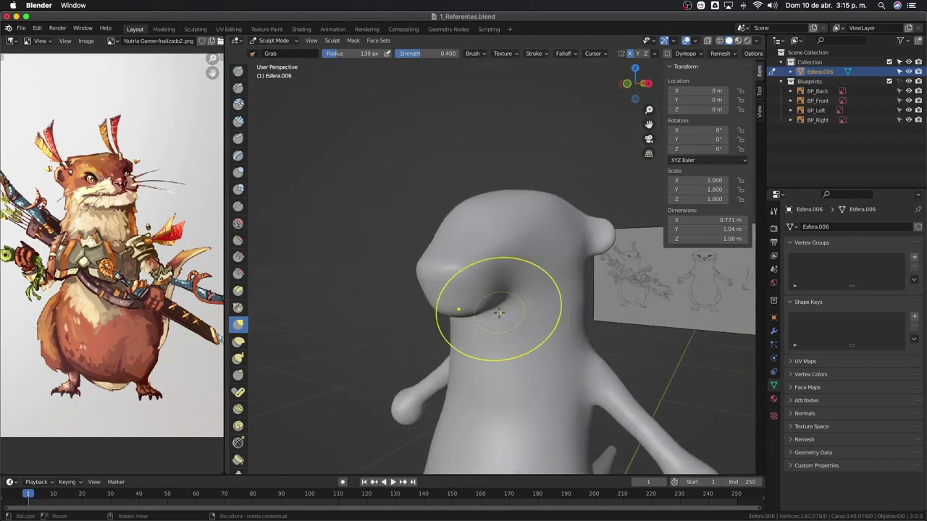
mouse_move(470, 269)
middle_mouse_down()
mouse_move(554, 325)
mouse_move(548, 242)
middle_mouse_up()
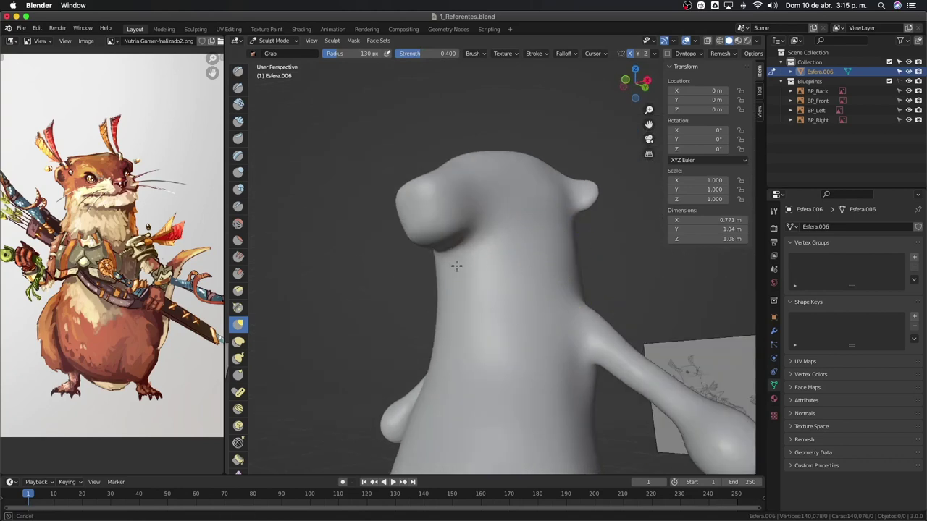
mouse_move(457, 266)
middle_mouse_down()
mouse_move(482, 311)
mouse_move(466, 289)
middle_mouse_up()
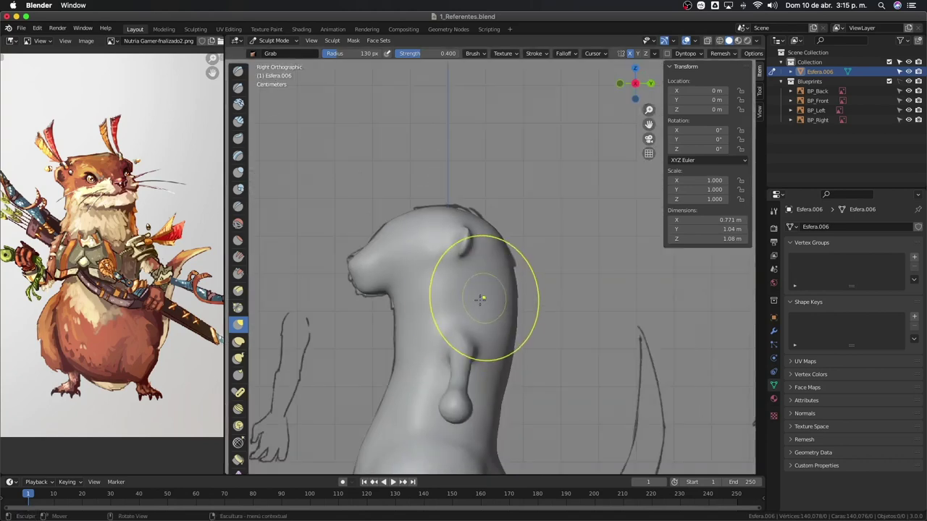
Step: Zoom in and reshape the underside of the snout to match the side sketch
scroll(425, 338, "up", 2)
scroll(536, 272, "up", 2)
scroll(536, 271, "up", 2)
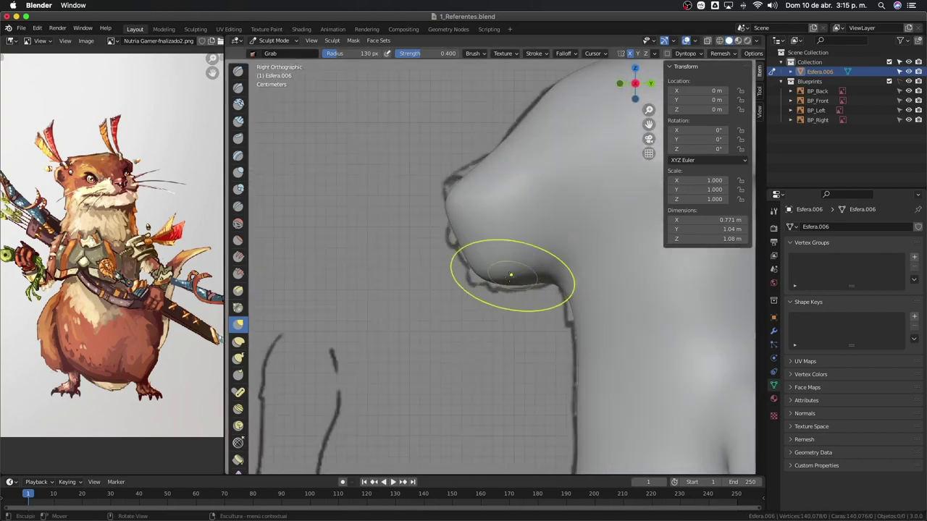
left_click_drag(496, 286, 529, 312)
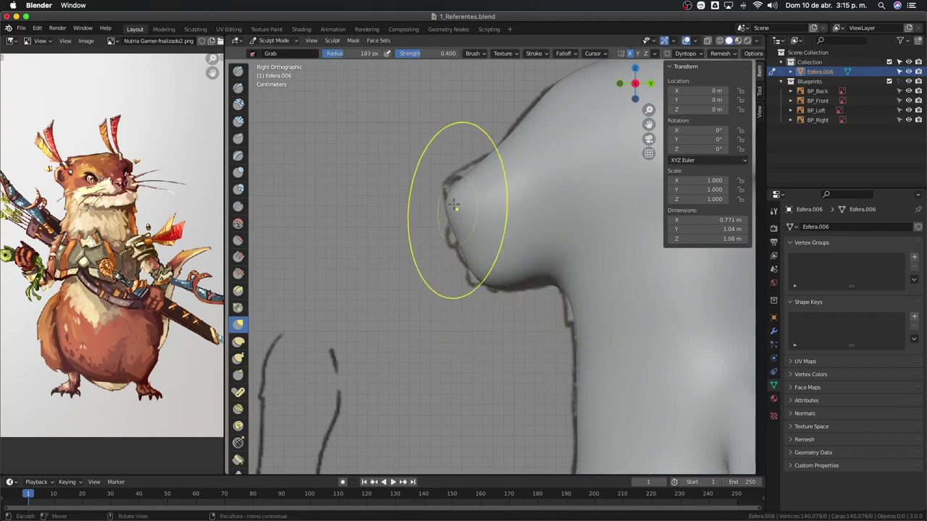
left_click_drag(464, 239, 450, 179)
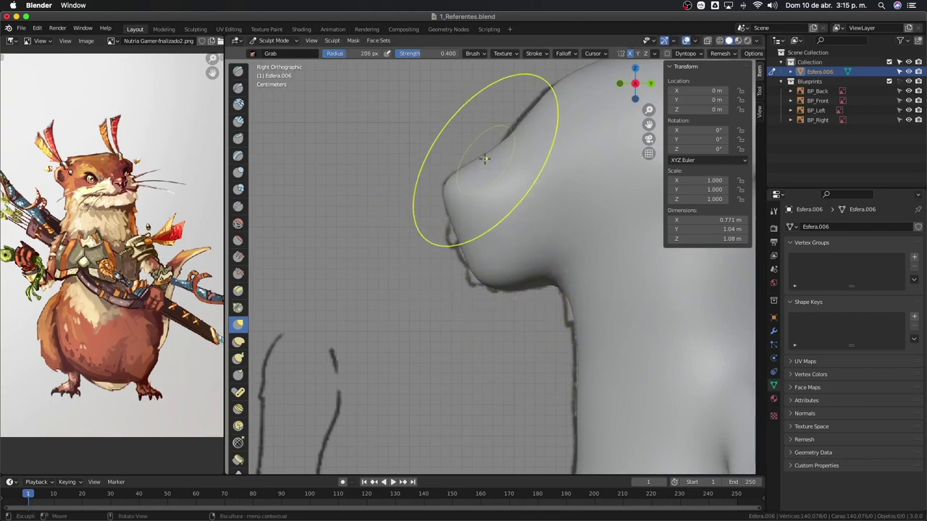
mouse_move(507, 155)
middle_mouse_down("shift")
mouse_move(503, 222)
mouse_move(482, 234)
mouse_move(516, 164)
middle_mouse_up("shift")
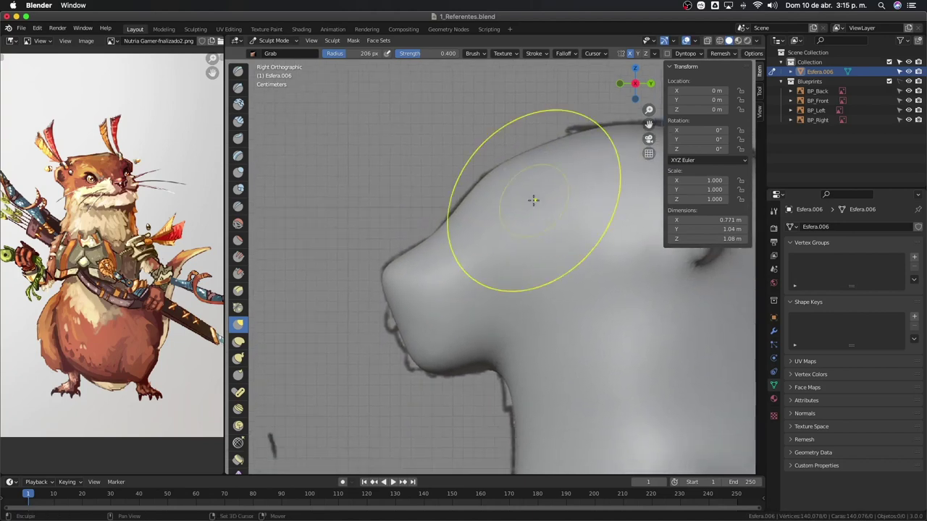
Step: Set the brush radius to 166 px, check body and tail, then snap to Right Orthographic
key("f")
left_click(430, 365)
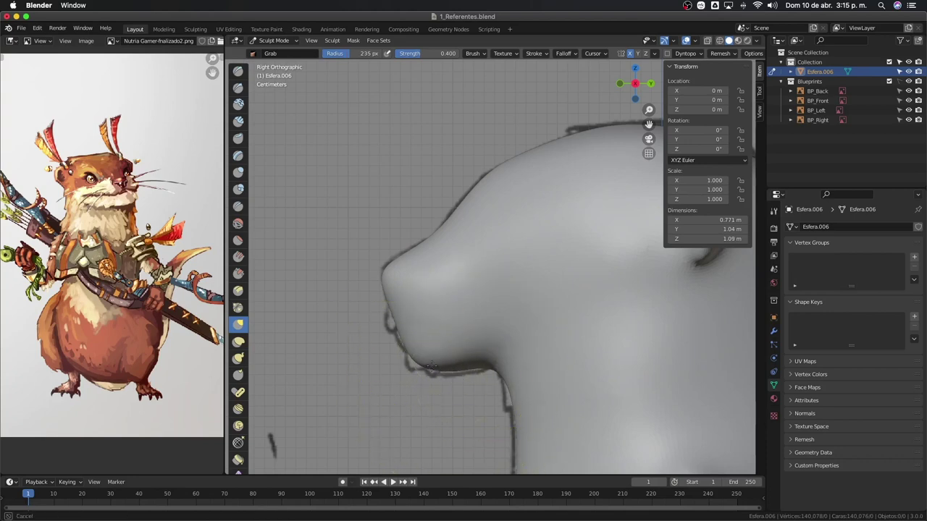
left_click(434, 304)
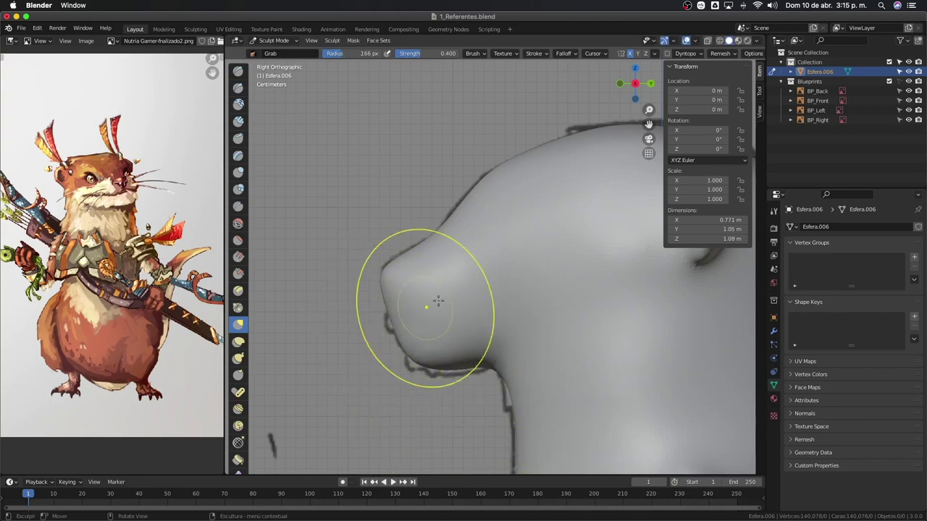
middle_click_drag(437, 301, 496, 346)
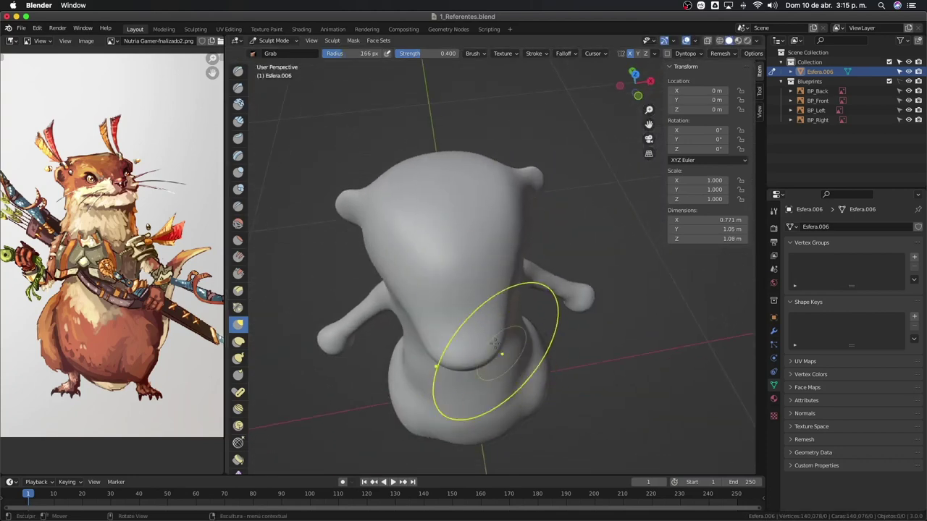
mouse_move(491, 306)
middle_mouse_down()
mouse_move(526, 320)
mouse_move(555, 290)
mouse_move(567, 317)
mouse_move(554, 332)
mouse_move(575, 325)
mouse_move(585, 242)
mouse_move(517, 352)
mouse_move(600, 321)
mouse_move(580, 310)
middle_mouse_up()
mouse_move(500, 342)
middle_mouse_down()
mouse_move(497, 290)
mouse_move(393, 290)
mouse_move(453, 282)
mouse_move(428, 294)
mouse_move(433, 305)
mouse_move(447, 302)
middle_mouse_up()
middle_click_drag(469, 214, 507, 263)
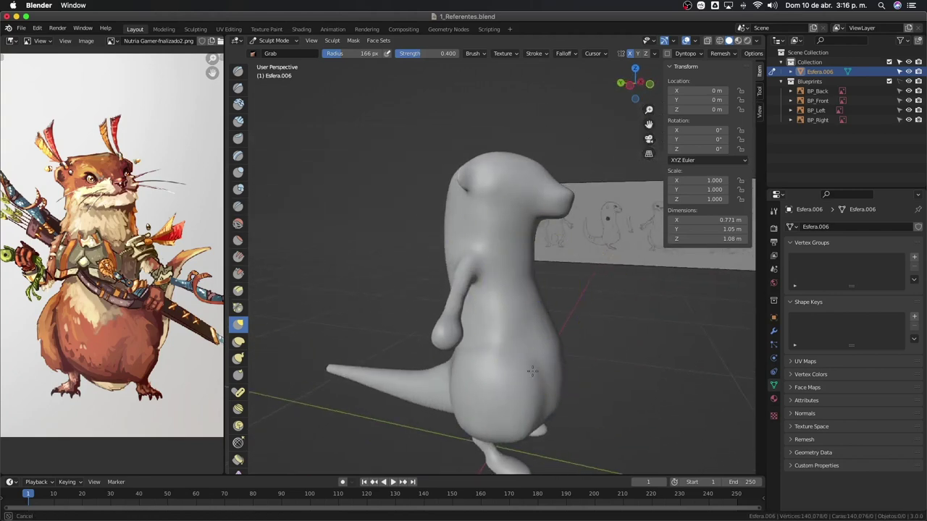
middle_click_drag(532, 371, 557, 391)
middle_click_drag(437, 253, 452, 212)
middle_click_drag(437, 250, 569, 259)
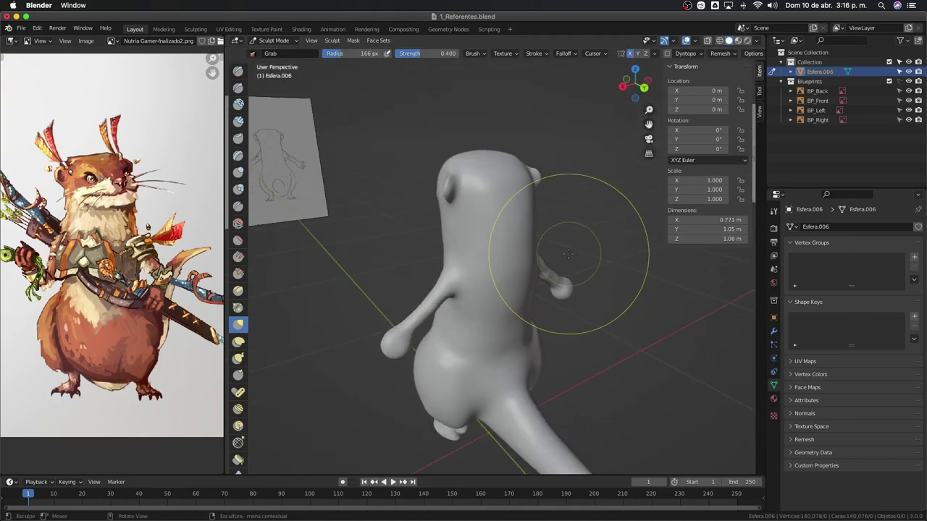
key("KP_3")
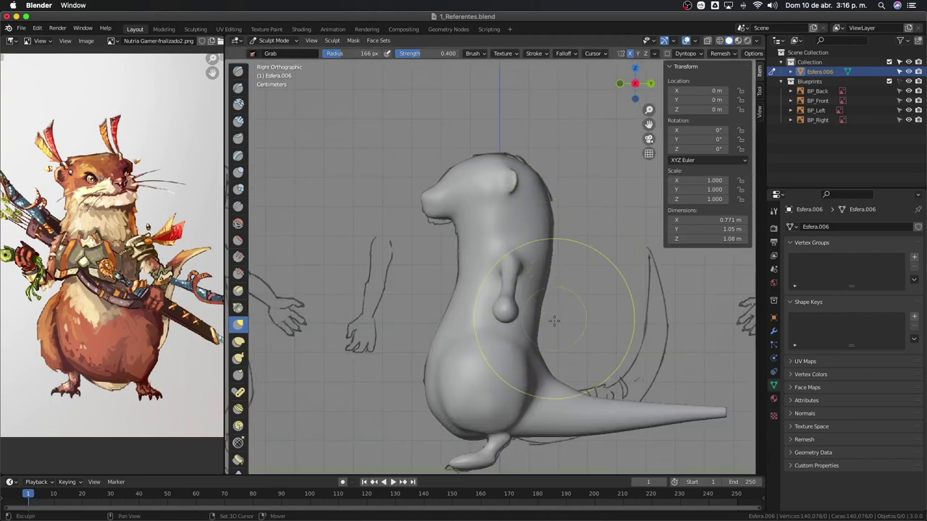
Step: Frame the side view and begin reshaping the body against the side sketch
scroll(550, 290, "up", 2)
scroll(548, 316, "up", 3)
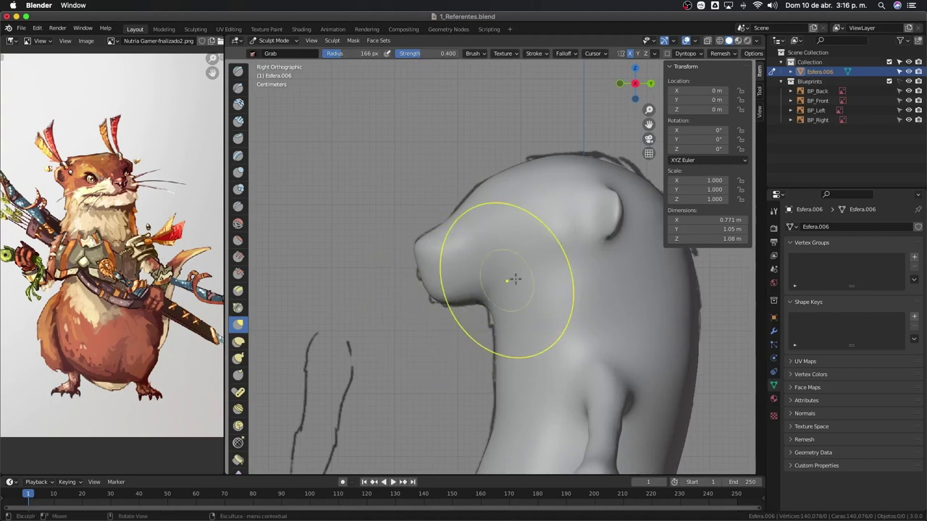
middle_click_drag(497, 280, 431, 223, "shift")
scroll(572, 348, "down", 3)
scroll(527, 321, "down", 1)
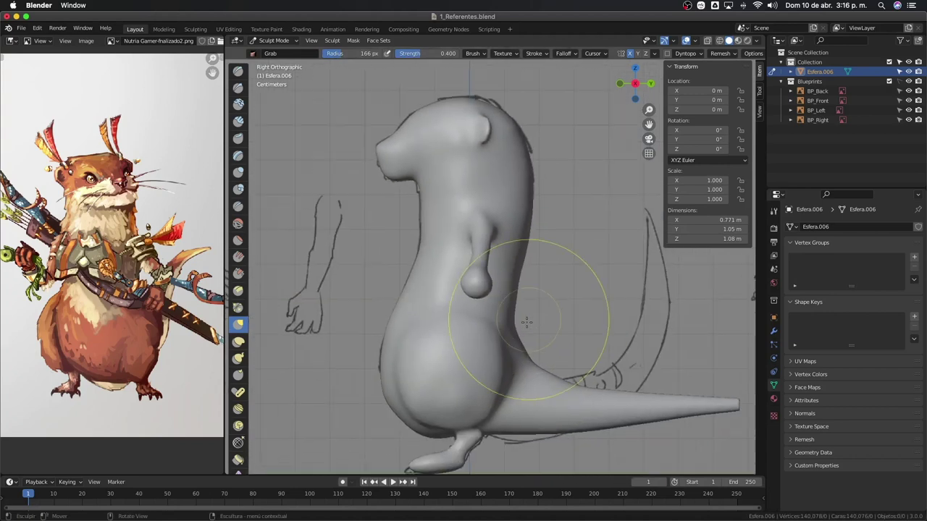
left_click_drag(531, 238, 532, 240)
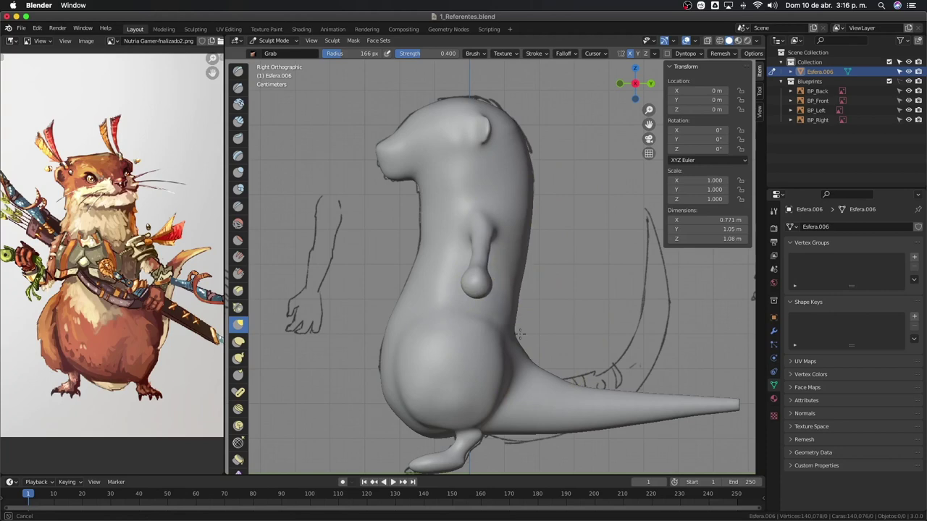
Step: Toggle X-ray to compare with the sketch, then pull the belly outward using a 163 px brush
key("alt+z")
key("z")
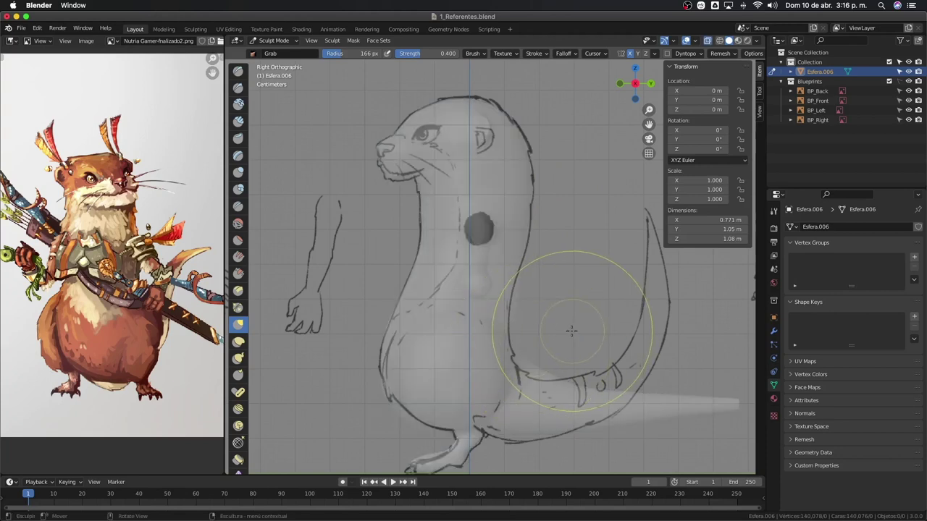
key("alt+z")
key("alt+z")
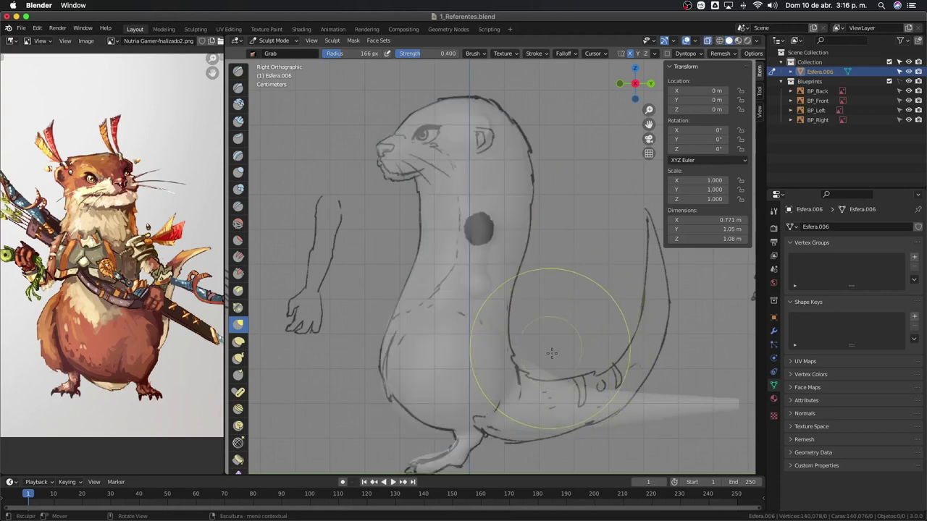
key("alt+z")
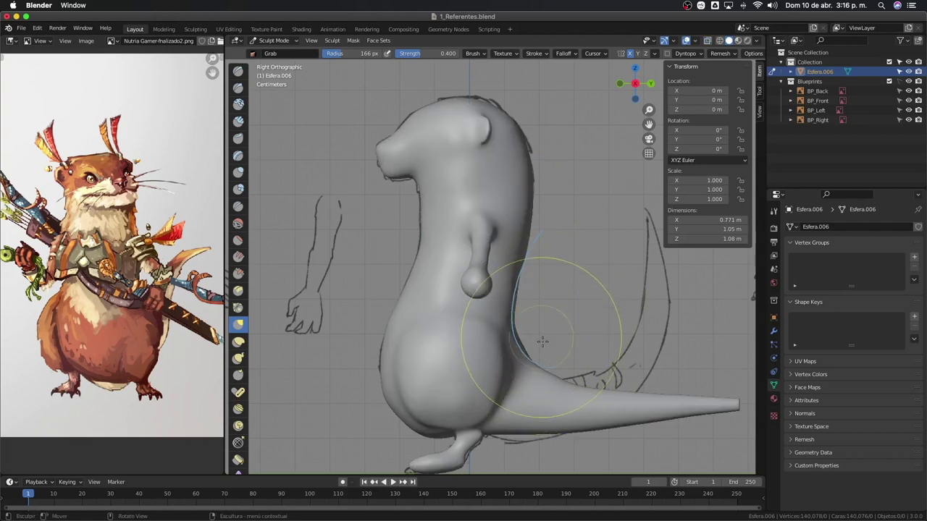
key("alt+z")
key("alt+z")
key("alt+z")
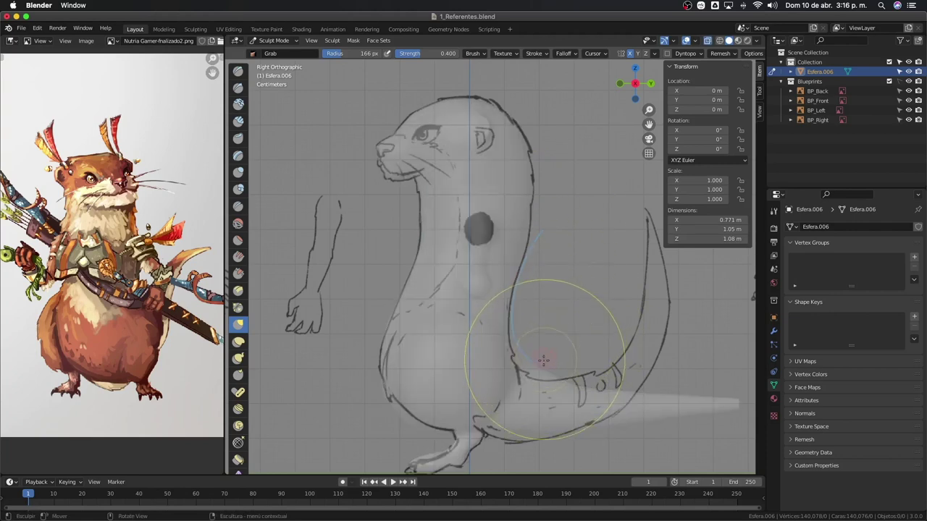
key("alt+z")
key("f")
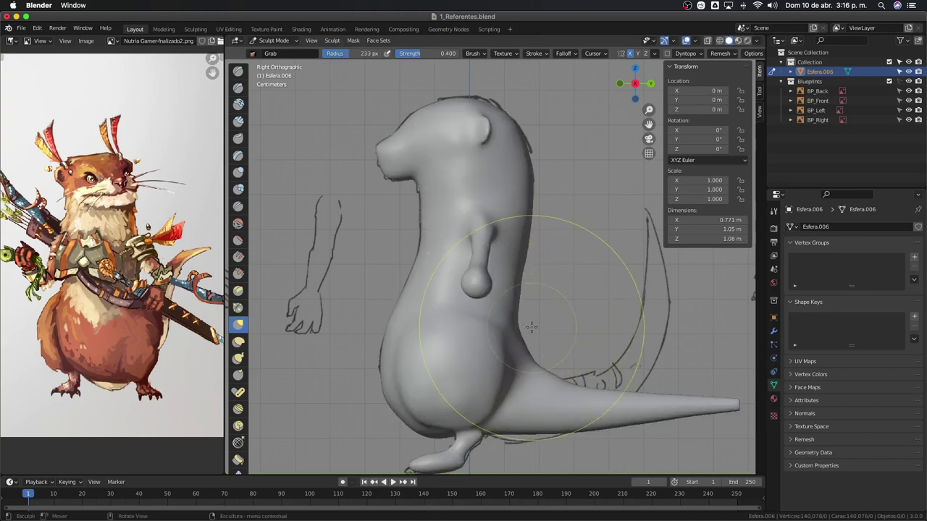
left_click(494, 346)
left_click_drag(494, 346, 481, 358)
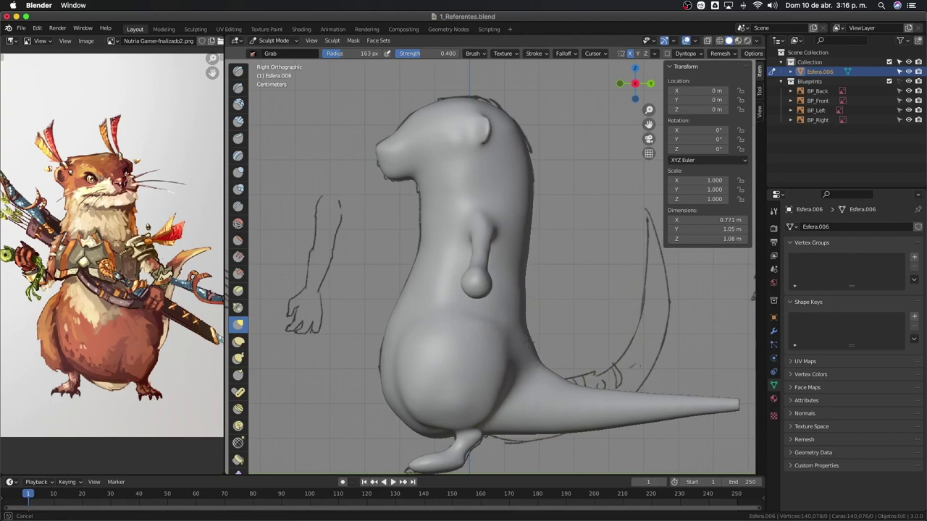
Step: Pull the back edge down, shape the top of the head, and shrink the brush to 88 px
left_click_drag(525, 271, 531, 332)
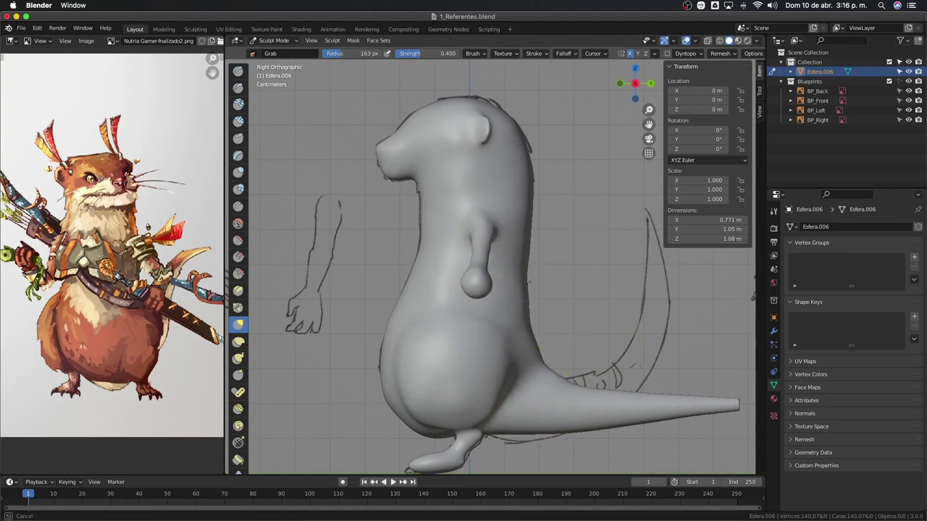
mouse_move(532, 340)
middle_mouse_down()
mouse_move(491, 323)
mouse_move(509, 337)
middle_mouse_up()
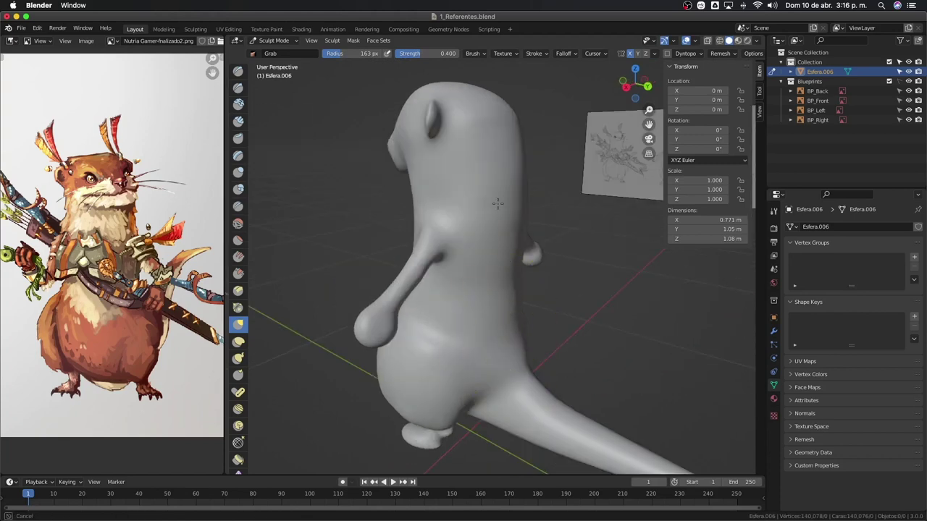
mouse_move(546, 383)
middle_mouse_down()
mouse_move(472, 337)
mouse_move(413, 372)
mouse_move(413, 310)
mouse_move(462, 299)
middle_mouse_up()
left_click_drag(462, 299, 458, 292)
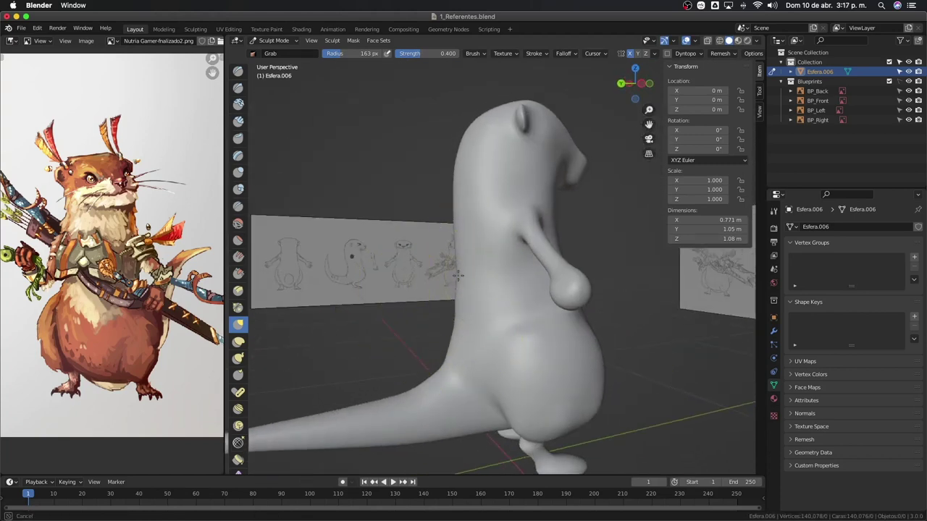
mouse_move(458, 275)
middle_mouse_down()
mouse_move(459, 196)
mouse_move(493, 210)
mouse_move(444, 128)
mouse_move(465, 171)
middle_mouse_up()
key("f")
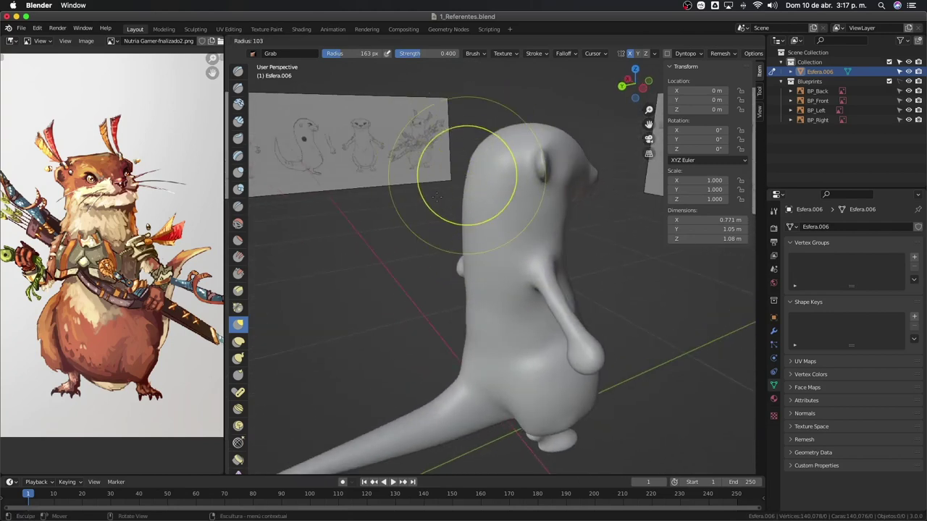
left_click(474, 185)
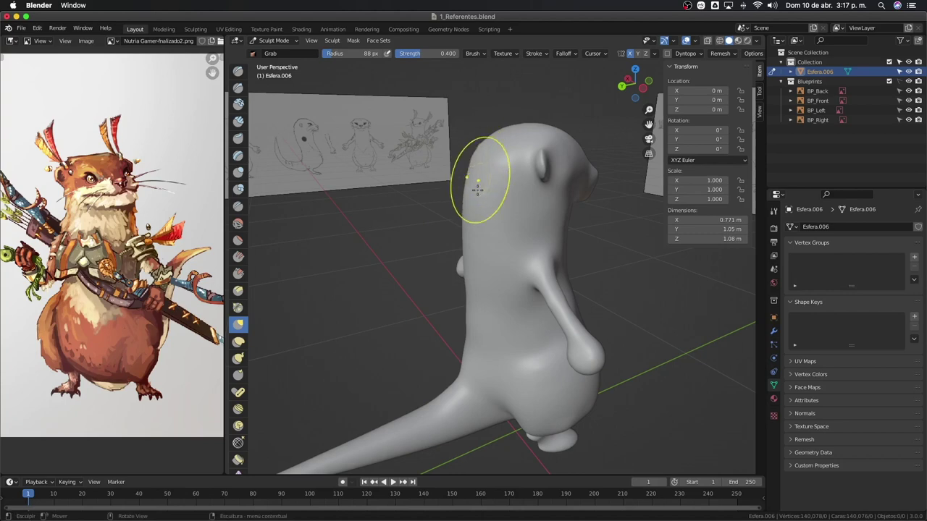
Step: Orbit to inspect the otter from behind, below and the sides, setting the brush to 124 px
middle_click_drag(477, 187, 516, 293)
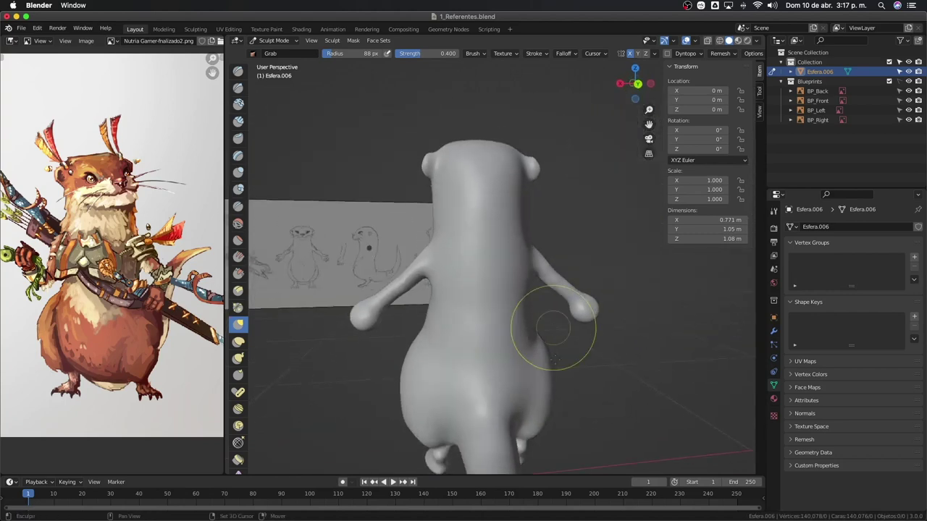
mouse_move(516, 342)
middle_mouse_down()
mouse_move(536, 279)
mouse_move(528, 294)
middle_mouse_up()
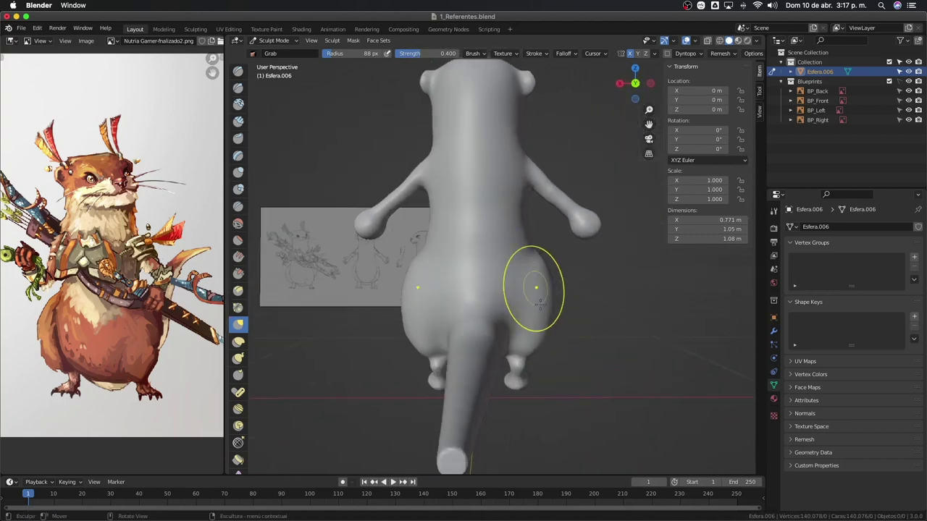
middle_click_drag(542, 331, 378, 313)
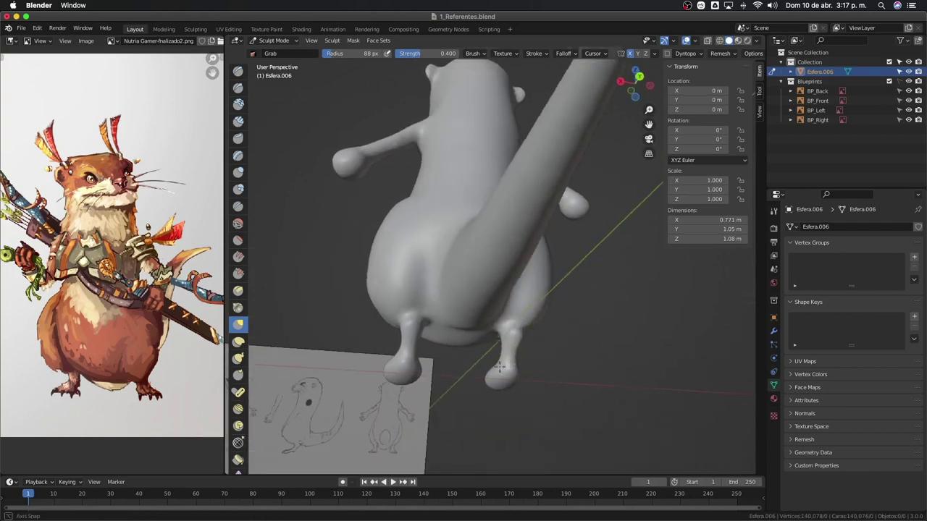
middle_click_drag(374, 248, 459, 338)
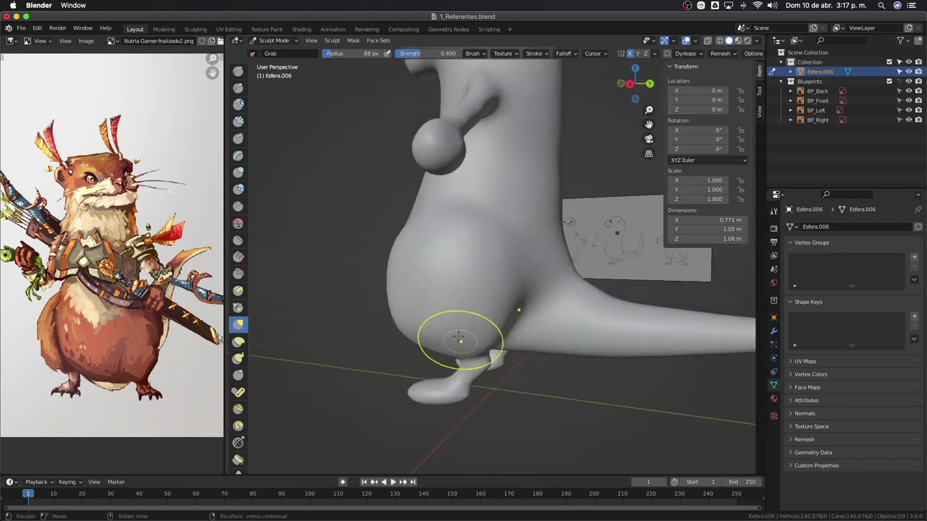
mouse_move(449, 301)
middle_mouse_down()
mouse_move(459, 321)
mouse_move(451, 289)
mouse_move(497, 347)
mouse_move(440, 328)
middle_mouse_up()
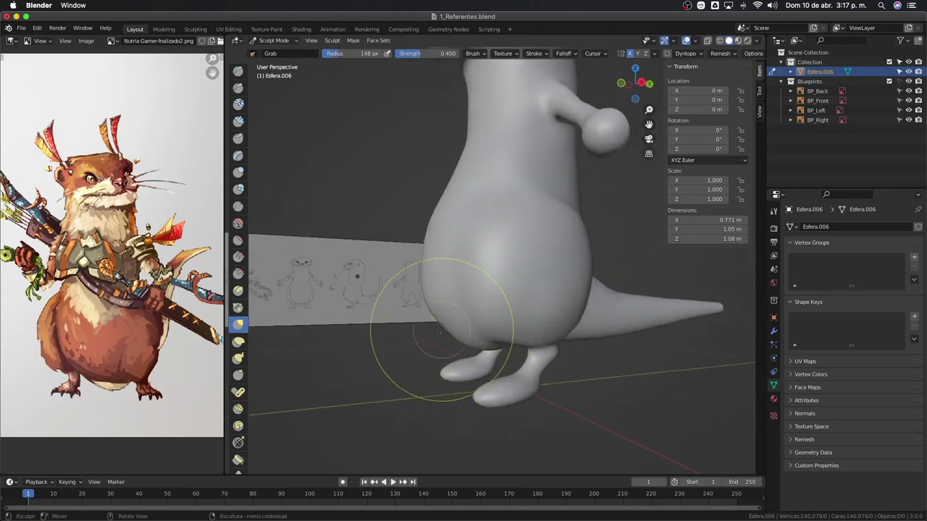
key("f")
left_click(426, 298)
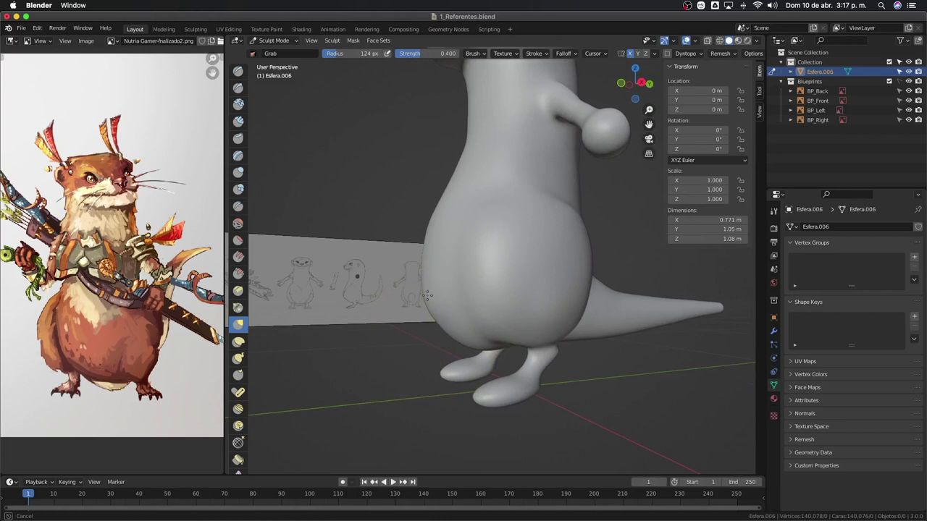
mouse_move(471, 311)
middle_mouse_down()
mouse_move(463, 344)
mouse_move(498, 340)
middle_mouse_up()
Step: Zoom in on the head in front view and shrink the Grab brush to 52 px
key("KP_1")
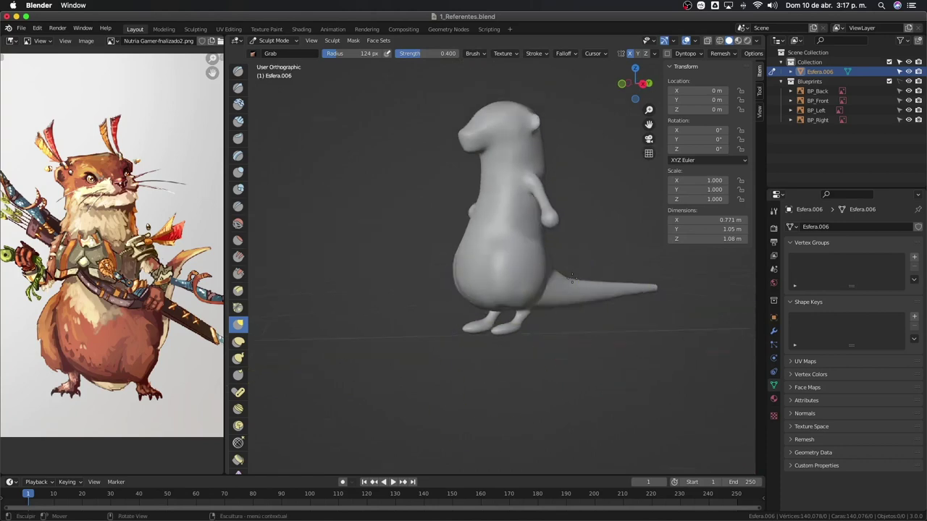
scroll(550, 275, "up", 3)
middle_click_drag(528, 239, 528, 331, "shift")
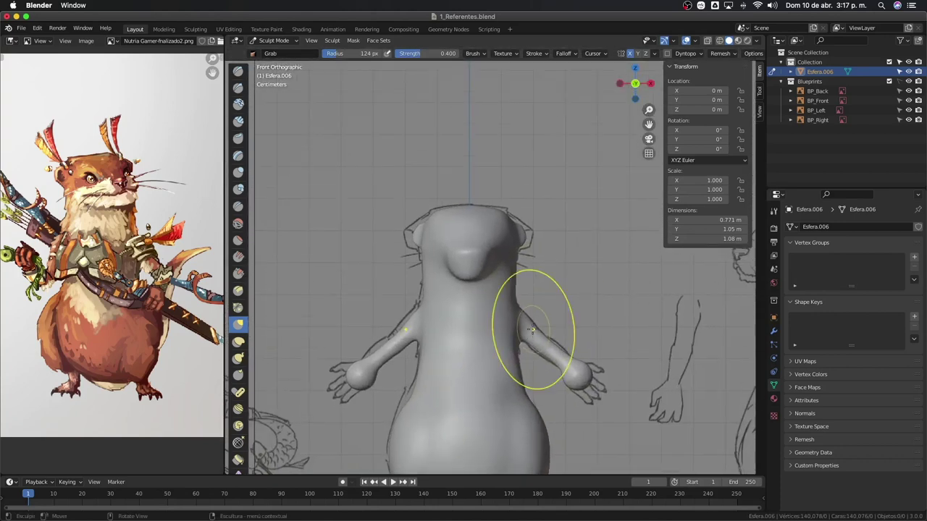
scroll(544, 259, "up", 1)
key("f")
left_click(539, 213)
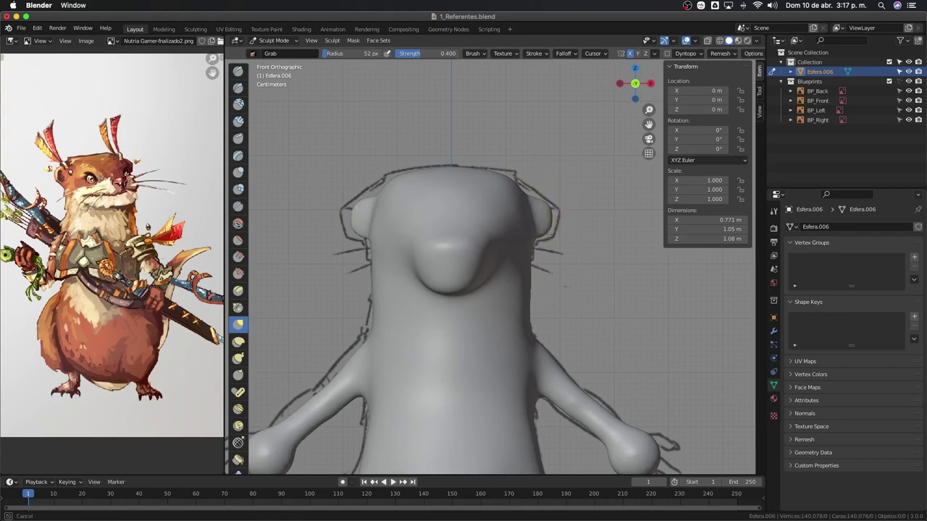
Step: Orbit to a tilted close-up of the head and select the Inflate/Deflate brush
middle_click_drag(552, 217, 507, 296)
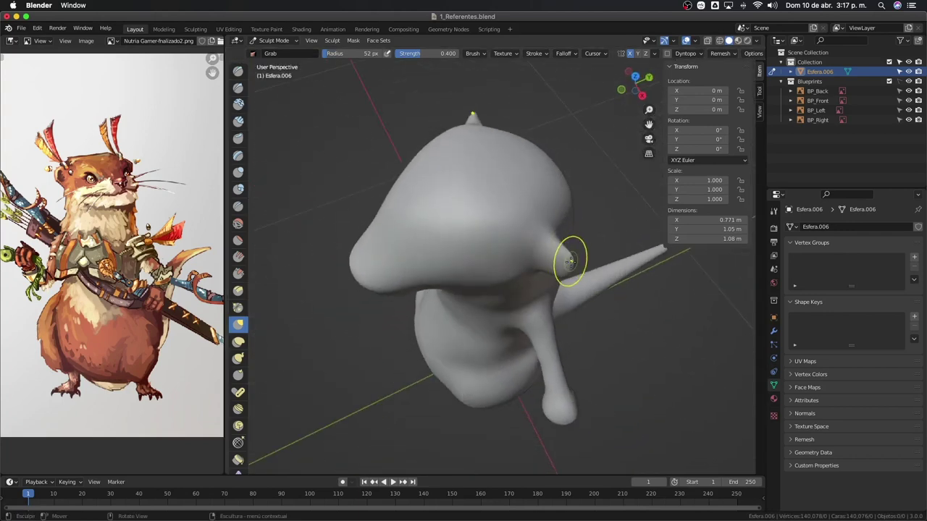
mouse_move(562, 247)
middle_mouse_down()
mouse_move(513, 292)
mouse_move(531, 256)
mouse_move(473, 355)
mouse_move(551, 341)
mouse_move(528, 285)
mouse_move(454, 324)
mouse_move(556, 221)
mouse_move(551, 233)
mouse_move(525, 221)
mouse_move(517, 258)
mouse_move(521, 249)
mouse_move(507, 253)
mouse_move(504, 245)
mouse_move(536, 233)
mouse_move(504, 241)
middle_mouse_up()
scroll(512, 292, "up", 2)
scroll(531, 256, "down", 2)
scroll(474, 356, "down", 2)
scroll(527, 285, "up", 3)
key("i")
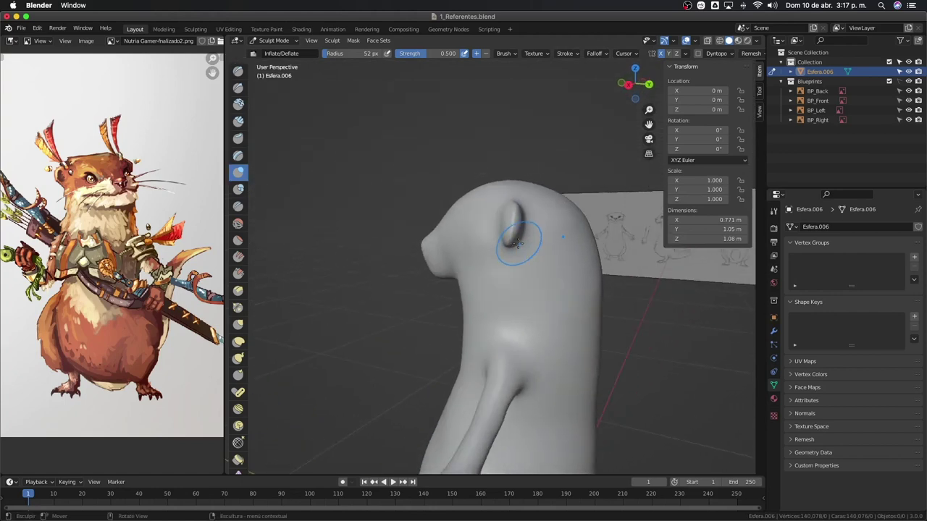
Step: Switch back to the Grab brush and frame the otter's head in front orthographic view
key("g")
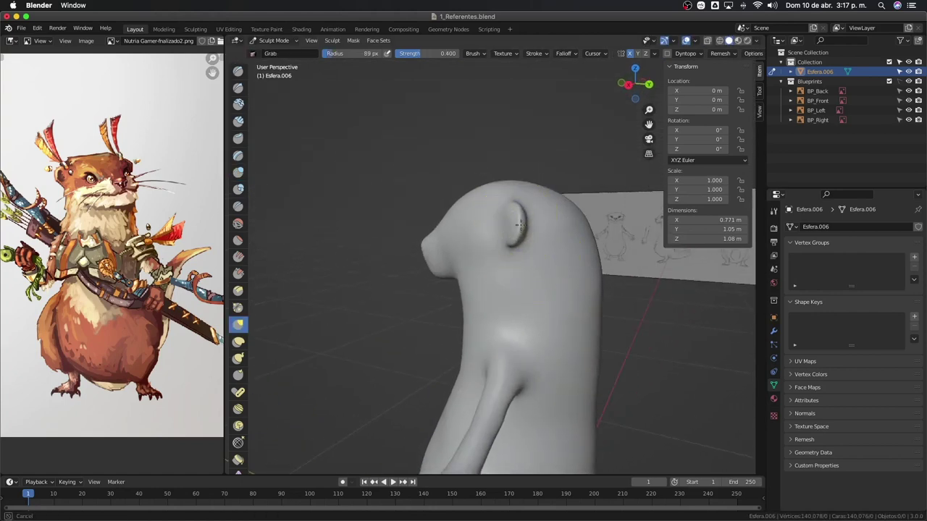
scroll(516, 260, "down", 5)
middle_click_drag(486, 382, 600, 385)
key("KP_1")
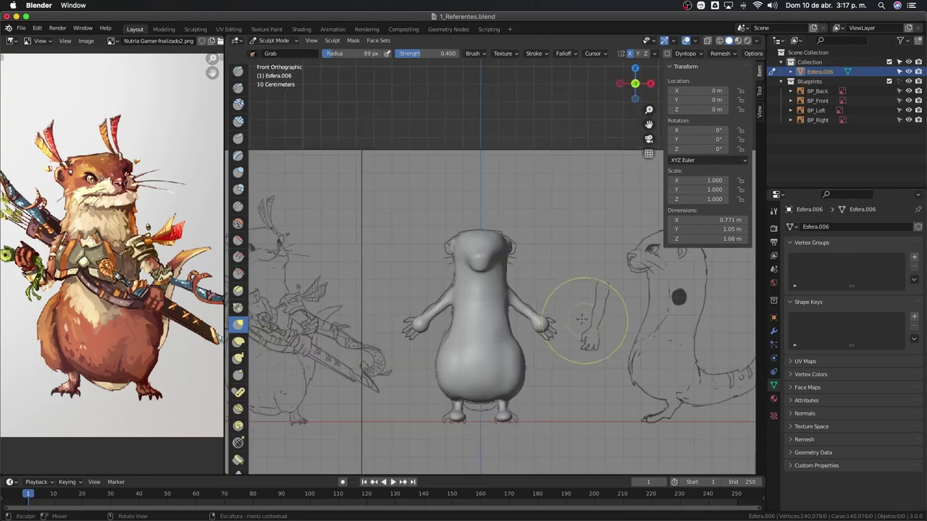
scroll(519, 319, "up", 4)
middle_click_drag(548, 227, 548, 268, "shift")
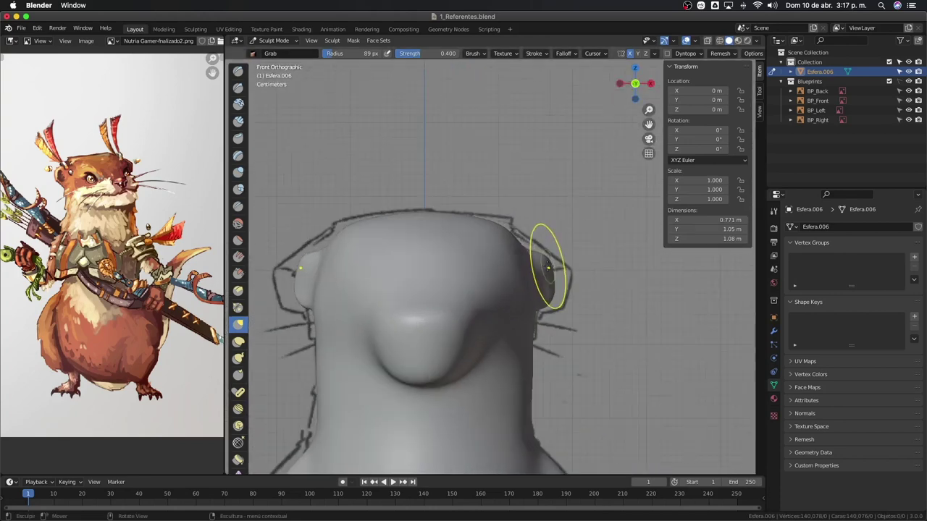
scroll(553, 266, "down", 3)
Step: Orbit in perspective to check the ears and body, then return to front orthographic view
mouse_move(542, 400)
middle_mouse_down("shift")
mouse_move(573, 260)
mouse_move(558, 321)
mouse_move(507, 351)
mouse_move(424, 331)
mouse_move(527, 392)
mouse_move(455, 383)
mouse_move(502, 378)
mouse_move(640, 334)
mouse_move(542, 372)
mouse_move(572, 313)
mouse_move(521, 420)
mouse_move(511, 325)
mouse_move(560, 325)
mouse_move(563, 304)
middle_mouse_up("shift")
scroll(424, 331, "down", 3)
scroll(455, 382, "up", 3)
scroll(456, 383, "down", 3)
scroll(640, 334, "up", 2)
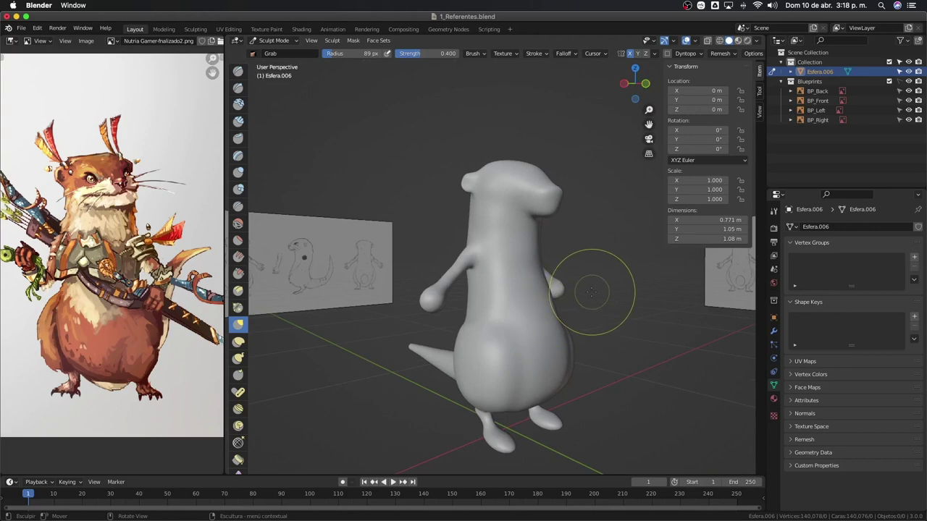
mouse_move(591, 292)
middle_mouse_down()
mouse_move(536, 307)
mouse_move(565, 306)
middle_mouse_up()
key("KP_1")
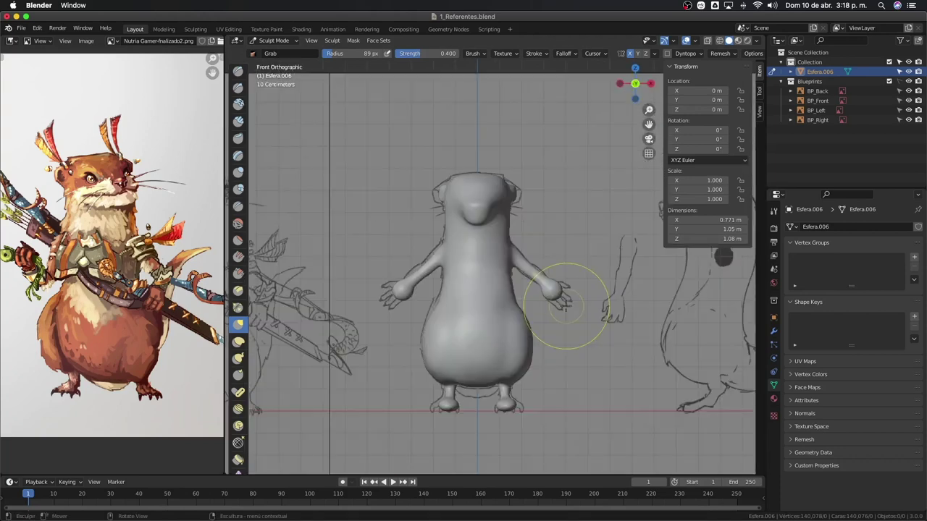